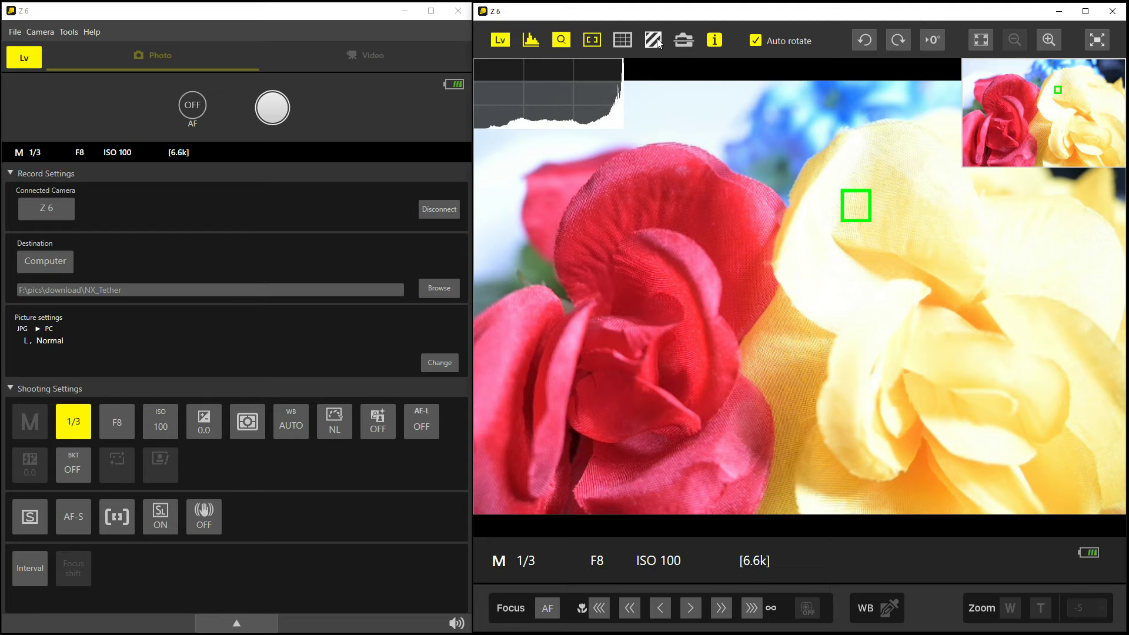
- Turn on the highlight warning in the live view and set the shutter speed to 1/13
left_click(657, 41)
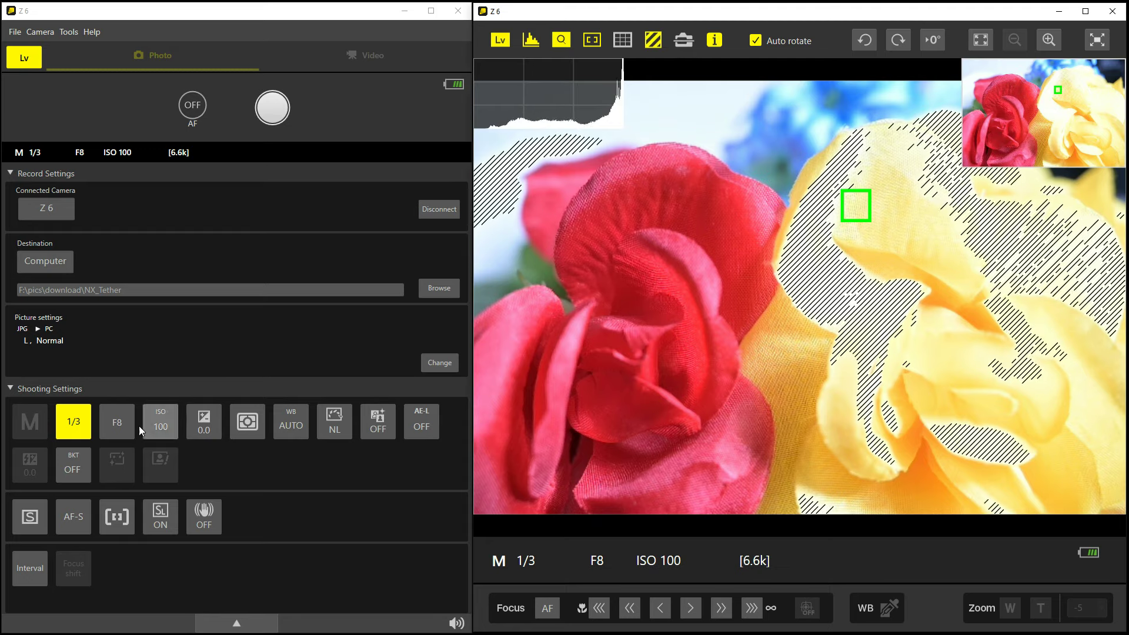
left_click(76, 423)
left_click(77, 425)
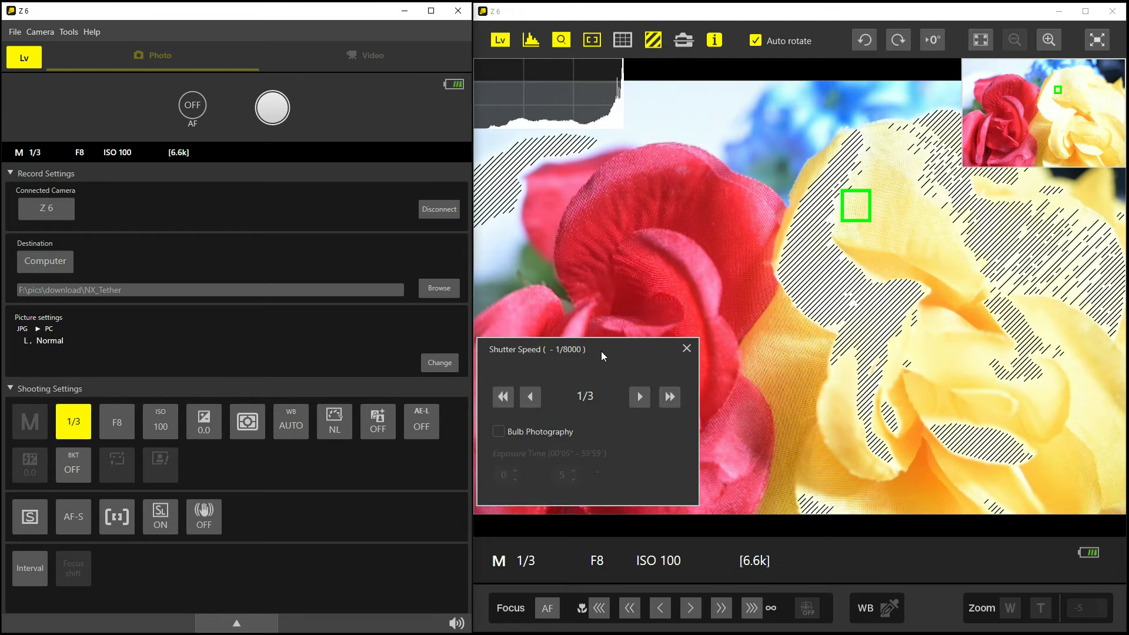
left_click_drag(601, 353, 308, 371)
left_click(374, 416)
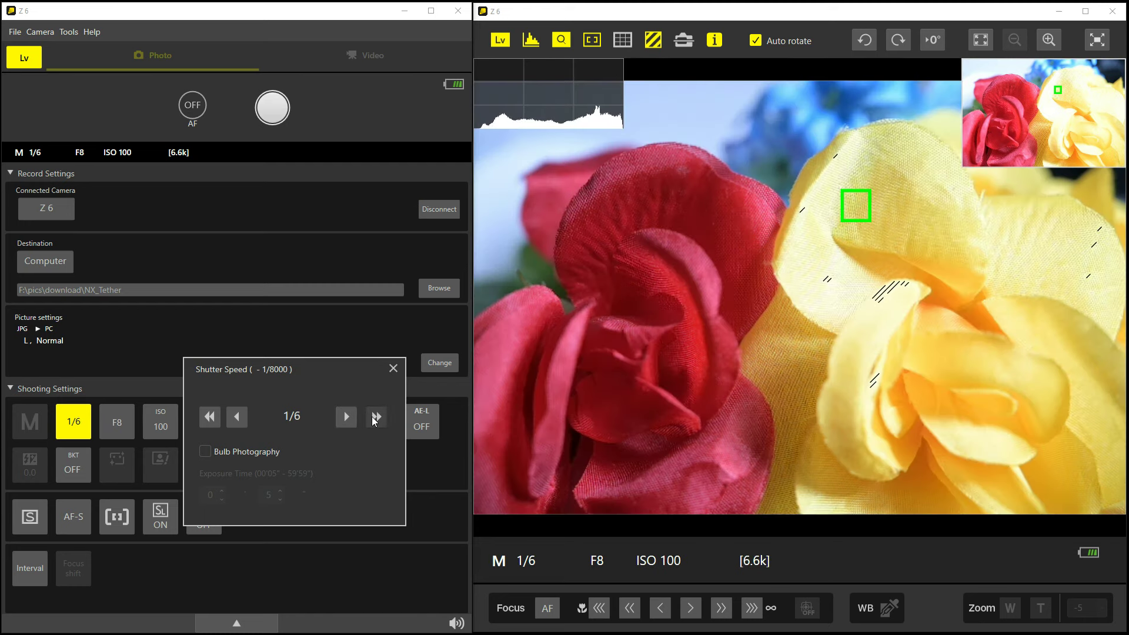
left_click(373, 416)
left_click(394, 369)
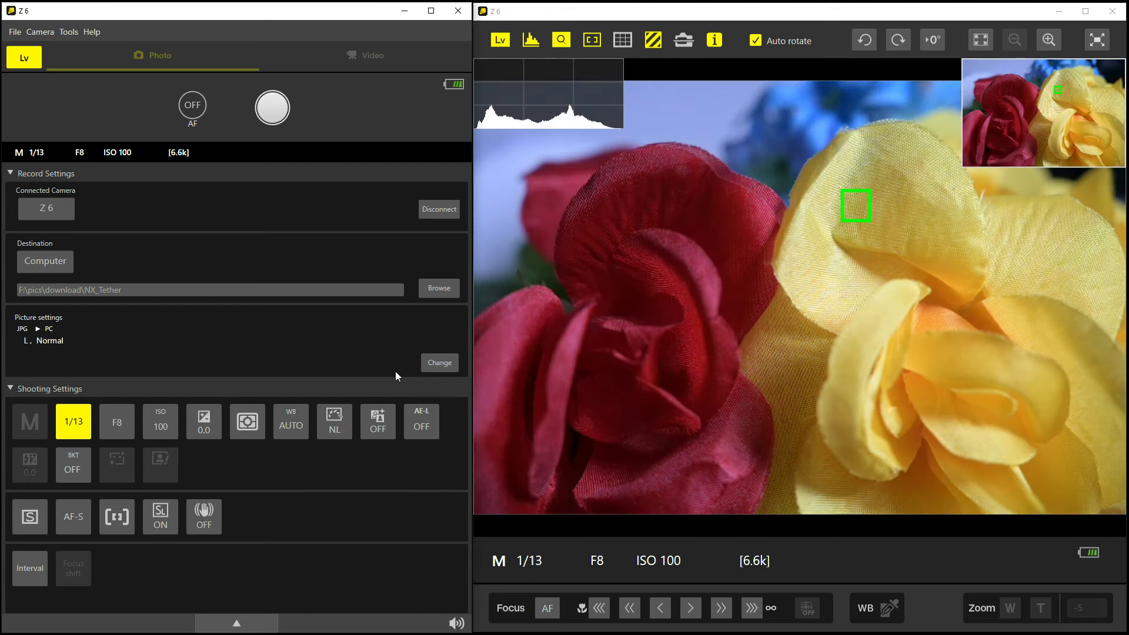
- Focus in turn on the blue flowers, the red rose and the outer edge of the yellow rose
left_click(779, 127)
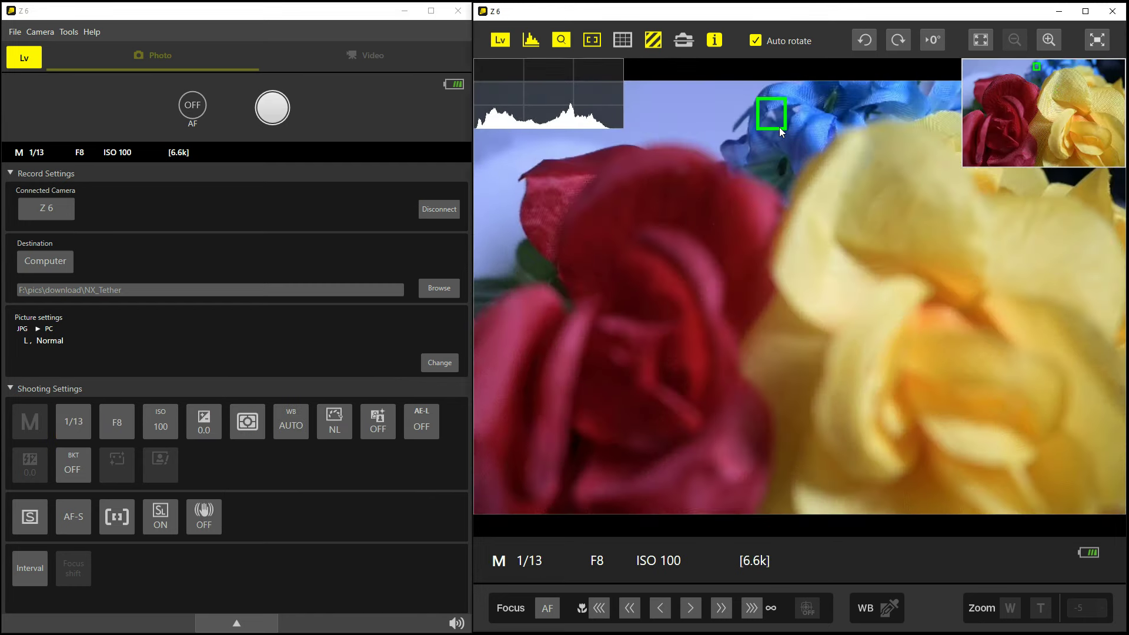
left_click(845, 174)
left_click(705, 232)
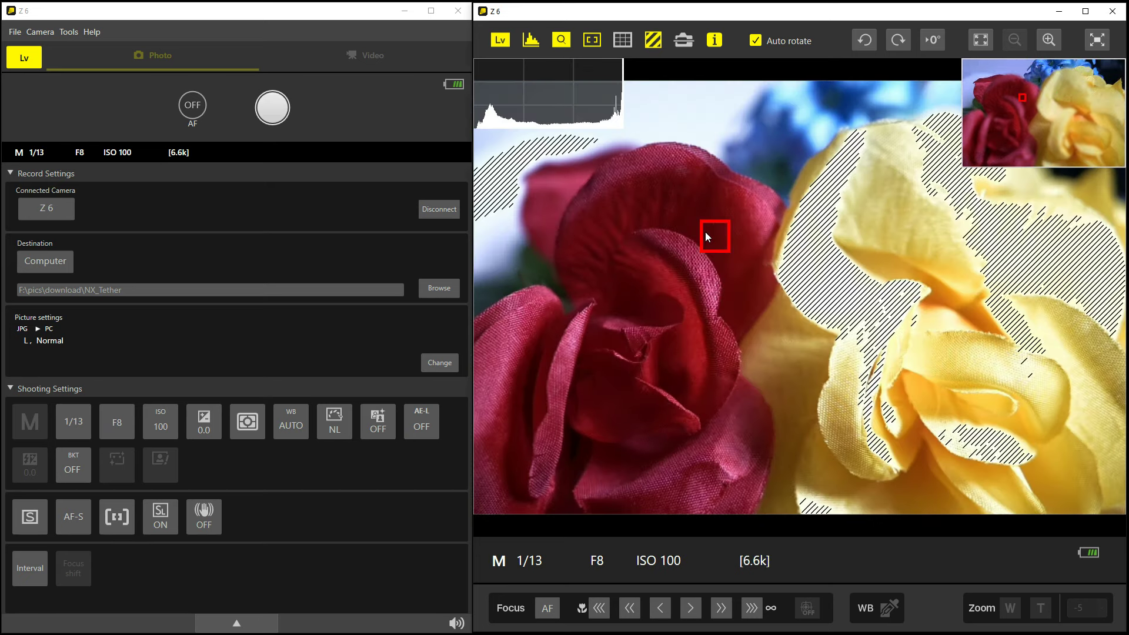
left_click(776, 261)
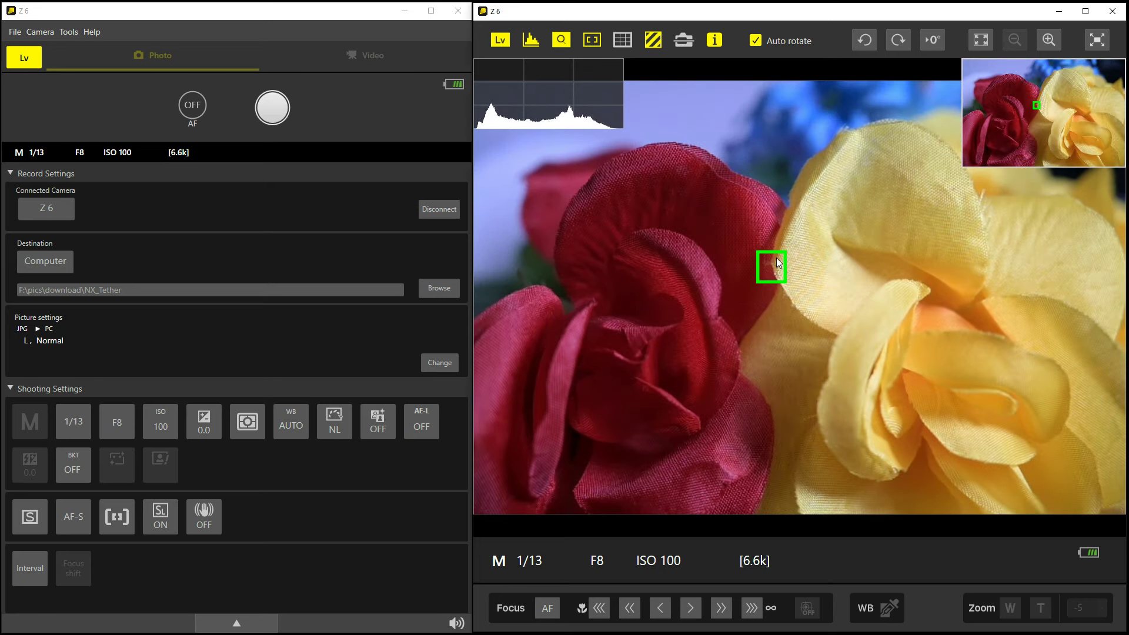
left_click(792, 227)
- Magnify the live view to its maximum and focus on a red rose petal and on the blue flower
left_click(1047, 40)
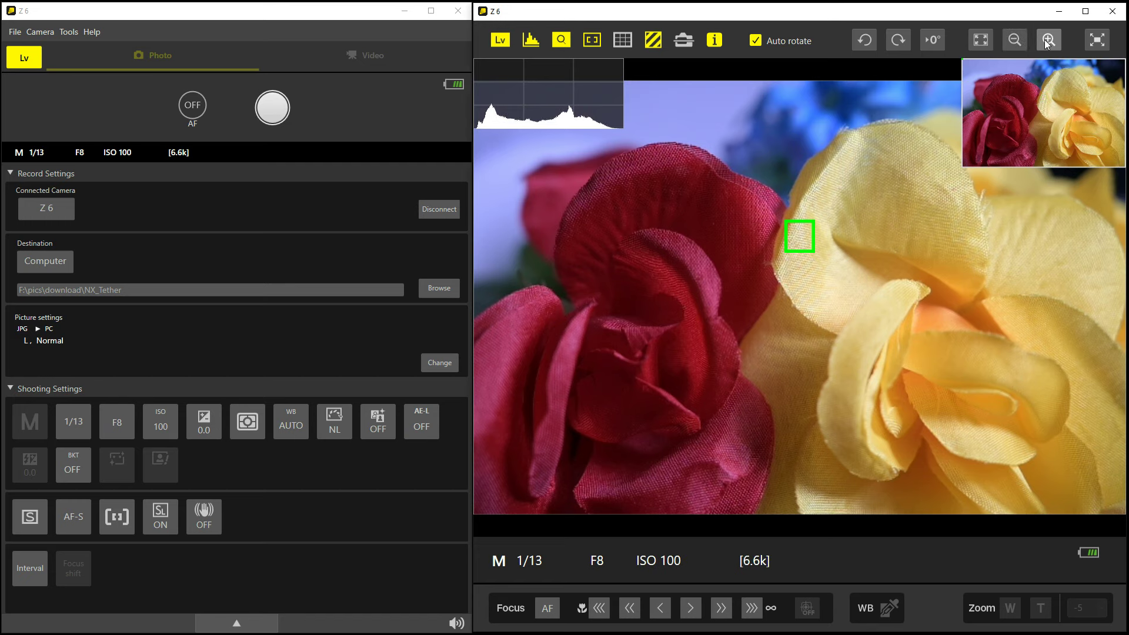
left_click(1047, 40)
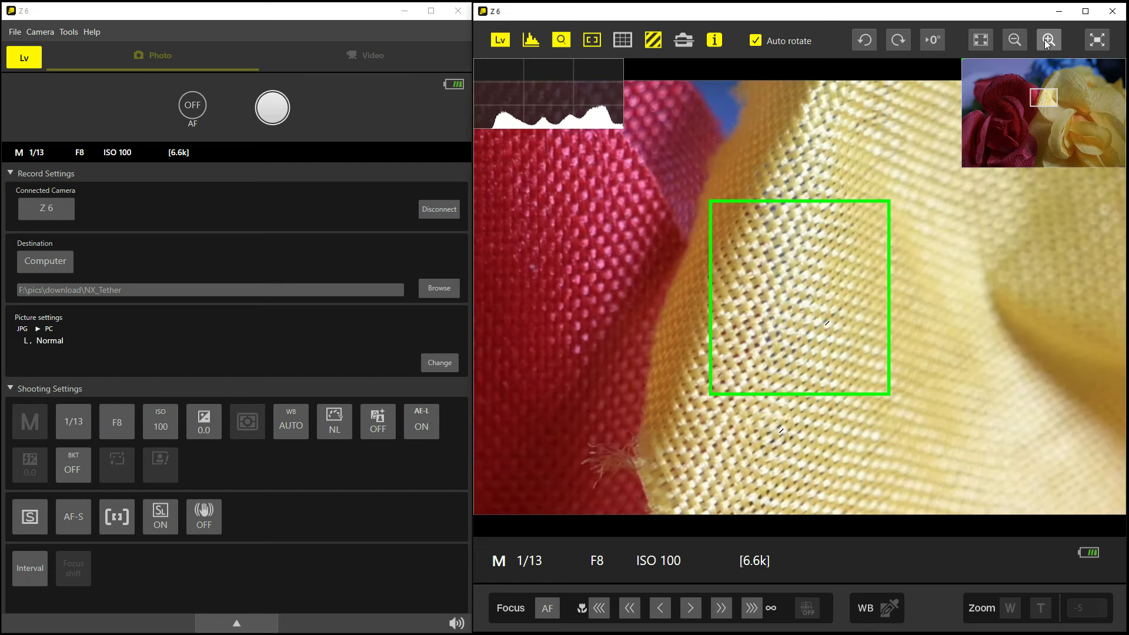
left_click(1048, 40)
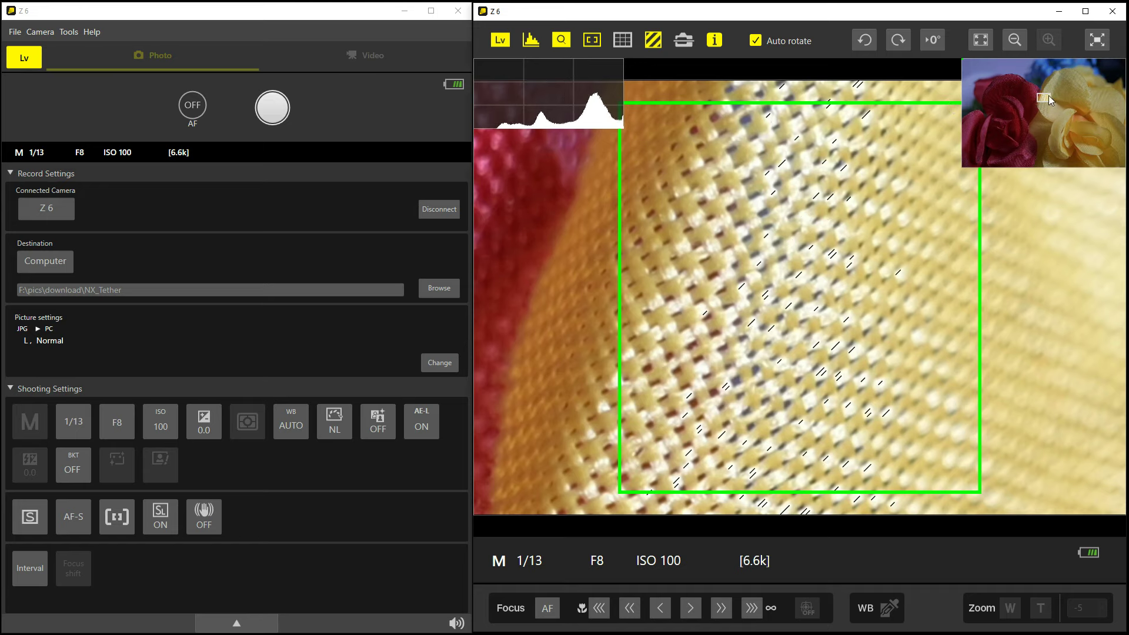
left_click_drag(1050, 96, 1018, 111)
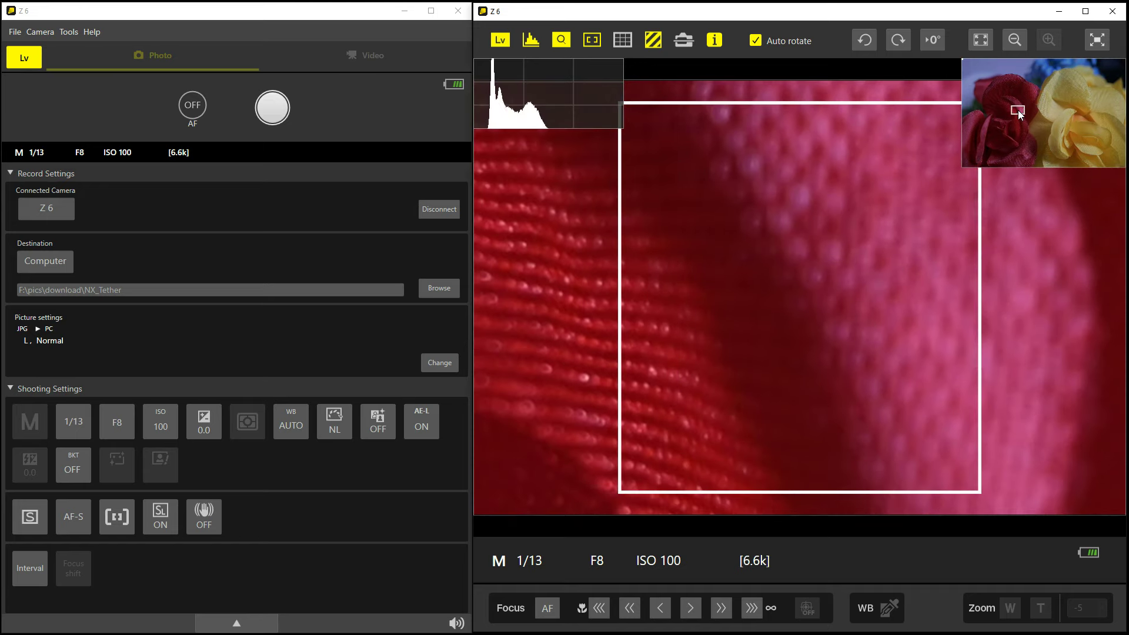
left_click(896, 221)
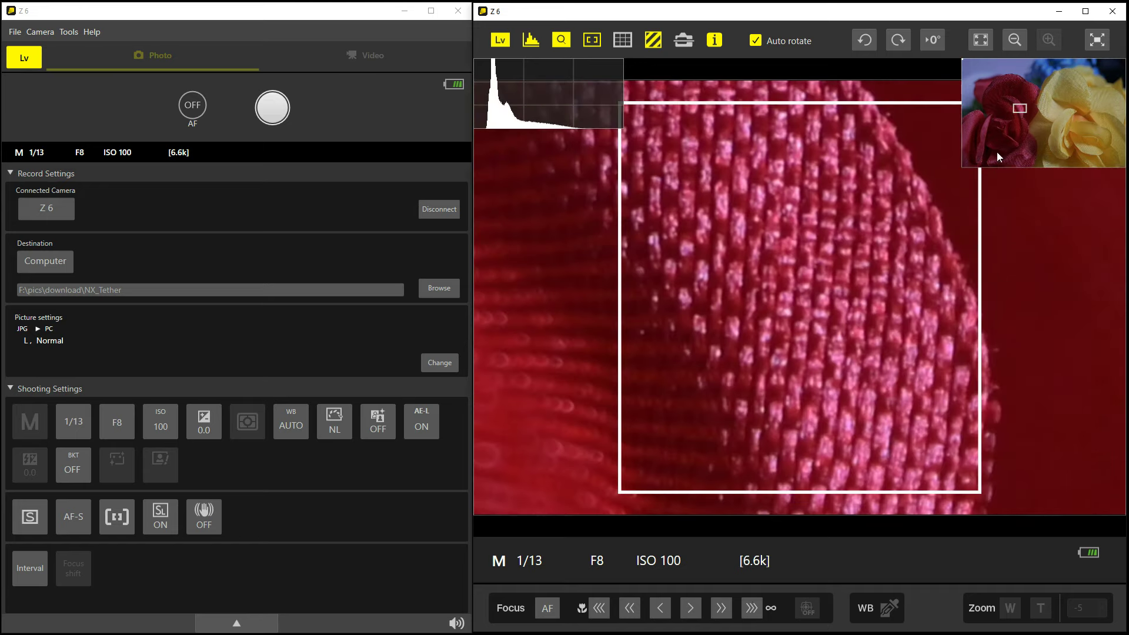
left_click_drag(1025, 100, 1044, 67)
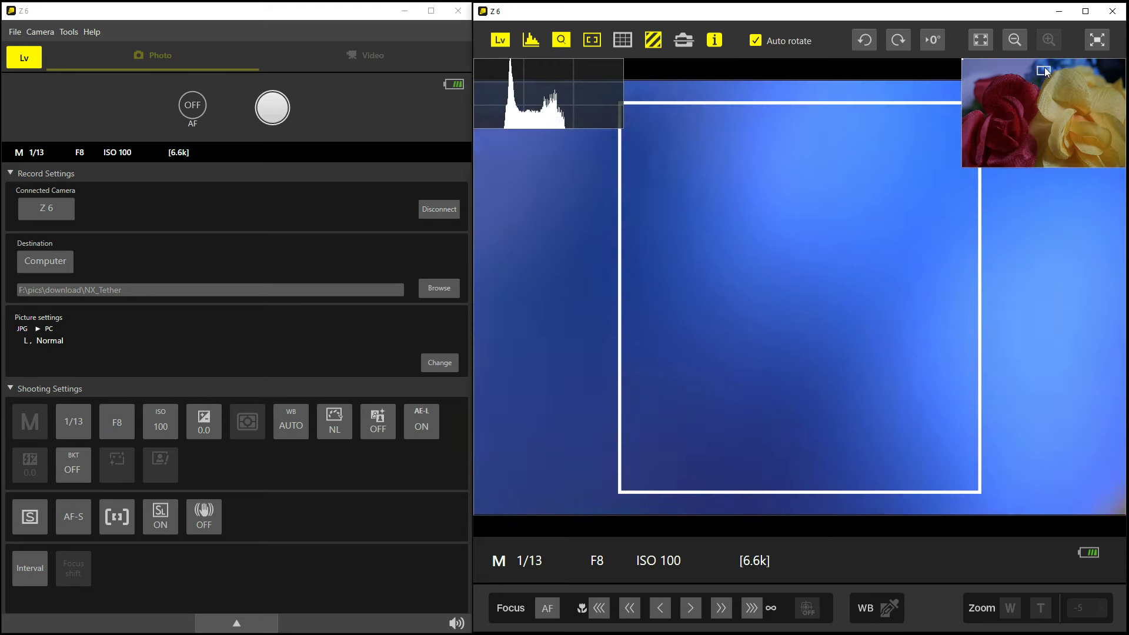
left_click(892, 178)
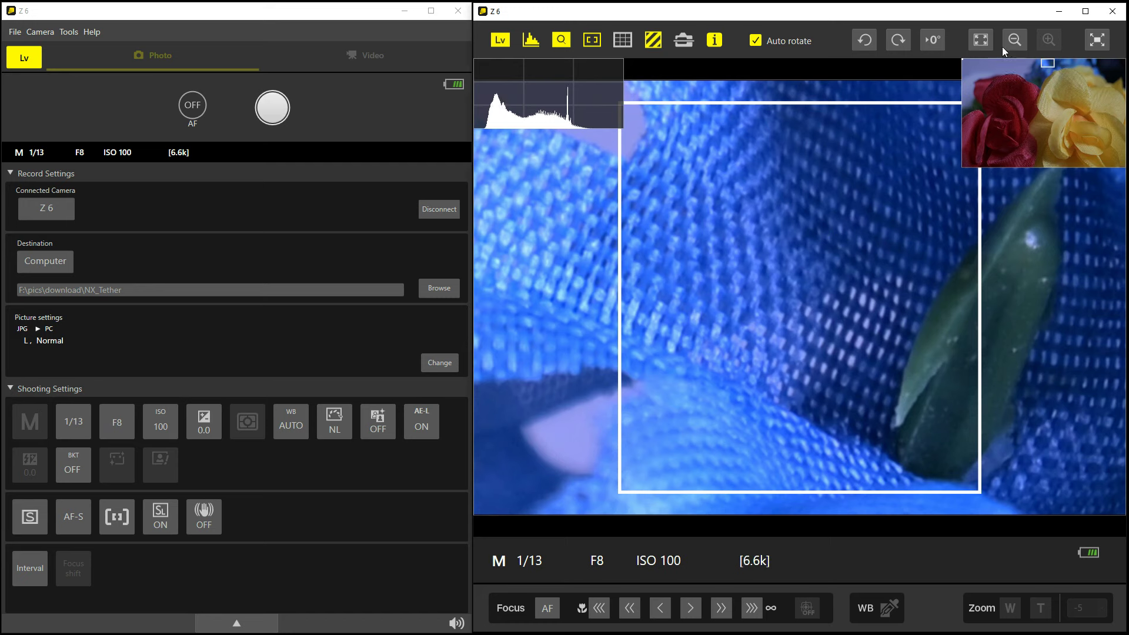
- Return the live view to the full frame and focus on the red rose's inner petal
left_click(1017, 38)
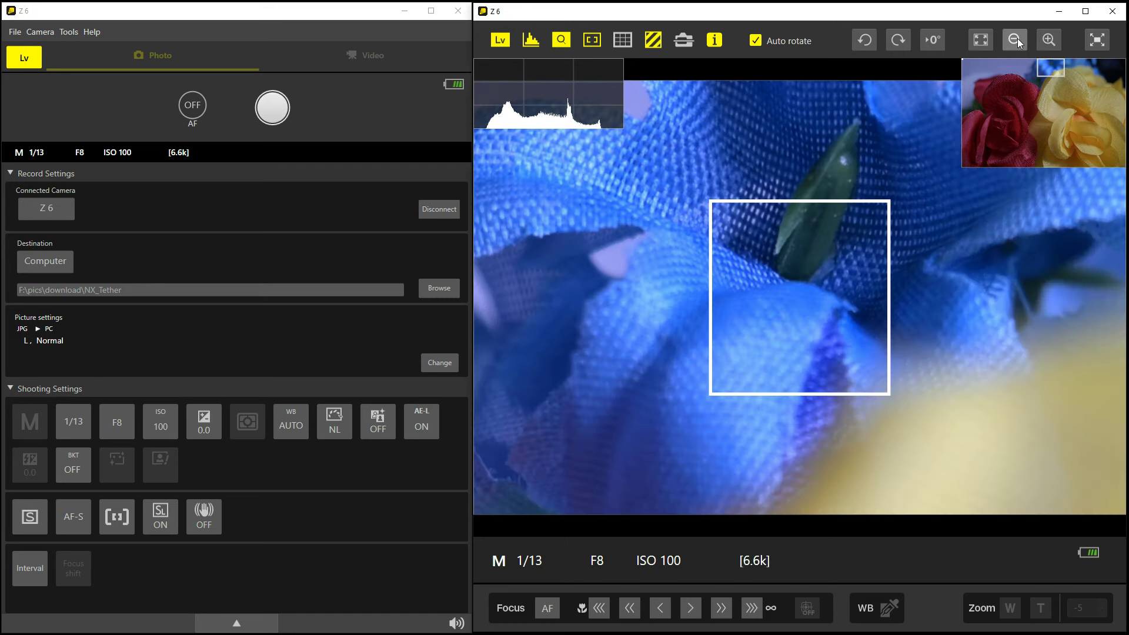
left_click(1015, 39)
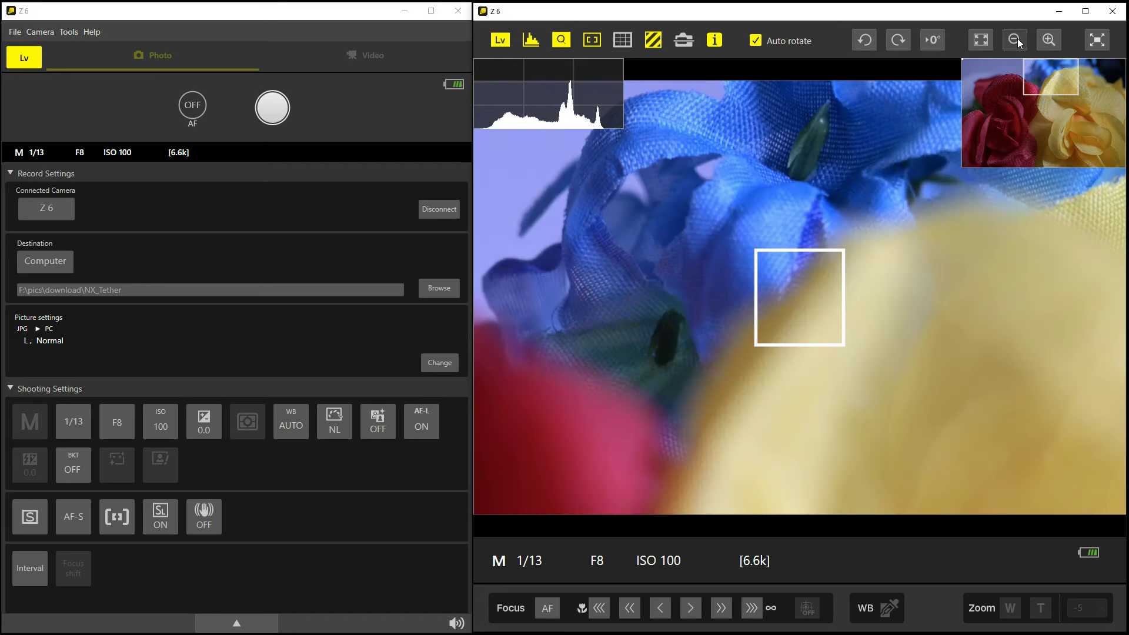
left_click(1017, 40)
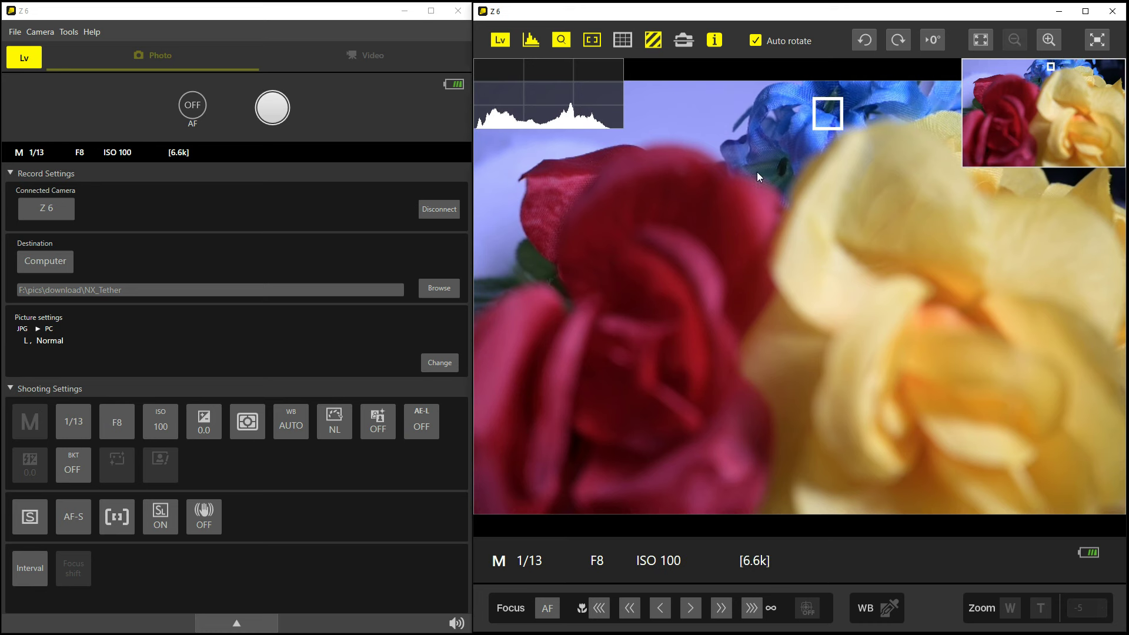
left_click(711, 255)
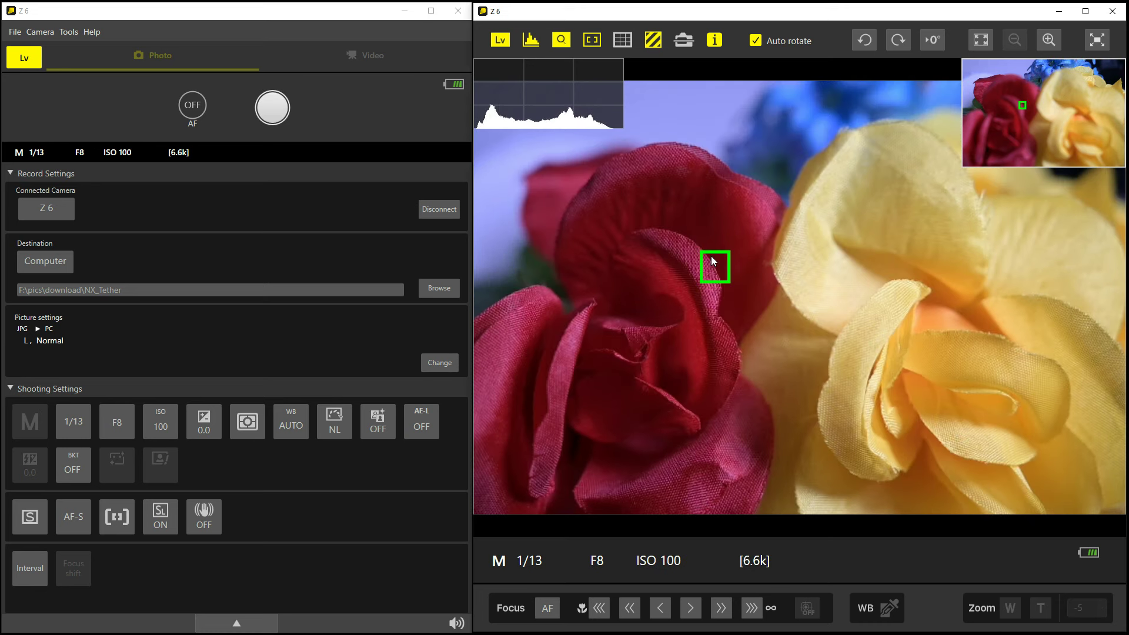
- Preview the virtual horizon and the framing grid over the live view, leaving the grid hidden
left_click(683, 42)
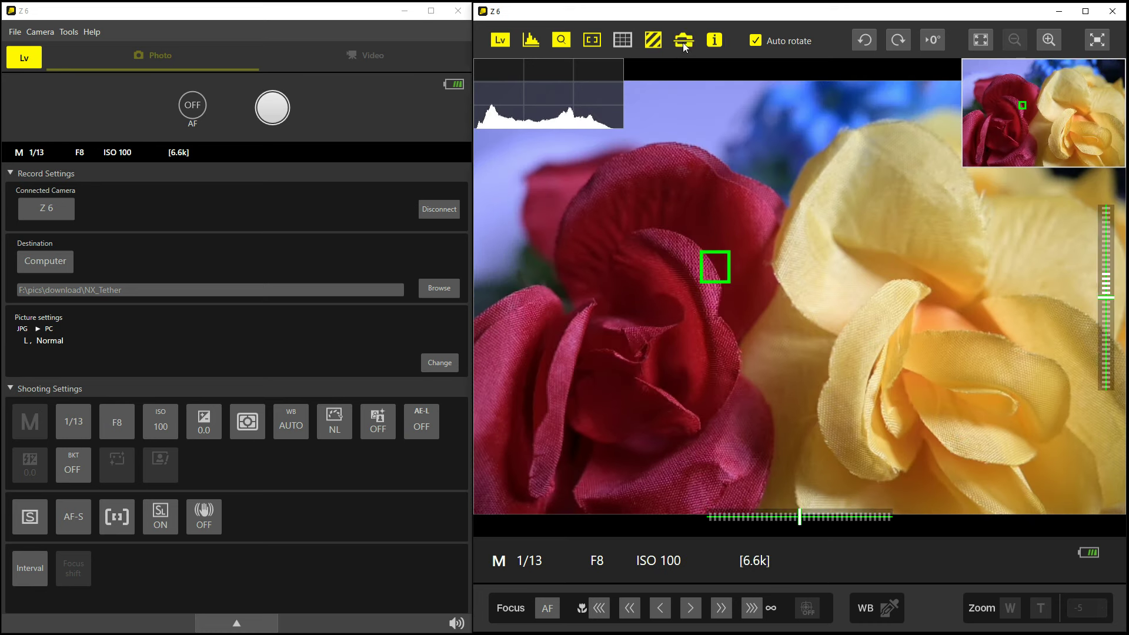
left_click(625, 40)
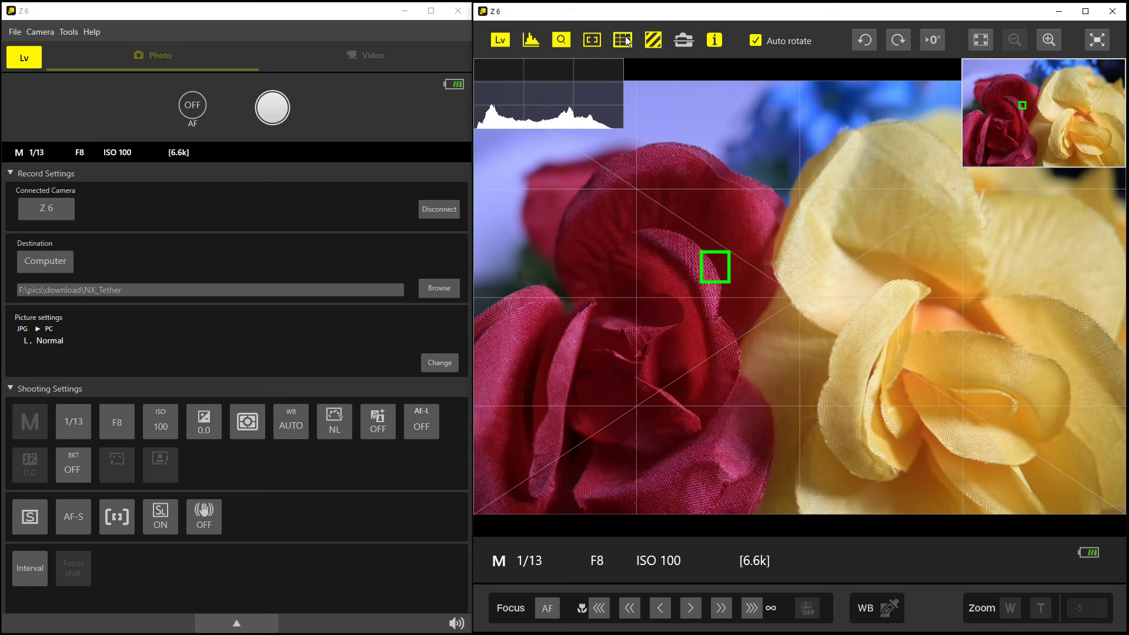
left_click(625, 40)
- Try an aperture of F5.6 and return it to F8
left_click(117, 422)
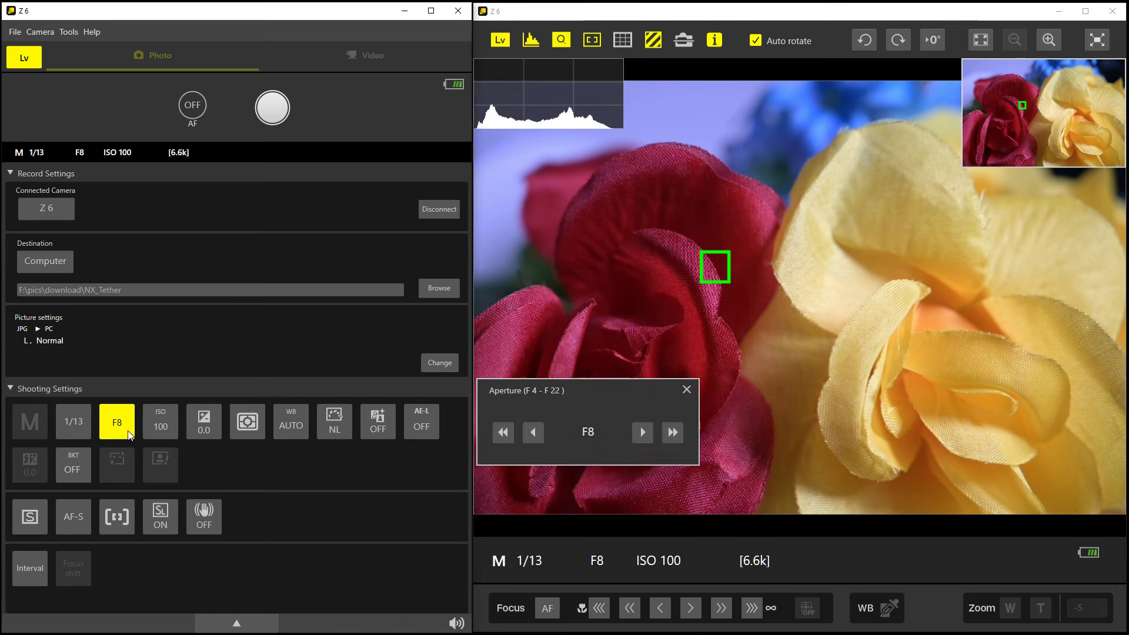
left_click(530, 437)
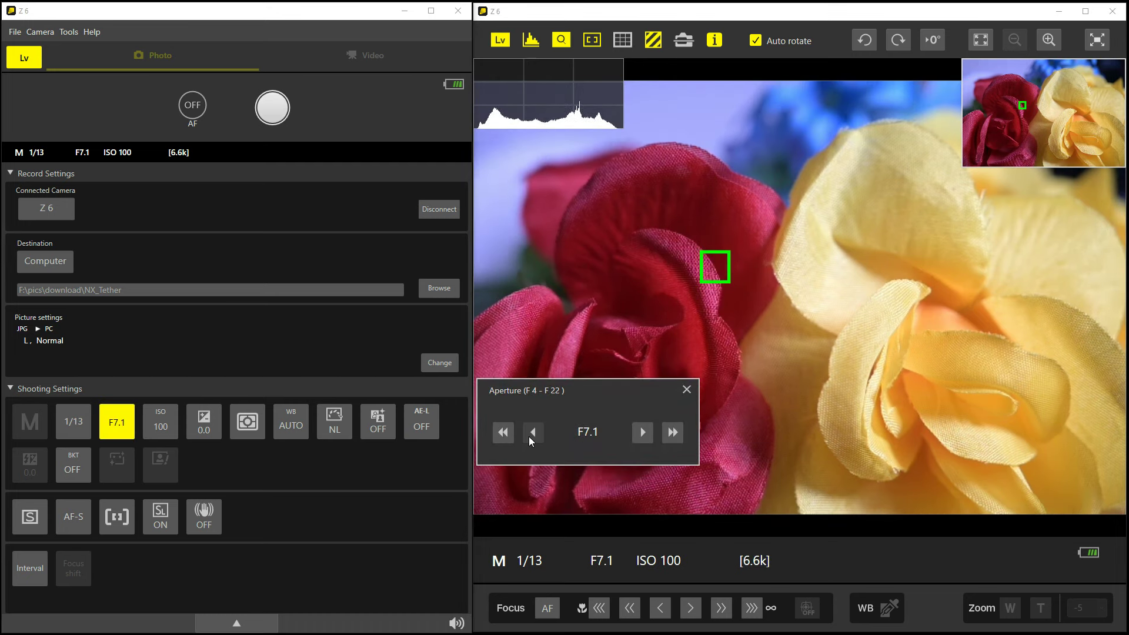
left_click(529, 437)
left_click(529, 437)
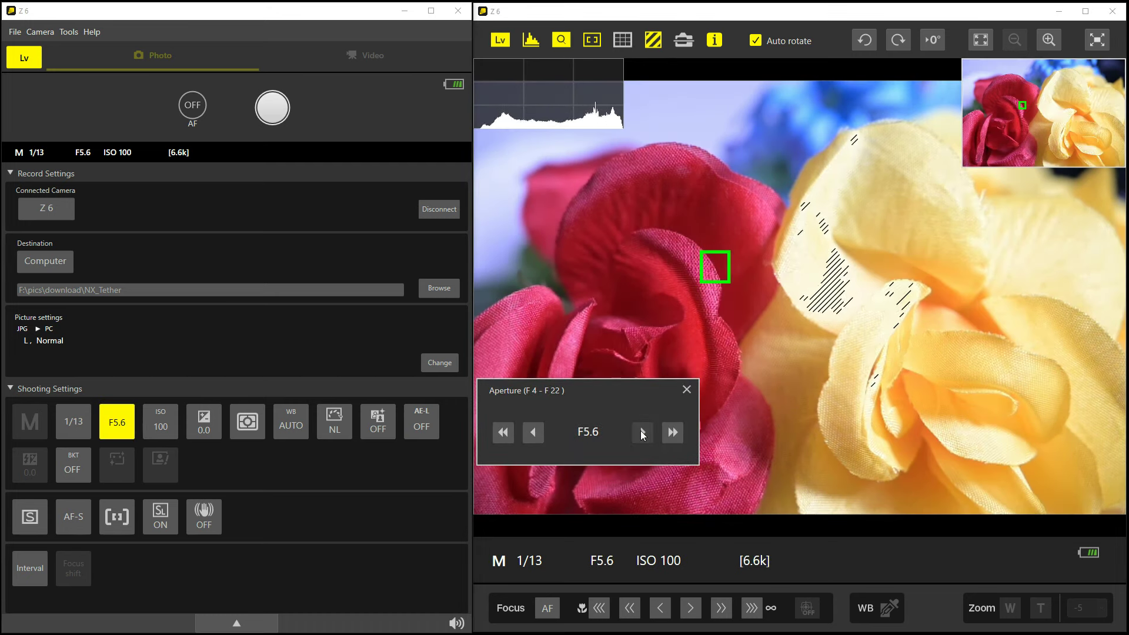
left_click(640, 432)
left_click(640, 431)
left_click(640, 431)
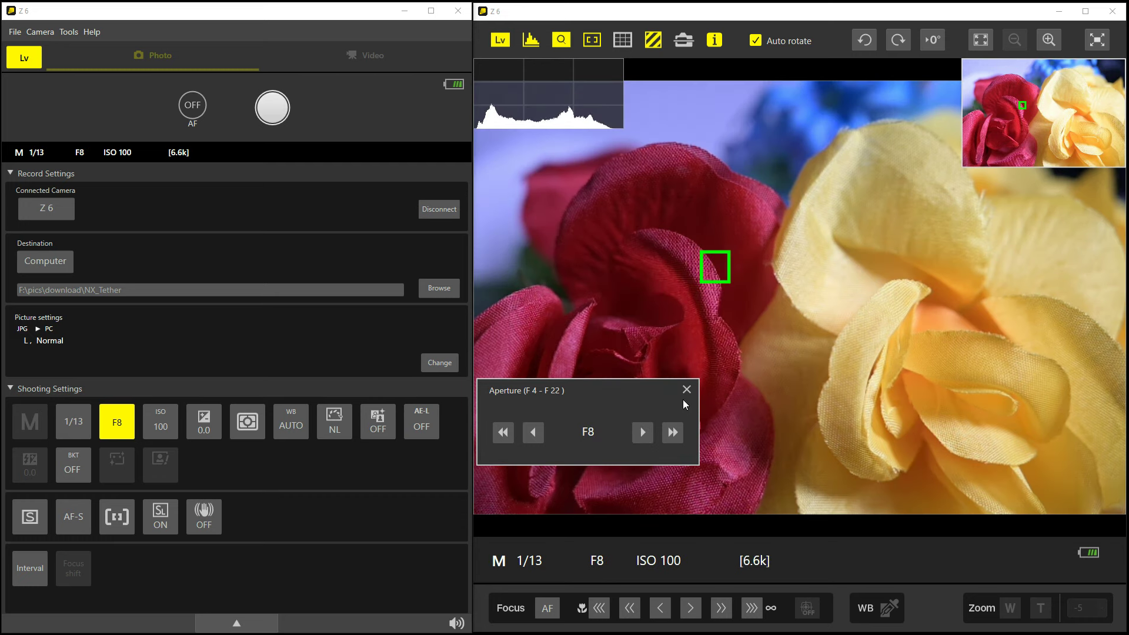
left_click(686, 389)
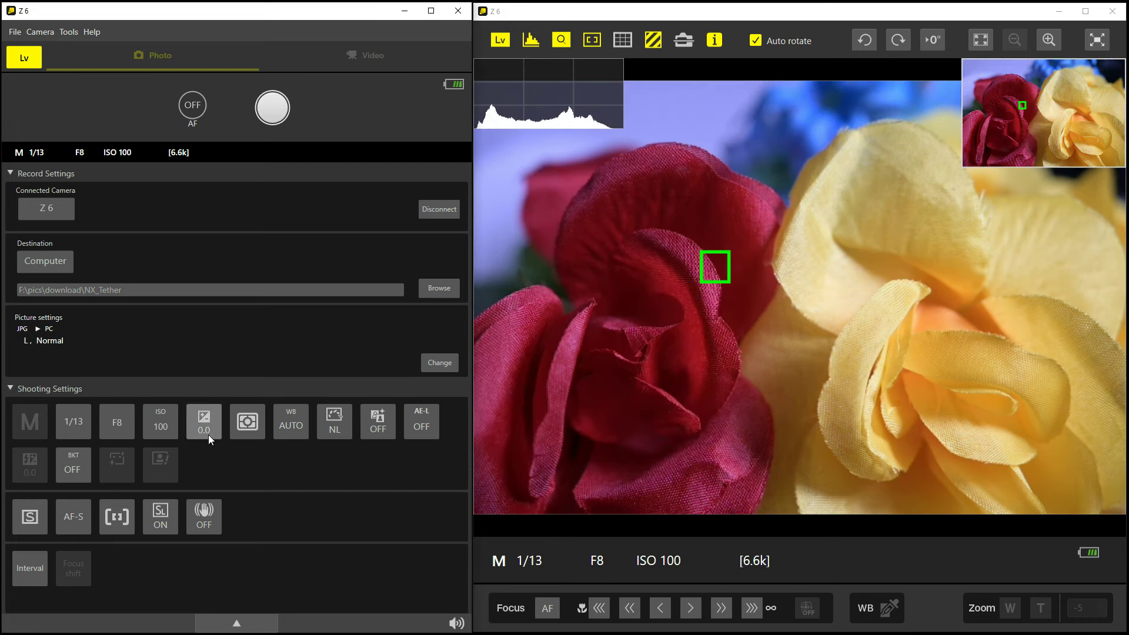
- Preview the VI_Vivid and MC_Monochrome picture controls, and set the Picture Control to SD_Standard
left_click(330, 425)
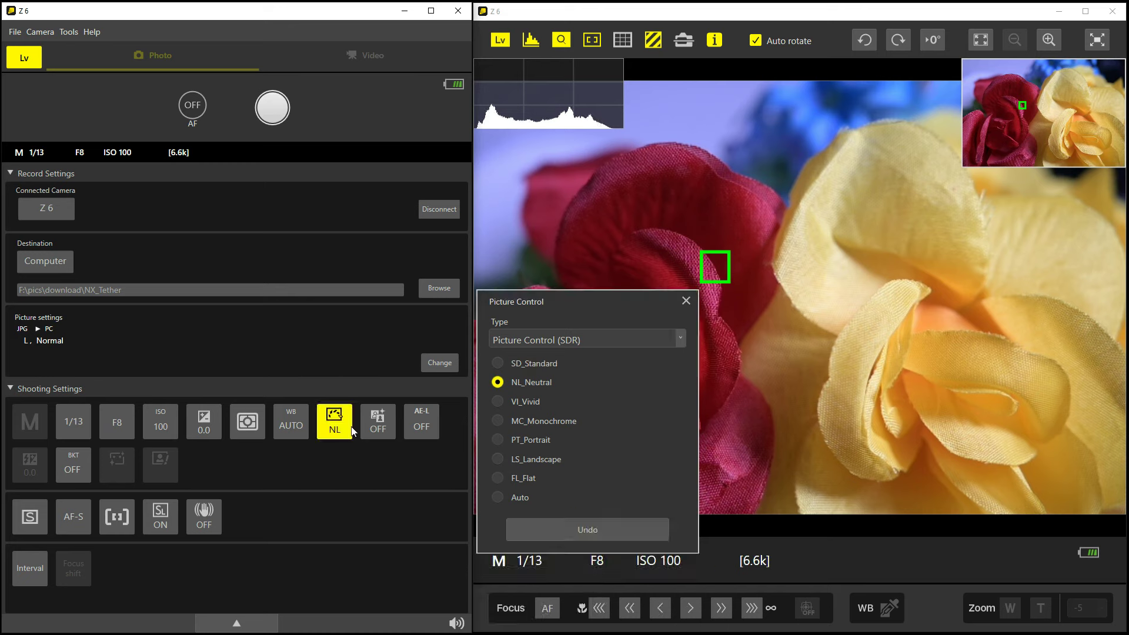
left_click(498, 401)
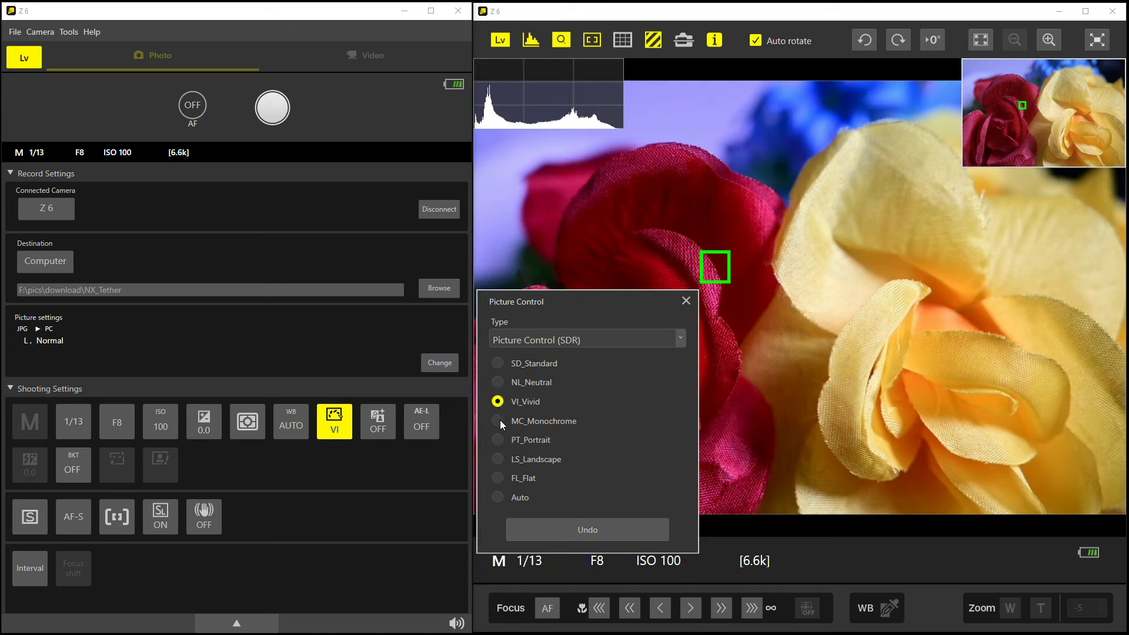
left_click(498, 421)
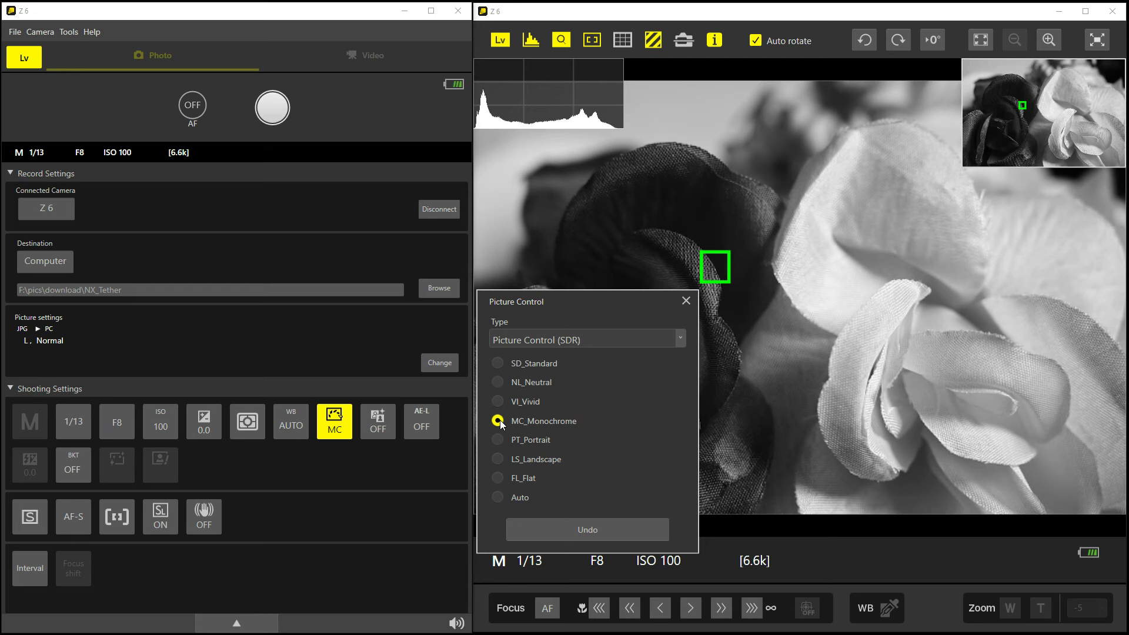
left_click(497, 402)
left_click(498, 363)
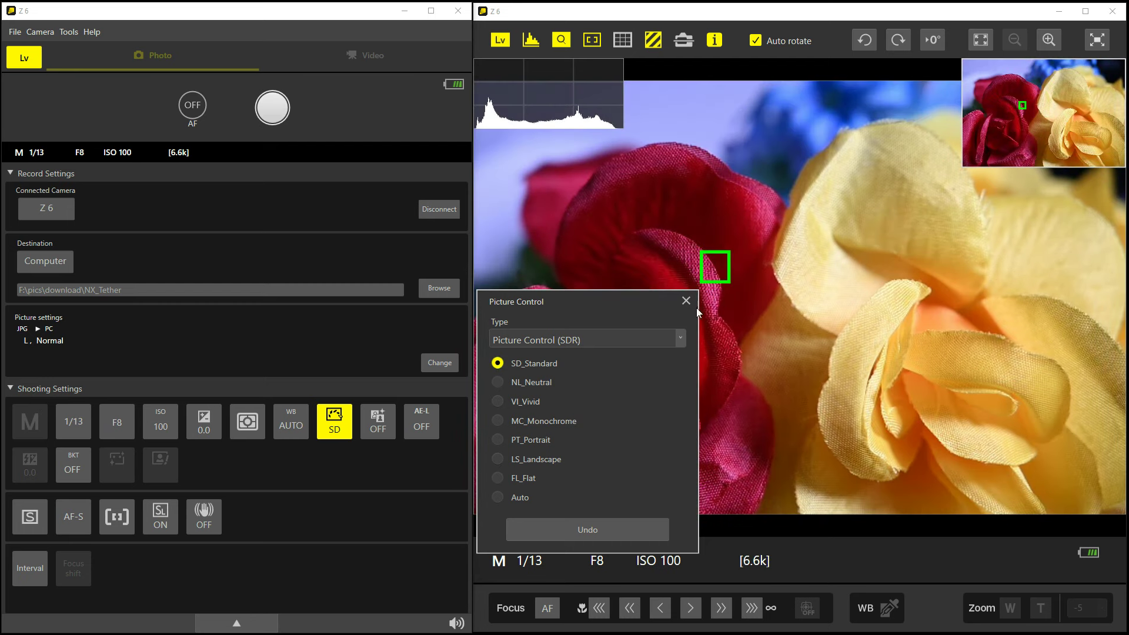
left_click(680, 340)
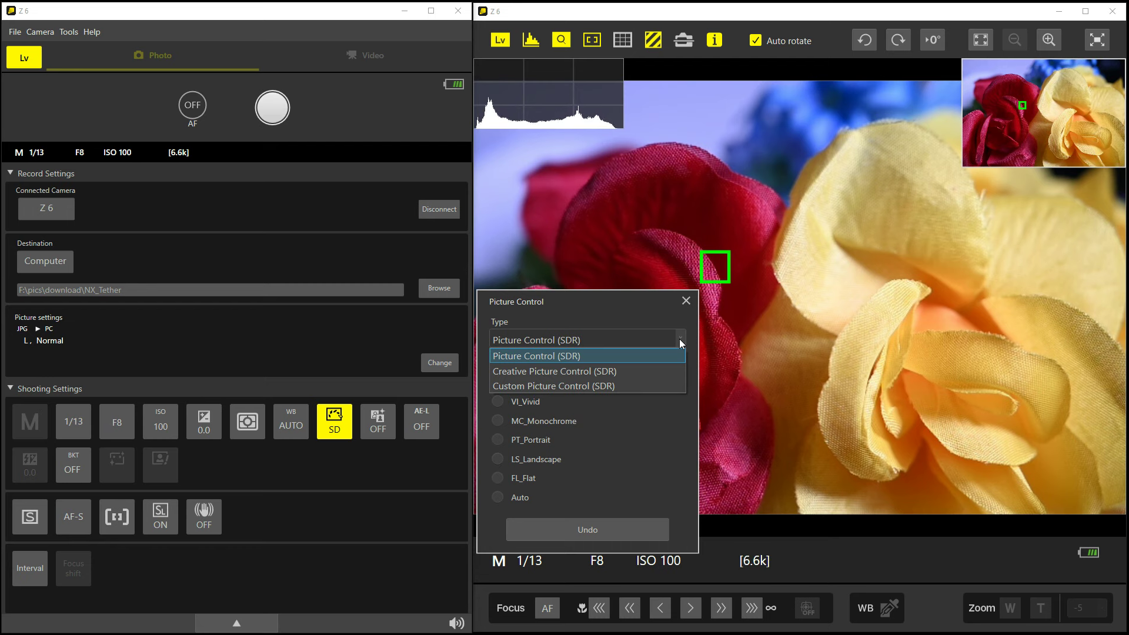
left_click(679, 339)
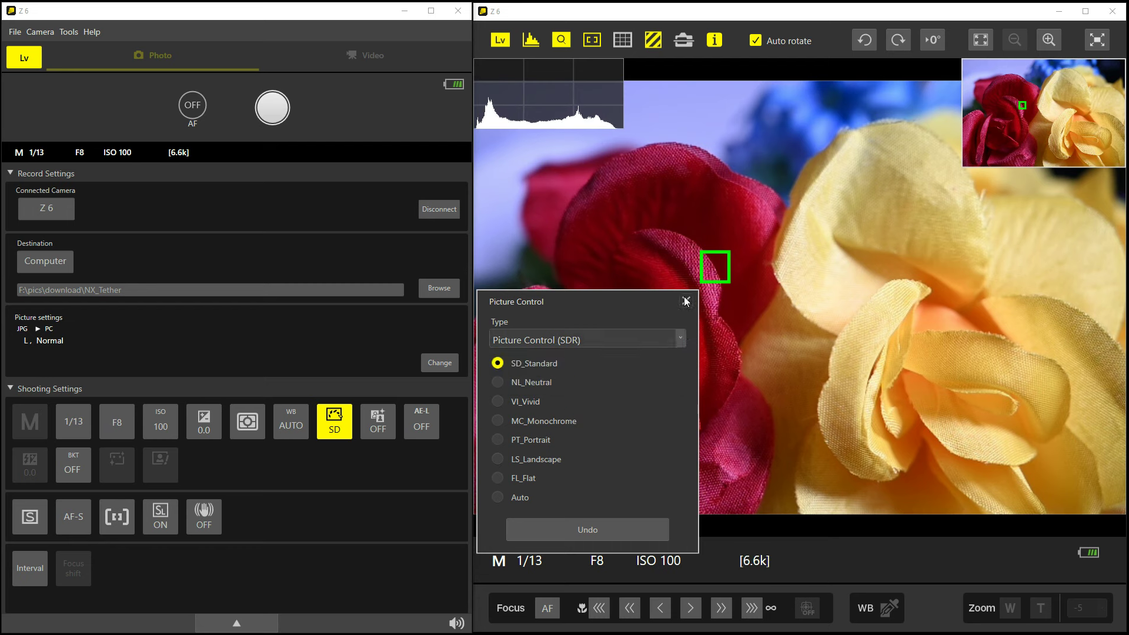
left_click(685, 298)
- Try the H_High and Auto levels of Active D-Lighting and set it back to Off
left_click(380, 422)
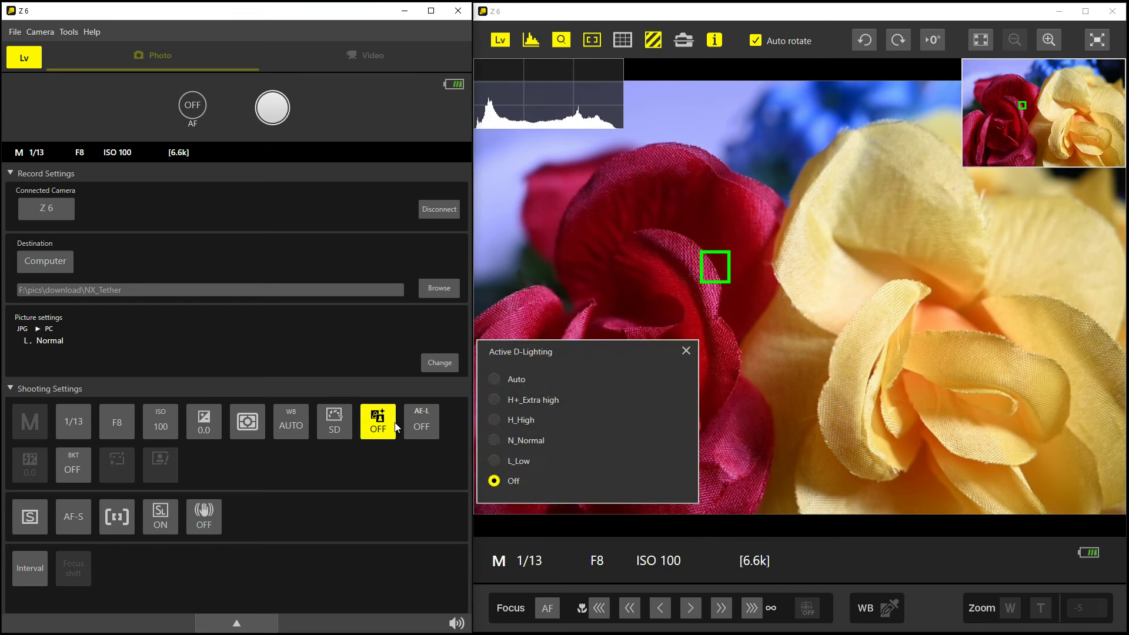
left_click(497, 419)
left_click(495, 380)
left_click(498, 479)
left_click(686, 351)
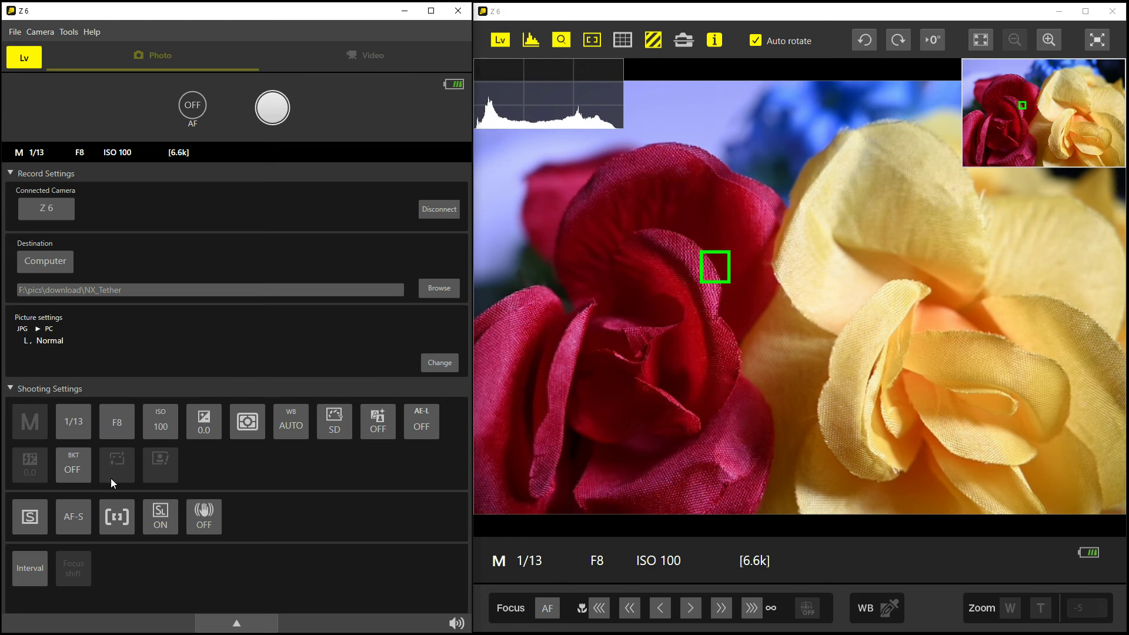
- Set the auto bracketing set to AE bracketing and look through its number-of-shots and increment choices, leaving bracketing off
left_click(71, 464)
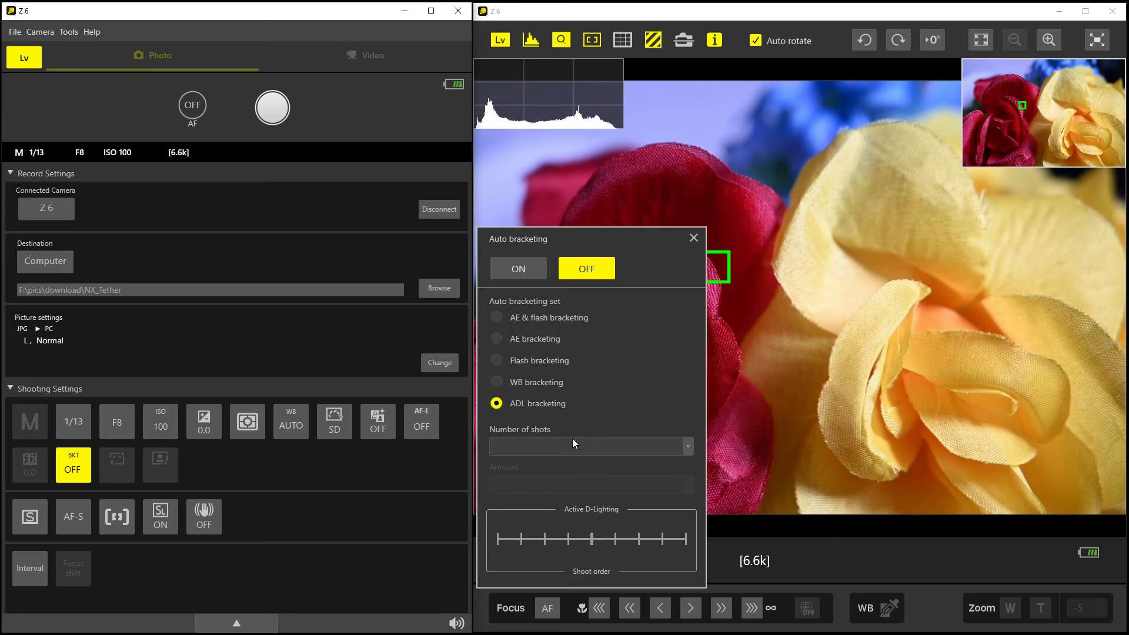
left_click(496, 339)
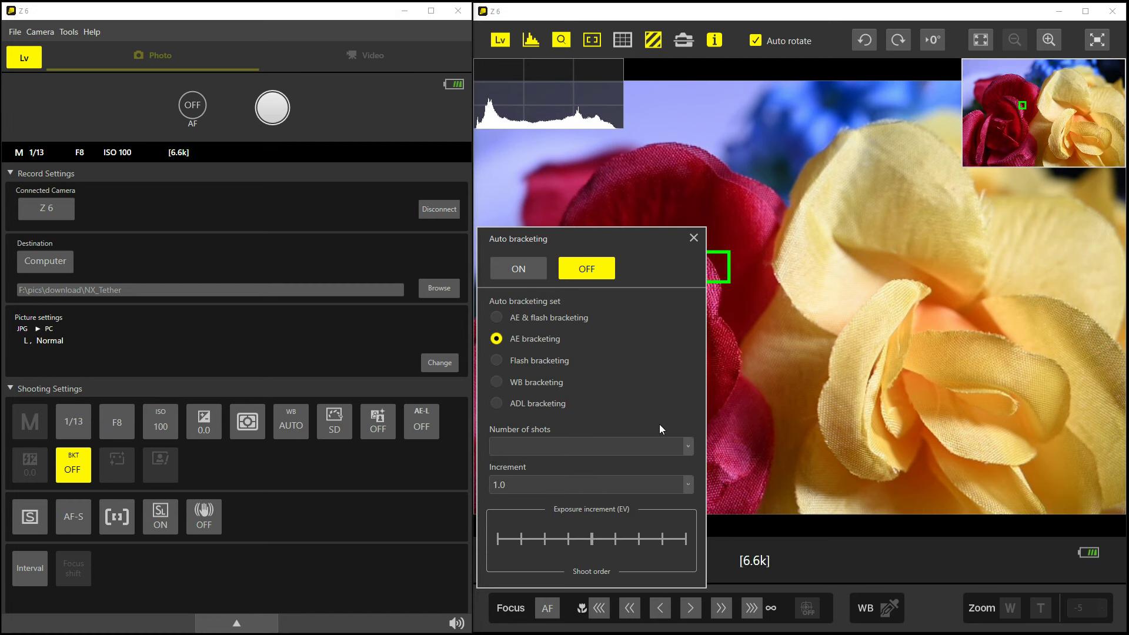
left_click(685, 445)
left_click(686, 444)
left_click(688, 484)
left_click(688, 484)
left_click(693, 239)
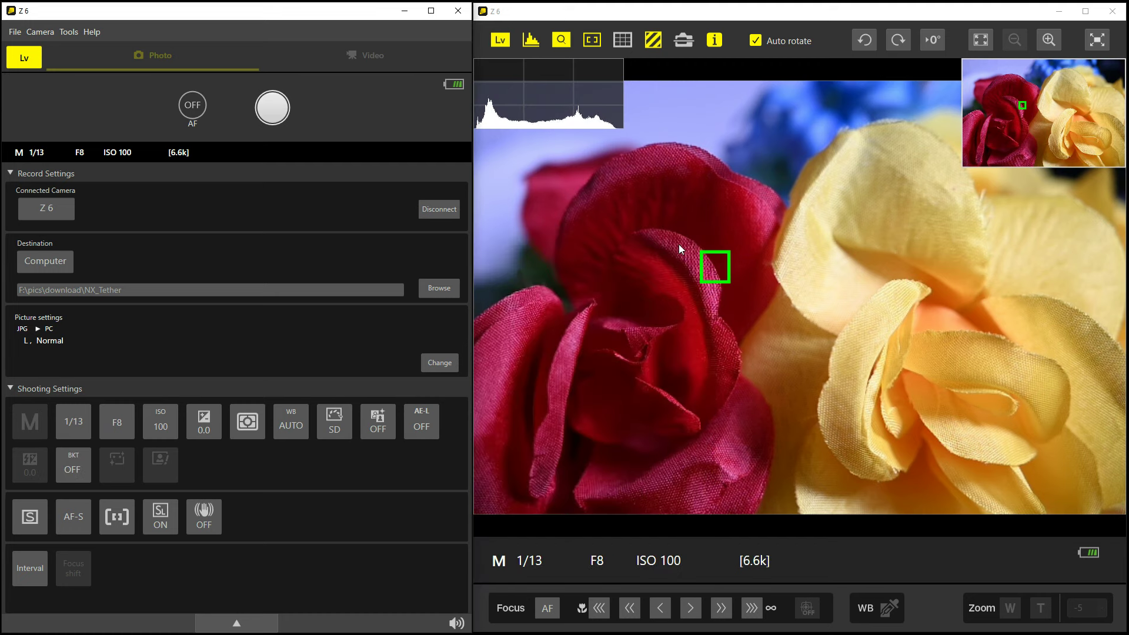
- Look at the available release modes and photo focus modes without changing either setting
left_click(25, 518)
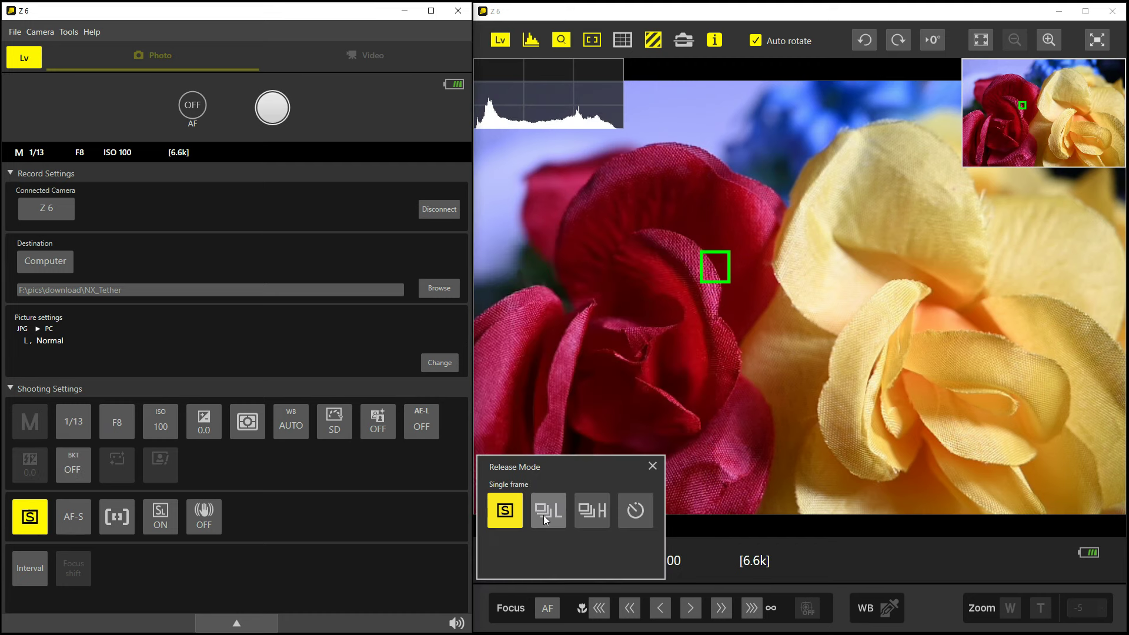
left_click(653, 466)
left_click(73, 517)
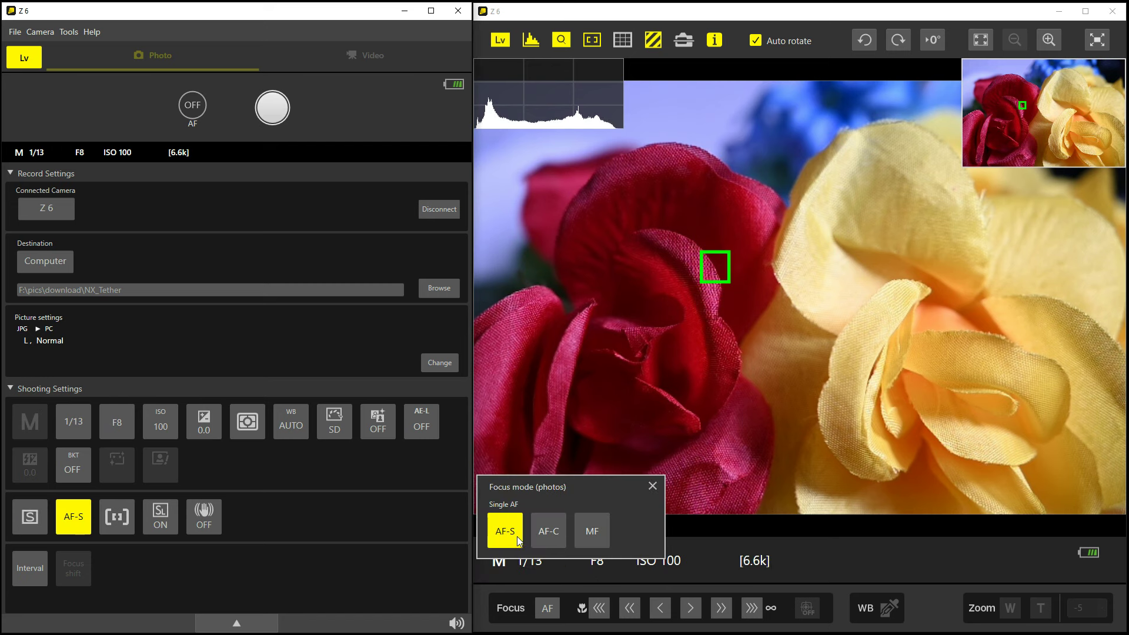
left_click(652, 486)
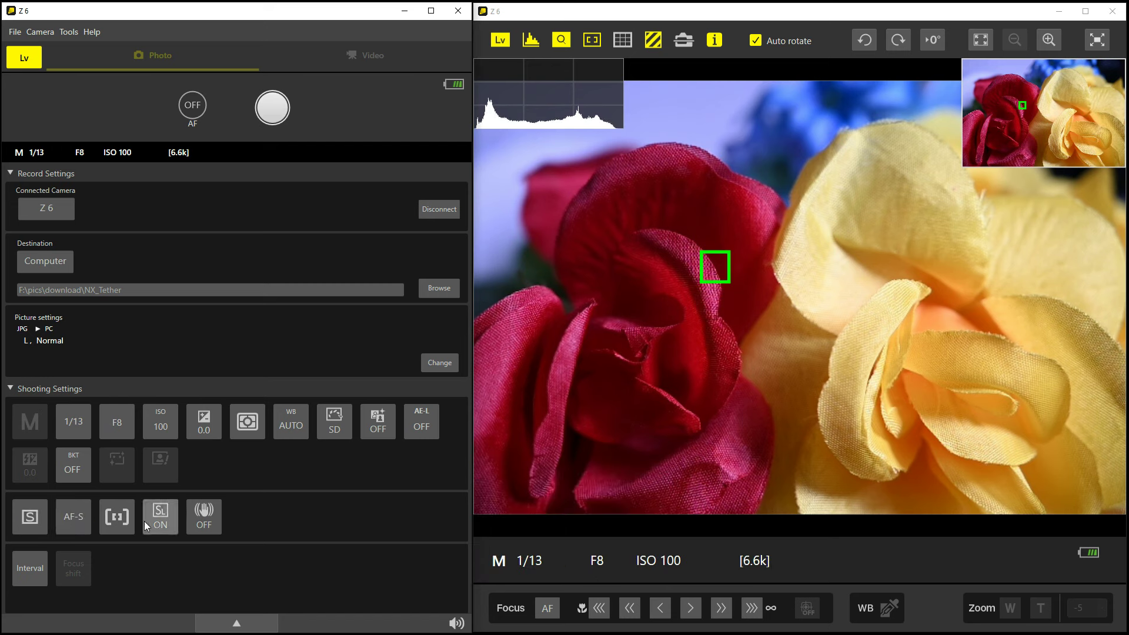
- Try the pinpoint, WIDE-S and WIDE-L AF-area modes and return to Single-point AF
left_click(122, 524)
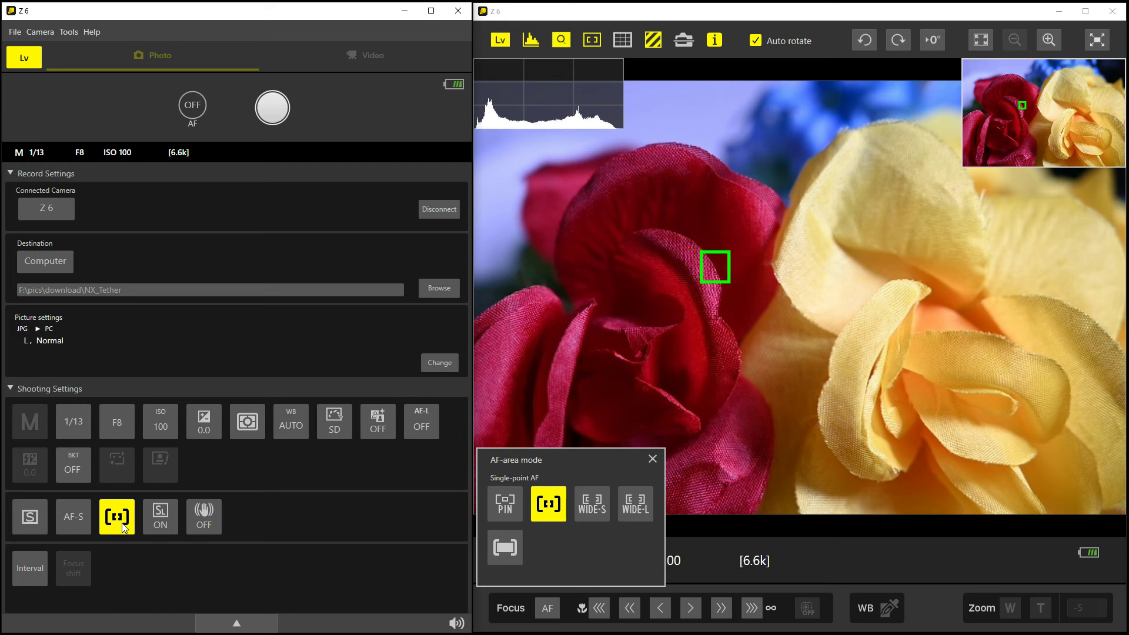
left_click(507, 506)
left_click(592, 504)
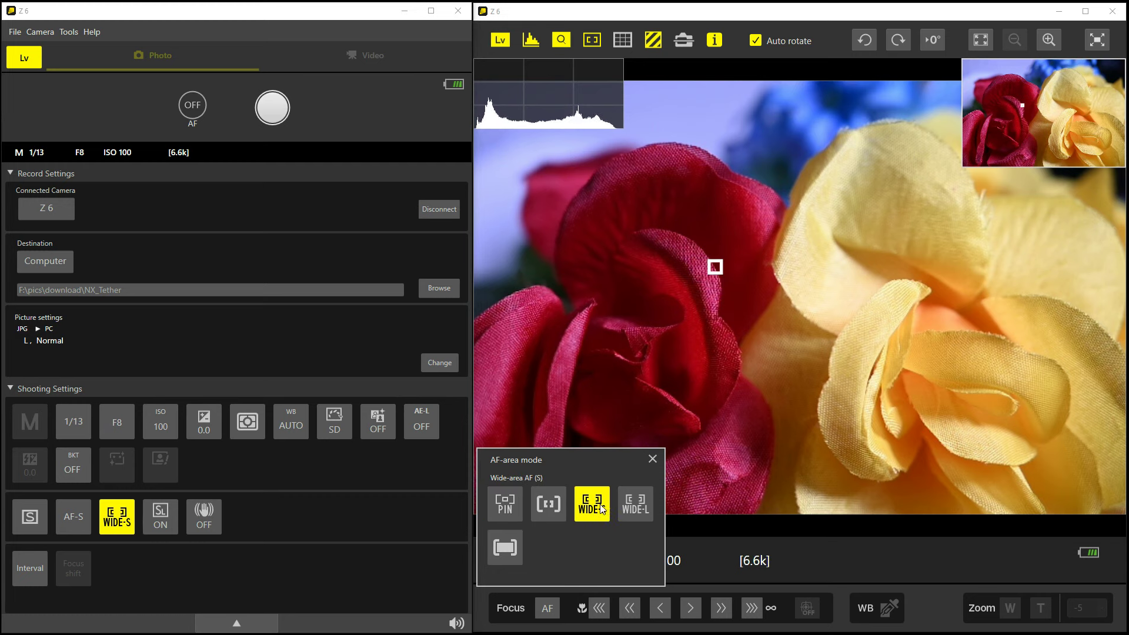
left_click(635, 504)
left_click(553, 510)
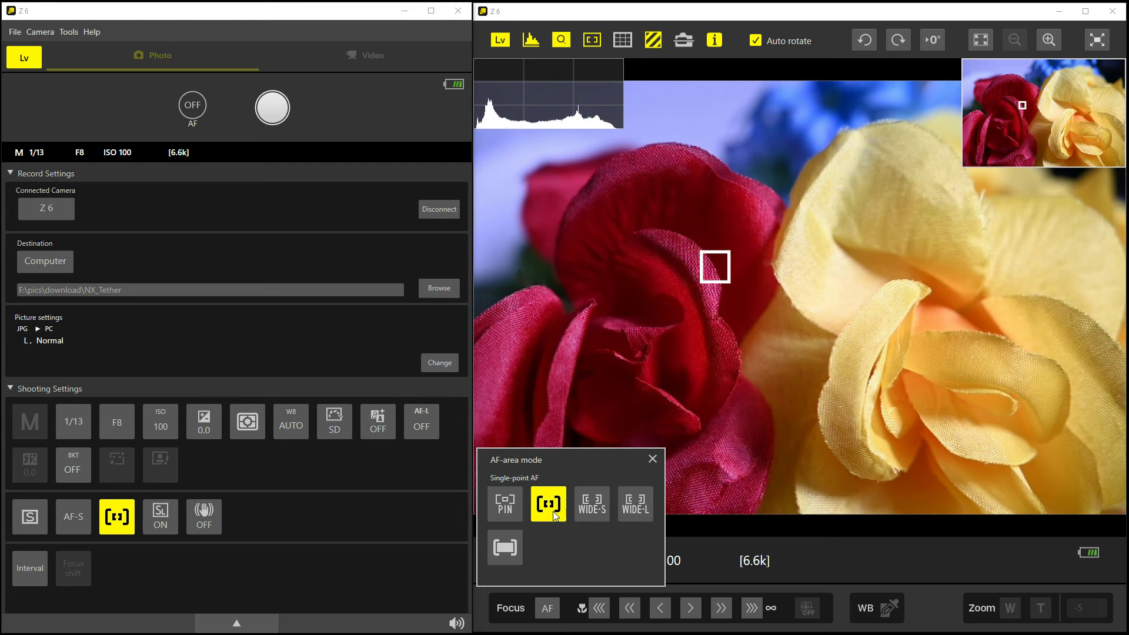
left_click(653, 460)
- Look at the silent photography and vibration reduction options without changing them
left_click(157, 514)
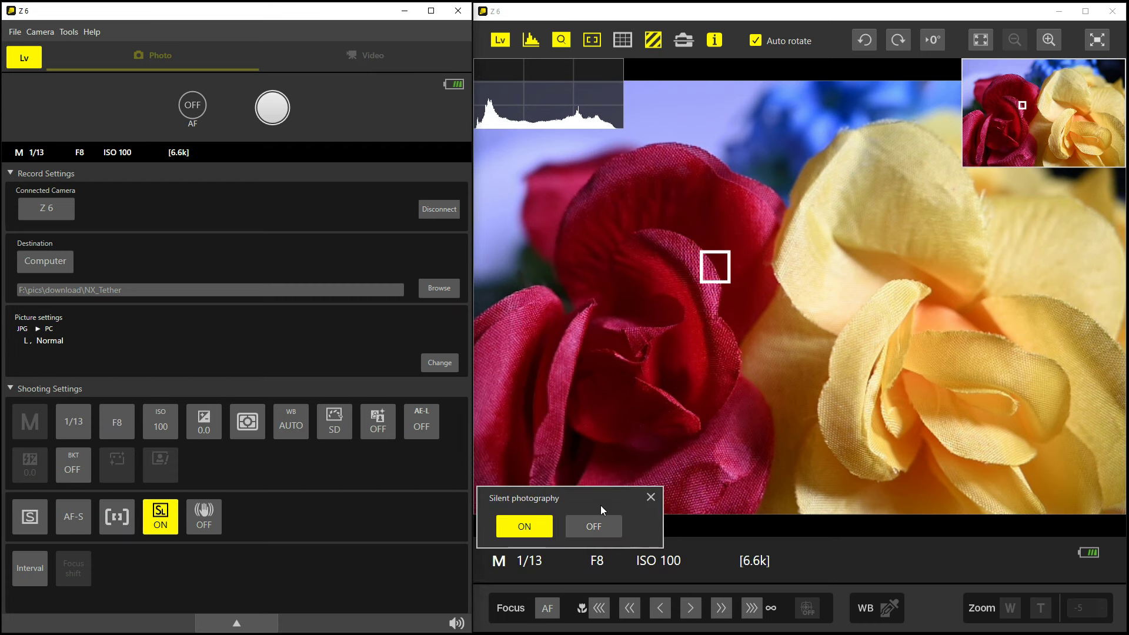
left_click(651, 498)
left_click(190, 515)
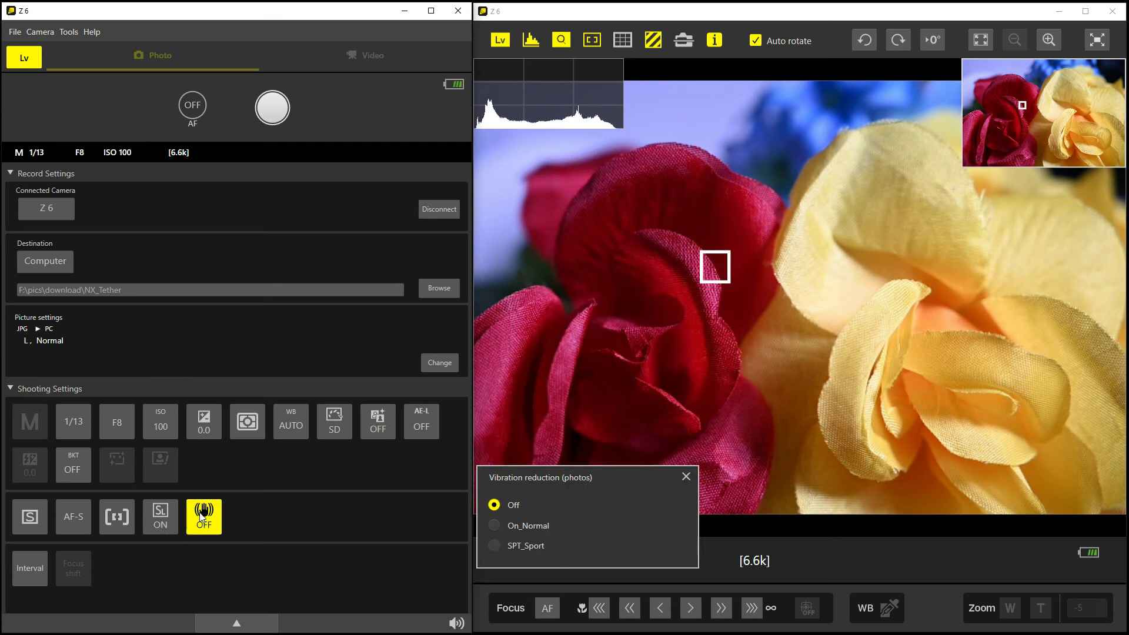
left_click(687, 476)
- Review the interval timer shooting settings, try Keep Shooting Until Canceled, disable it again and close without starting
left_click(31, 566)
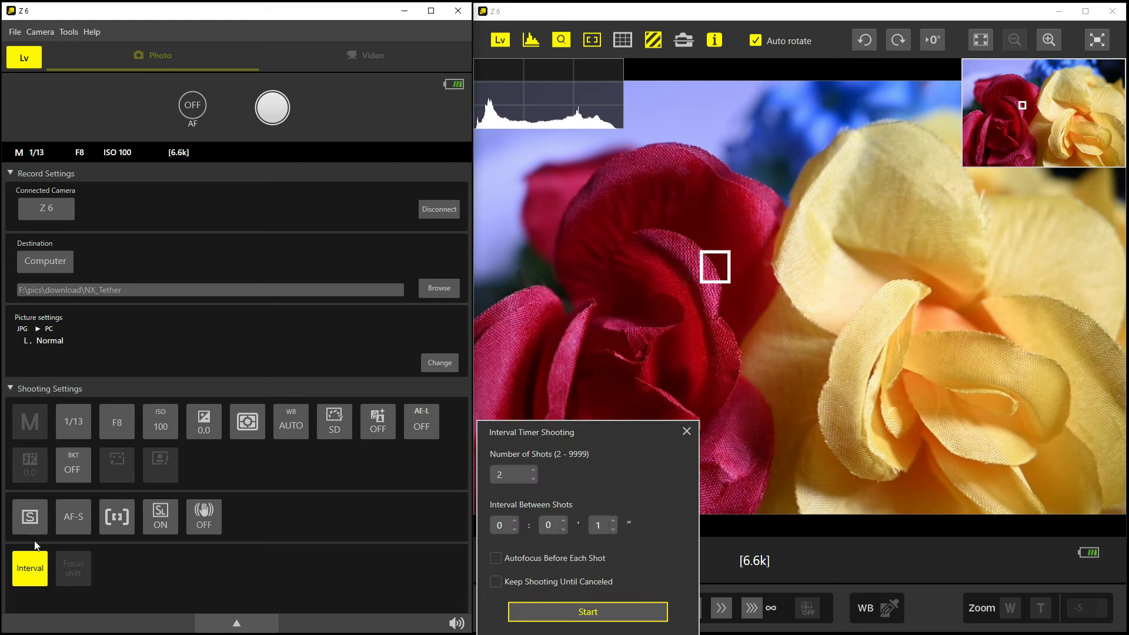
left_click_drag(550, 432, 622, 359)
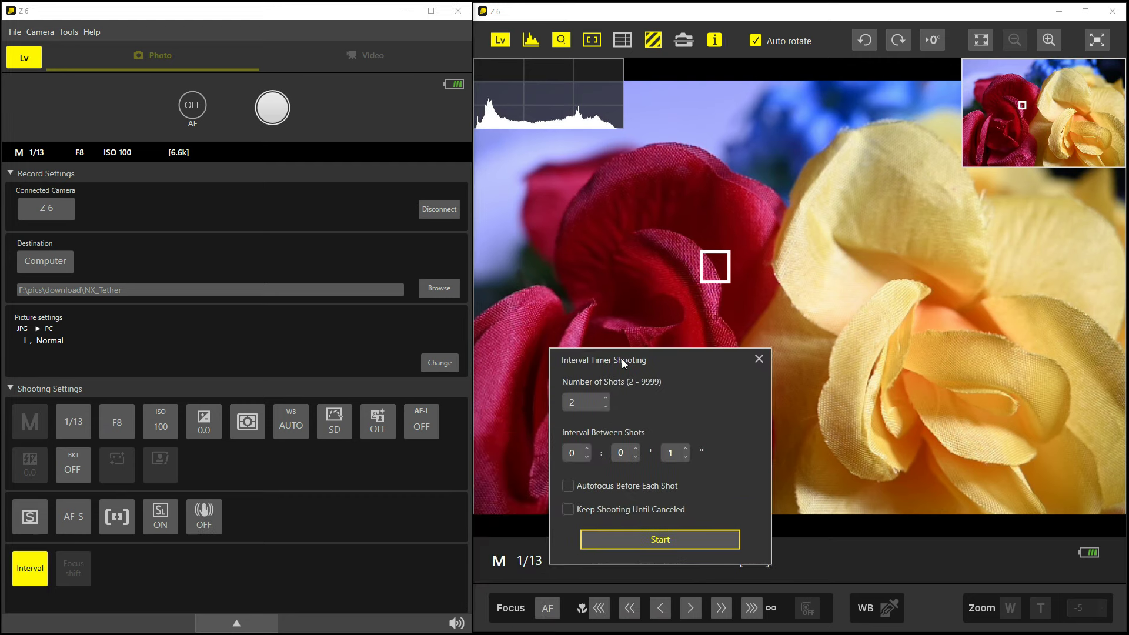
left_click(612, 408)
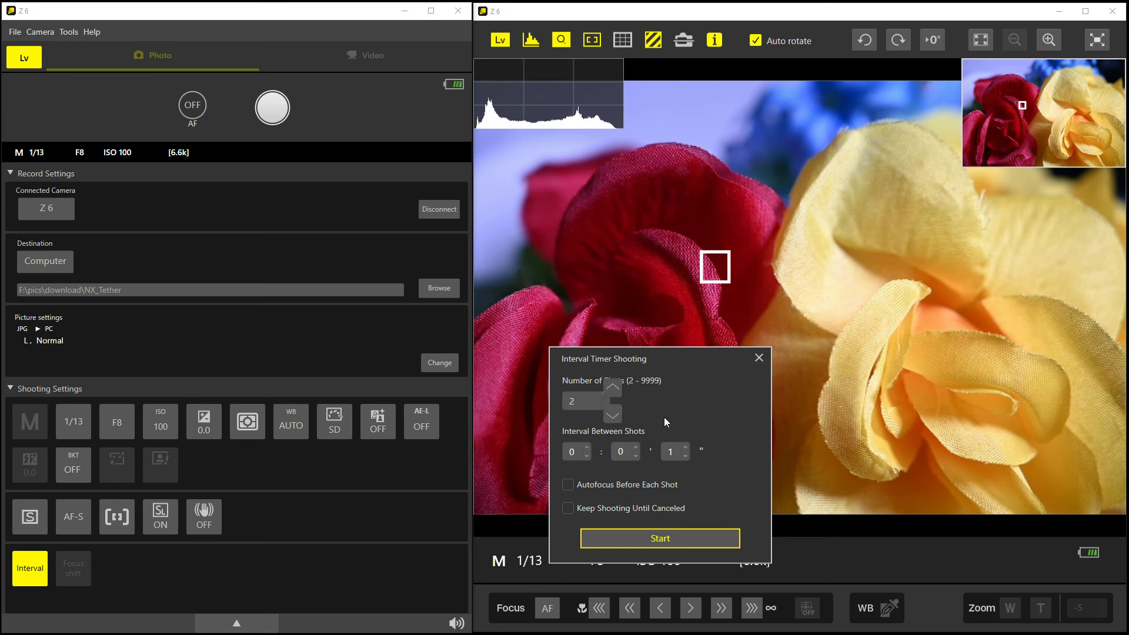
left_click(569, 508)
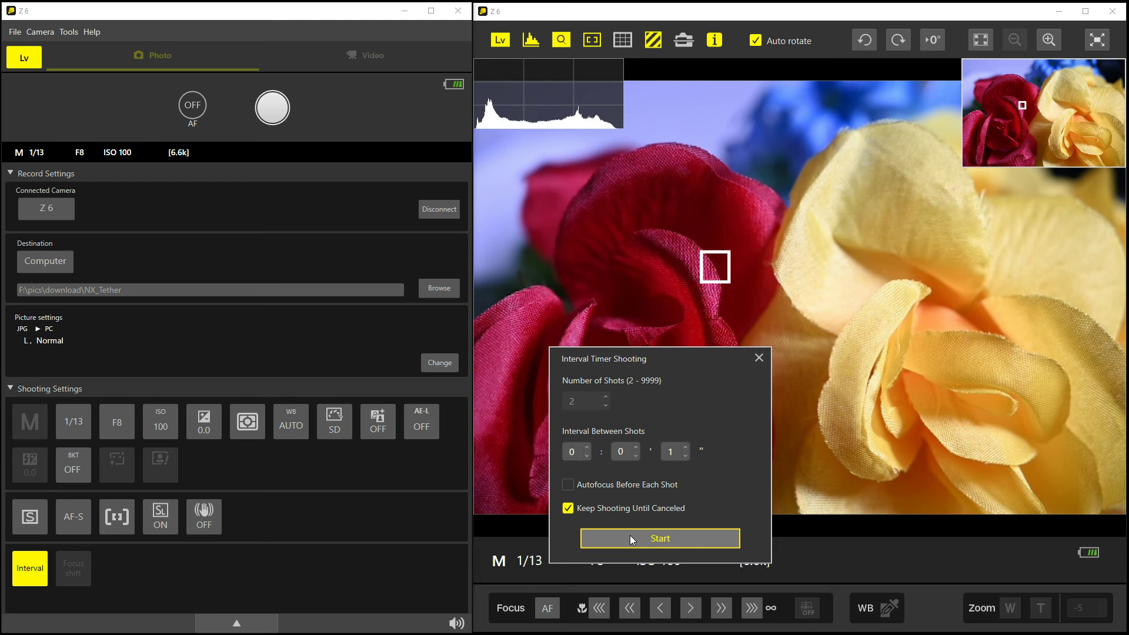
left_click(568, 509)
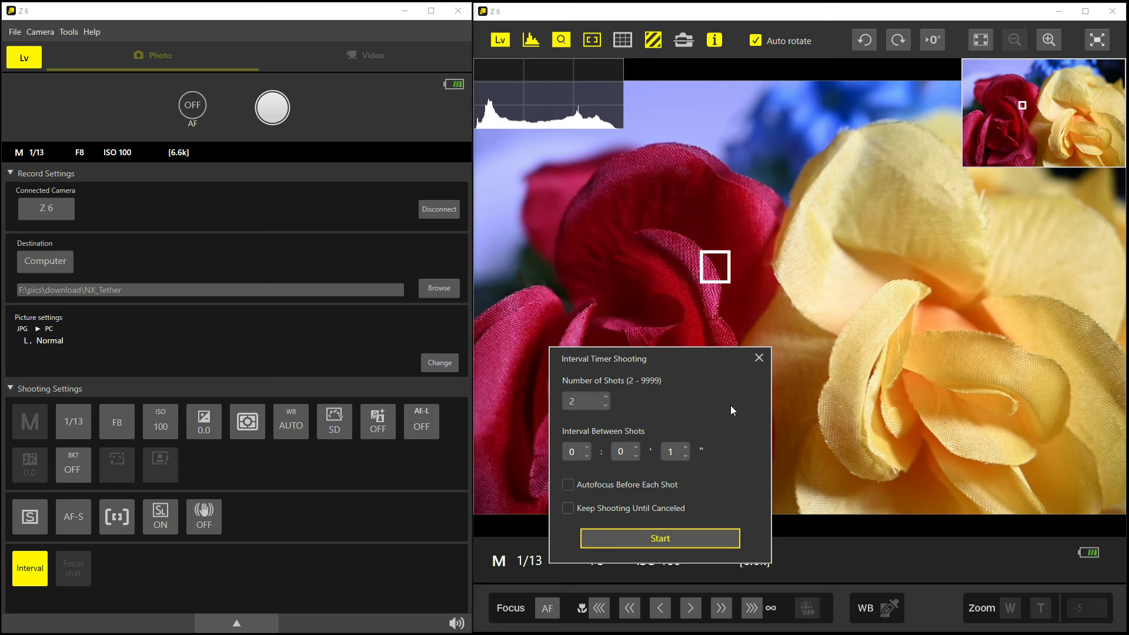
left_click(758, 360)
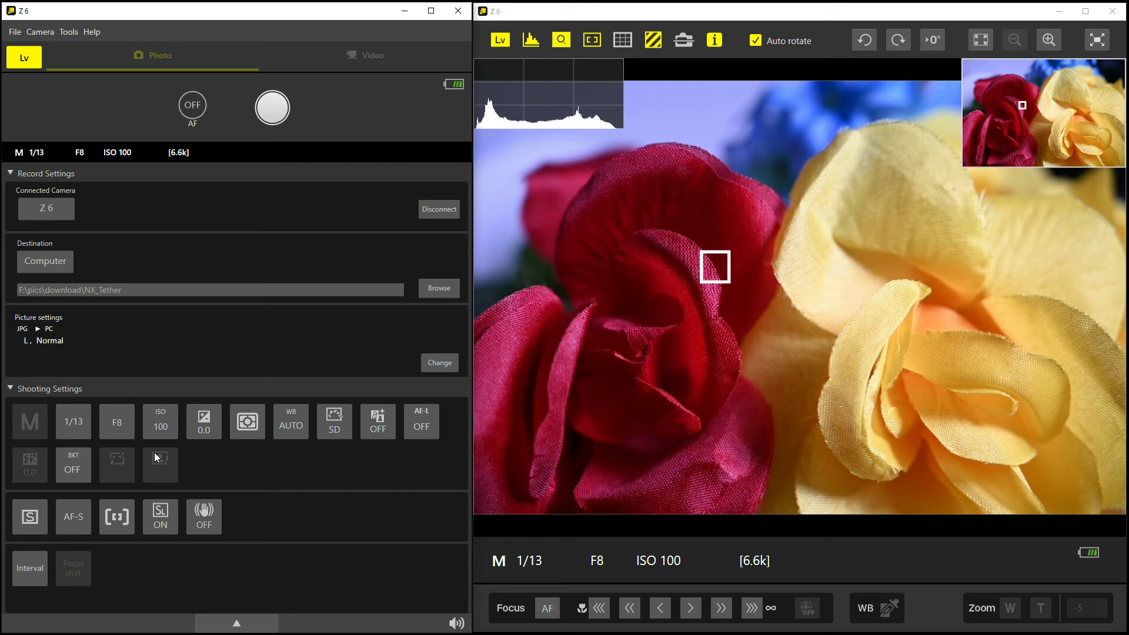
- Review the Interface options and the Destination choices of software for viewing pictures after transfer, keeping Photoshop
left_click(69, 32)
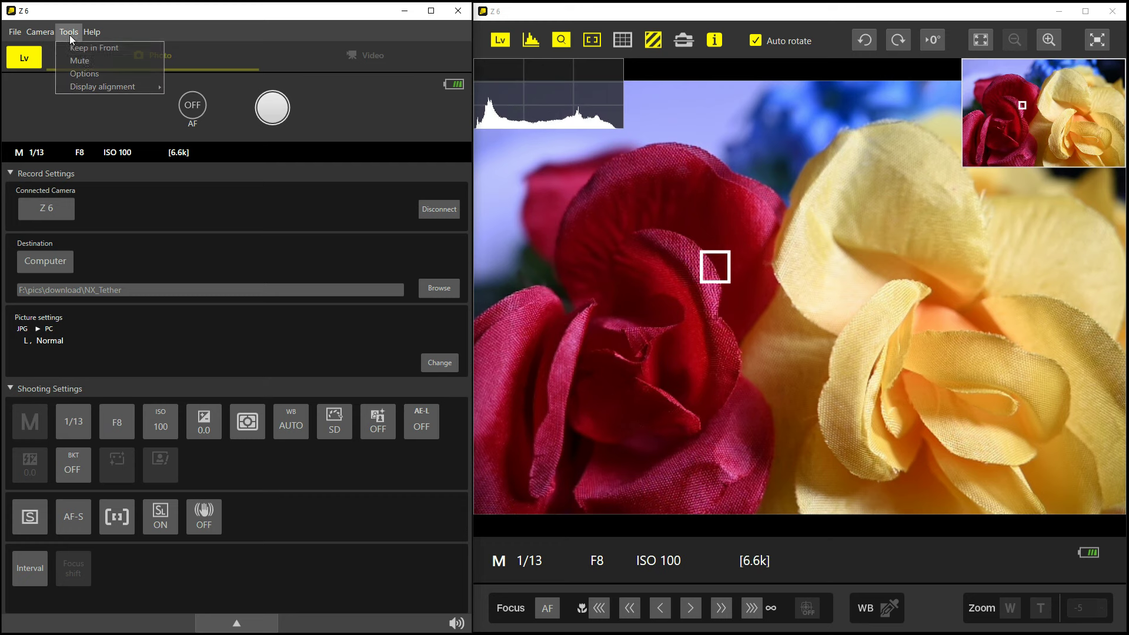
left_click(107, 72)
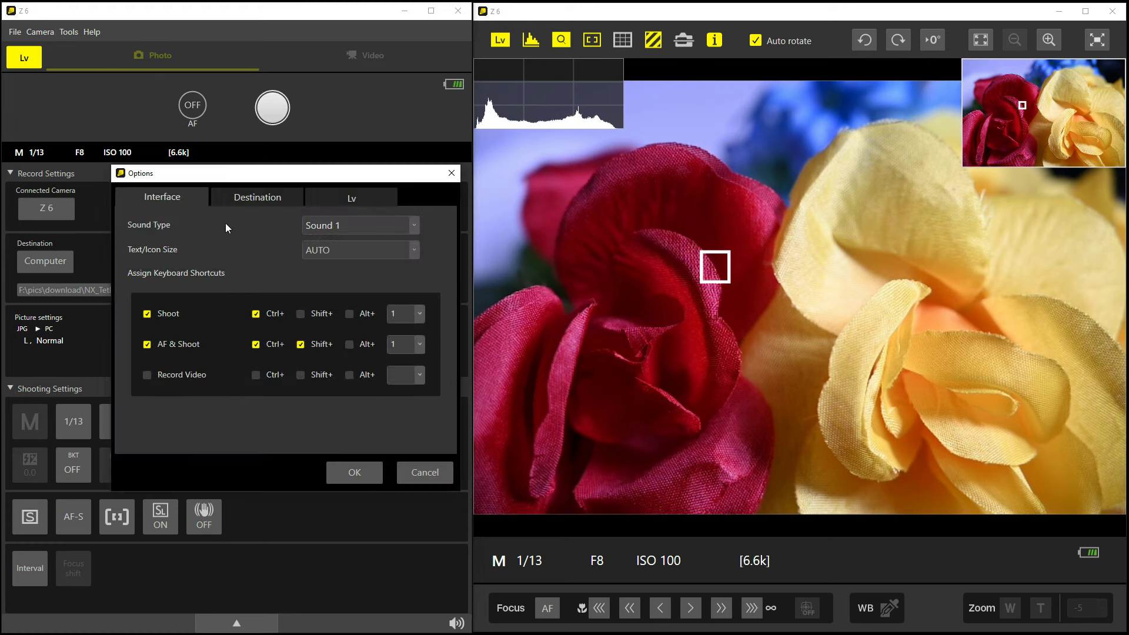
left_click(257, 199)
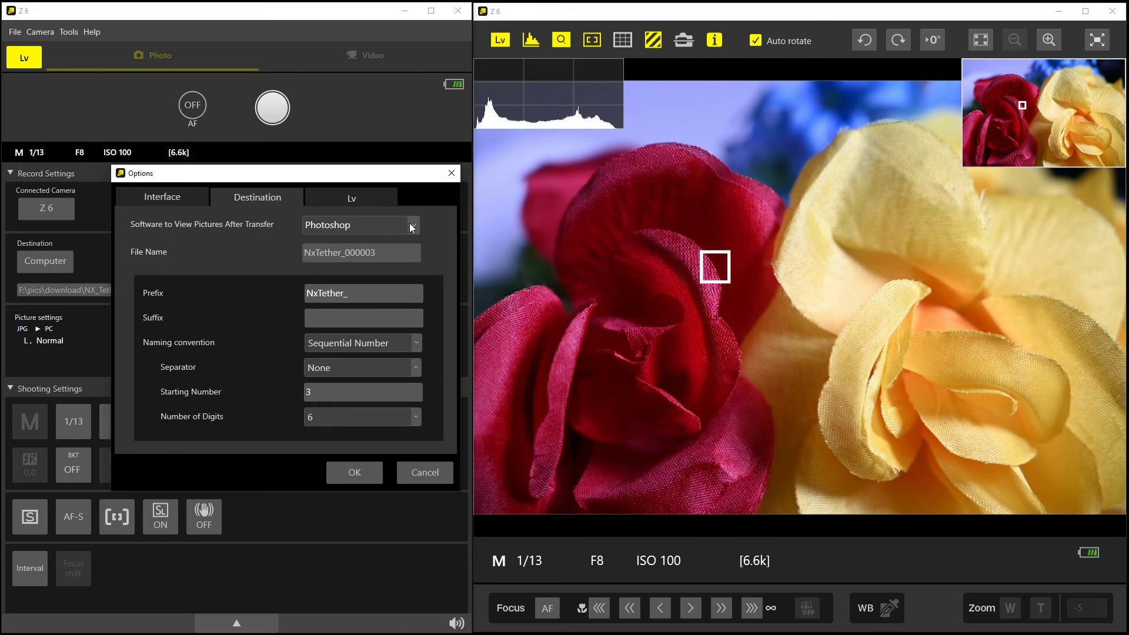
left_click(414, 224)
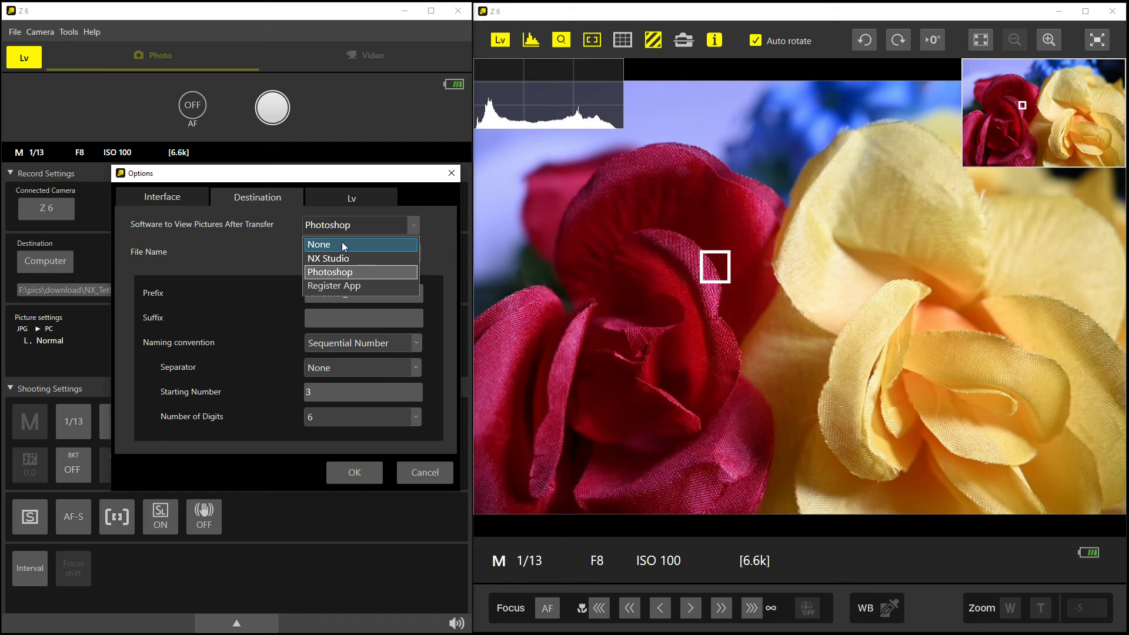
left_click(247, 250)
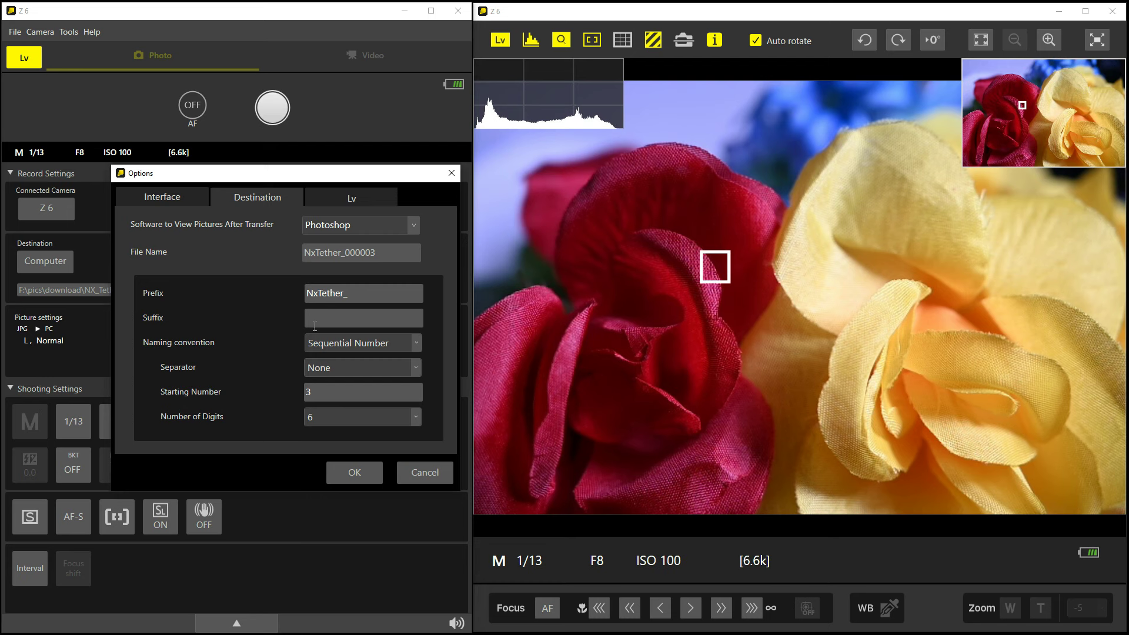
- Turn off the framing grid's diagonals in the live view options and show the grid over the live view
left_click(329, 203)
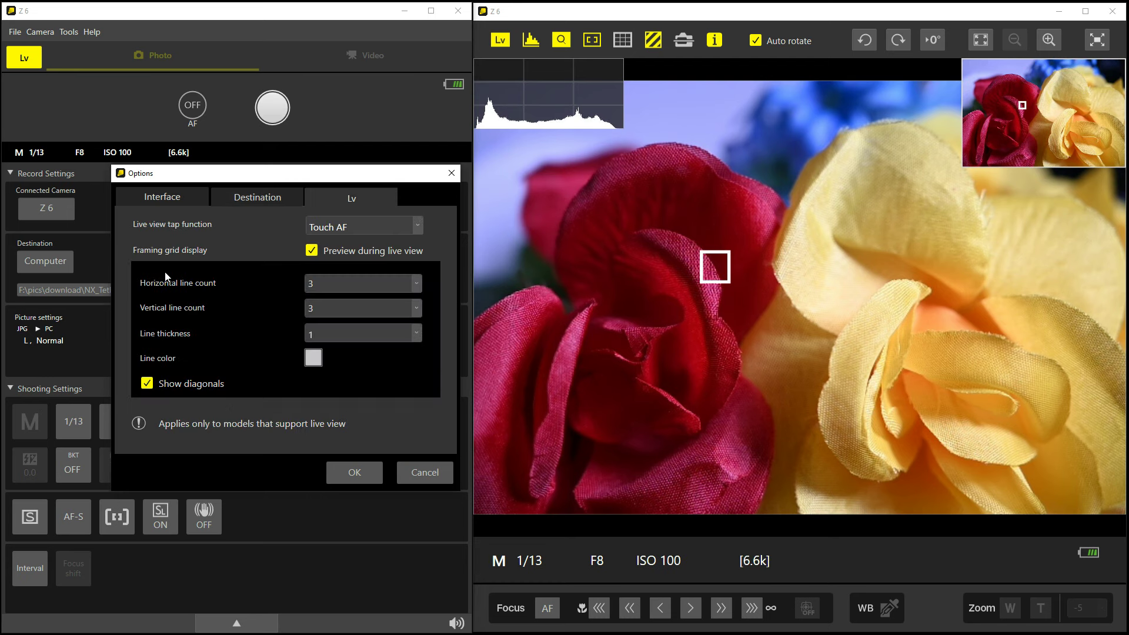
left_click(369, 225)
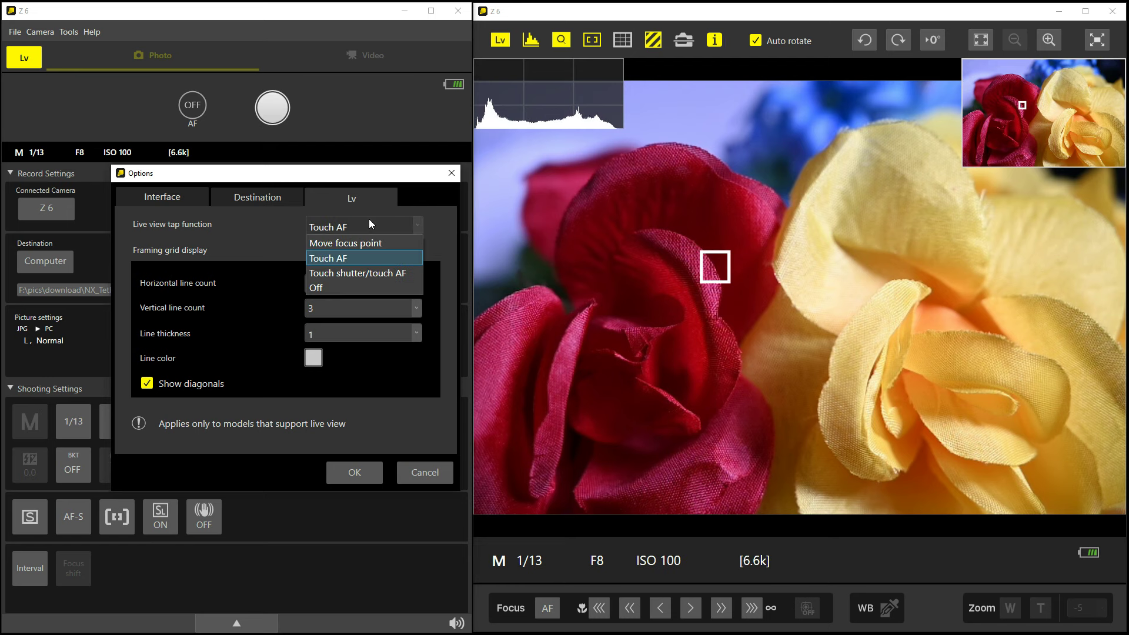
left_click(370, 225)
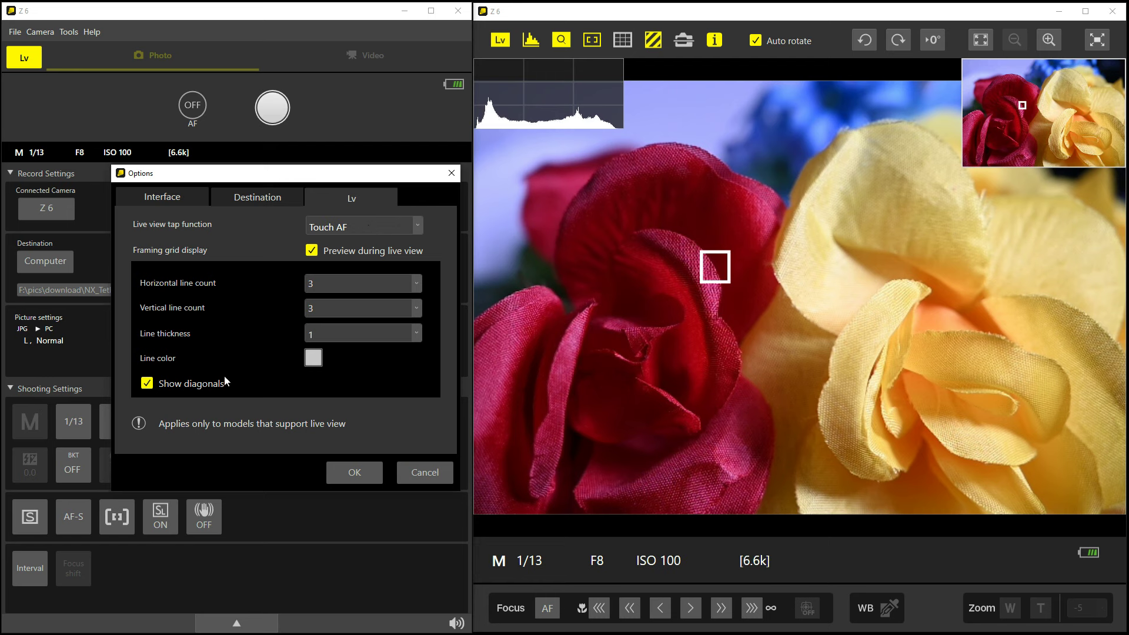
left_click(189, 384)
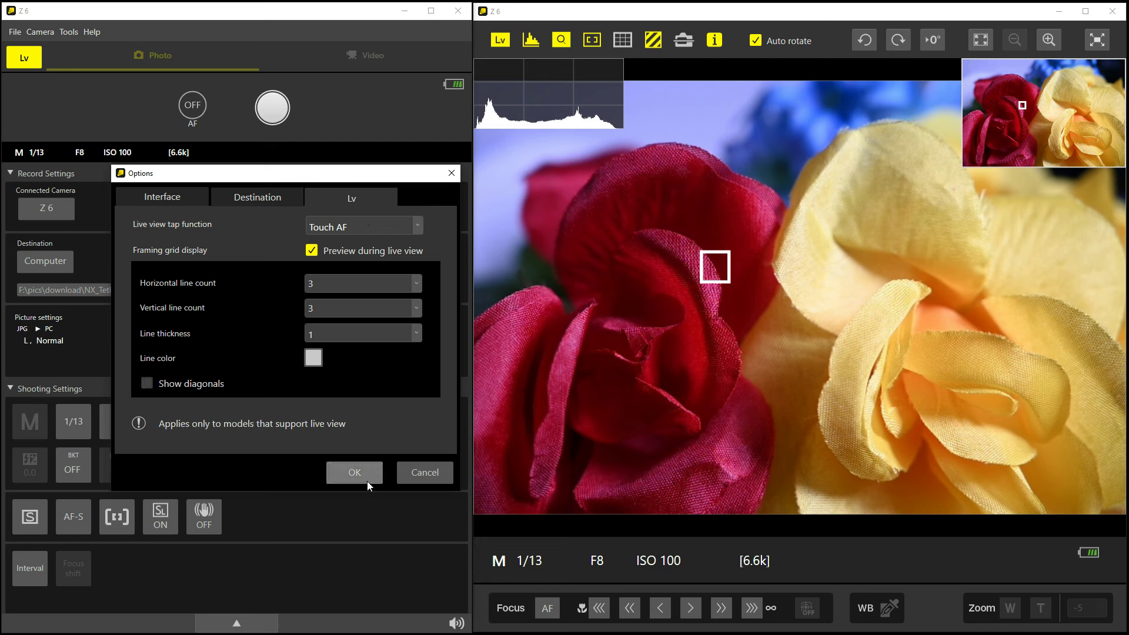
left_click(237, 193)
left_click(158, 199)
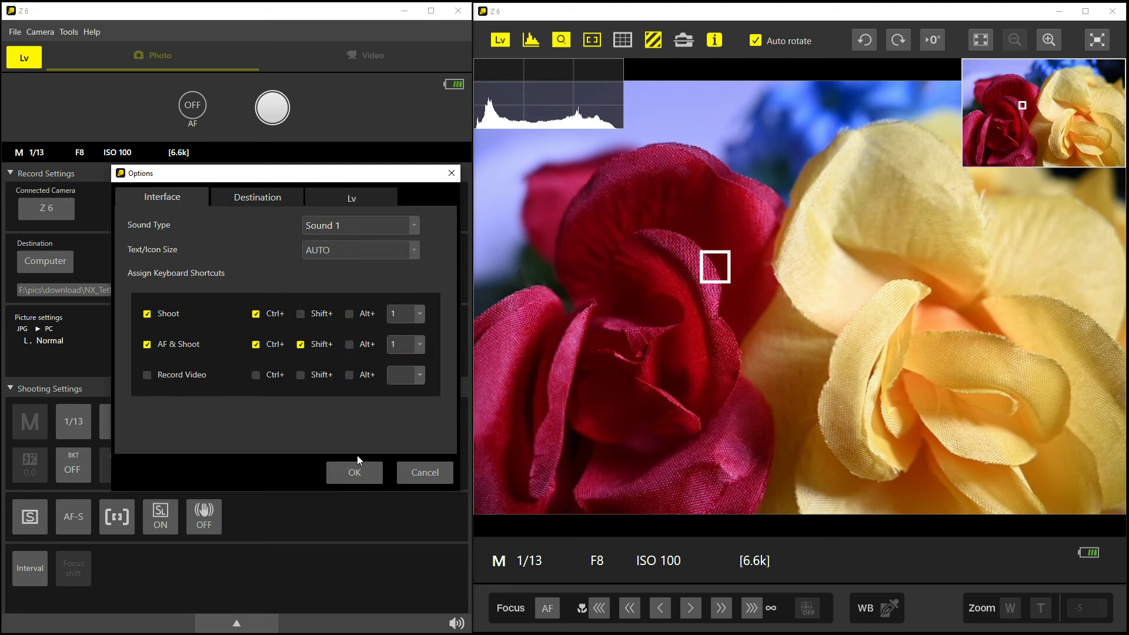
left_click(360, 473)
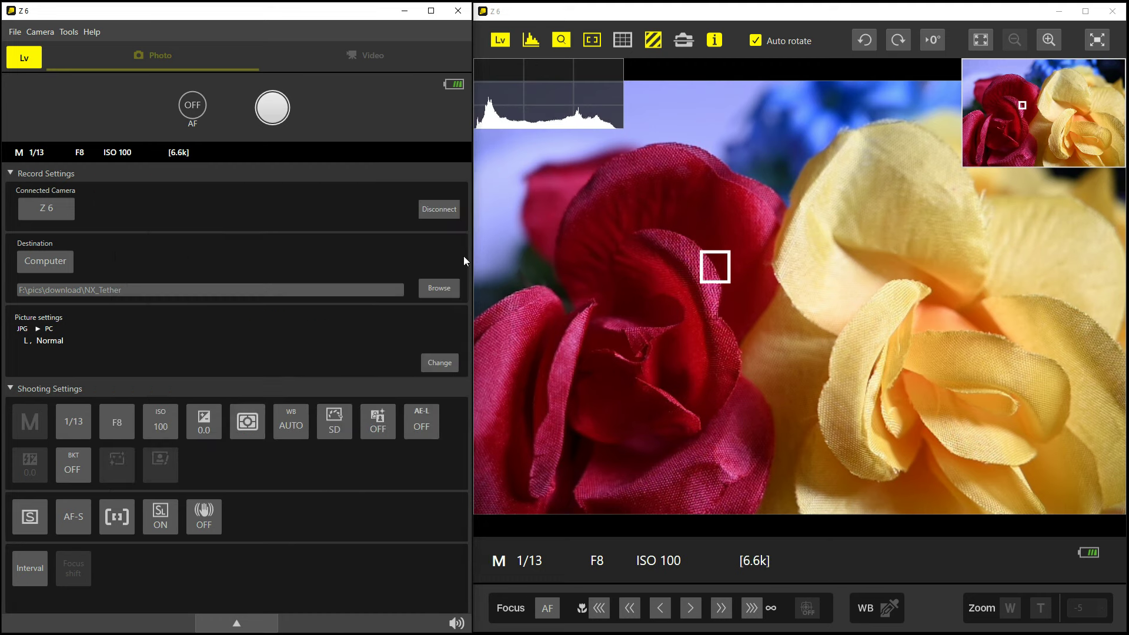
left_click(623, 40)
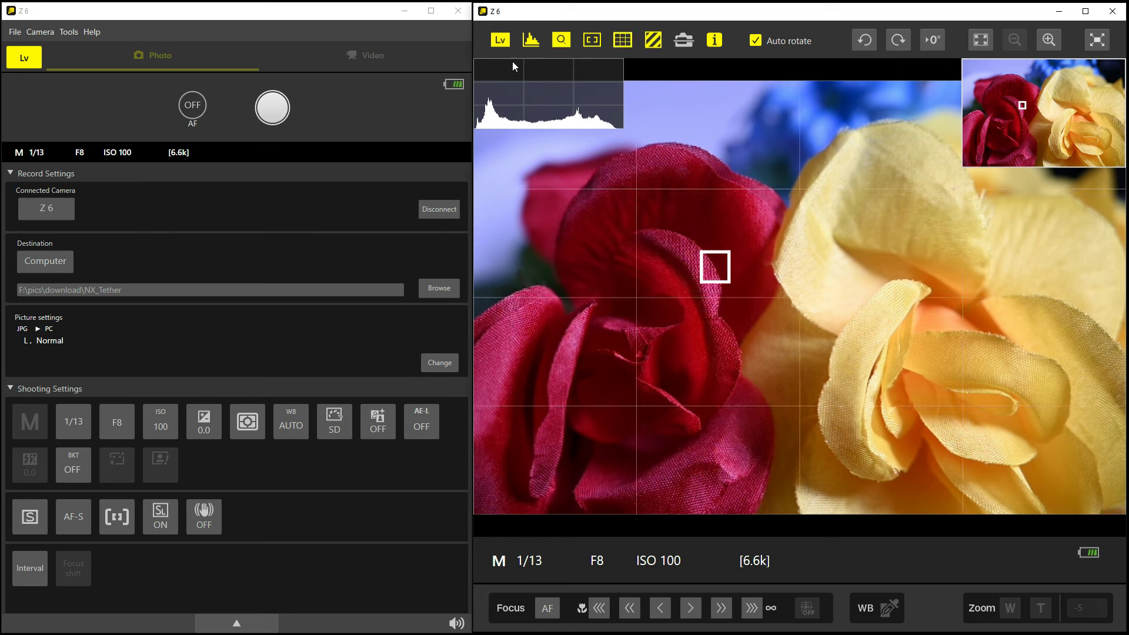
- Take a photo and inspect the transferred picture in Photoshop at 100% around the red petal, closing it to return to the camera controls
left_click(277, 109)
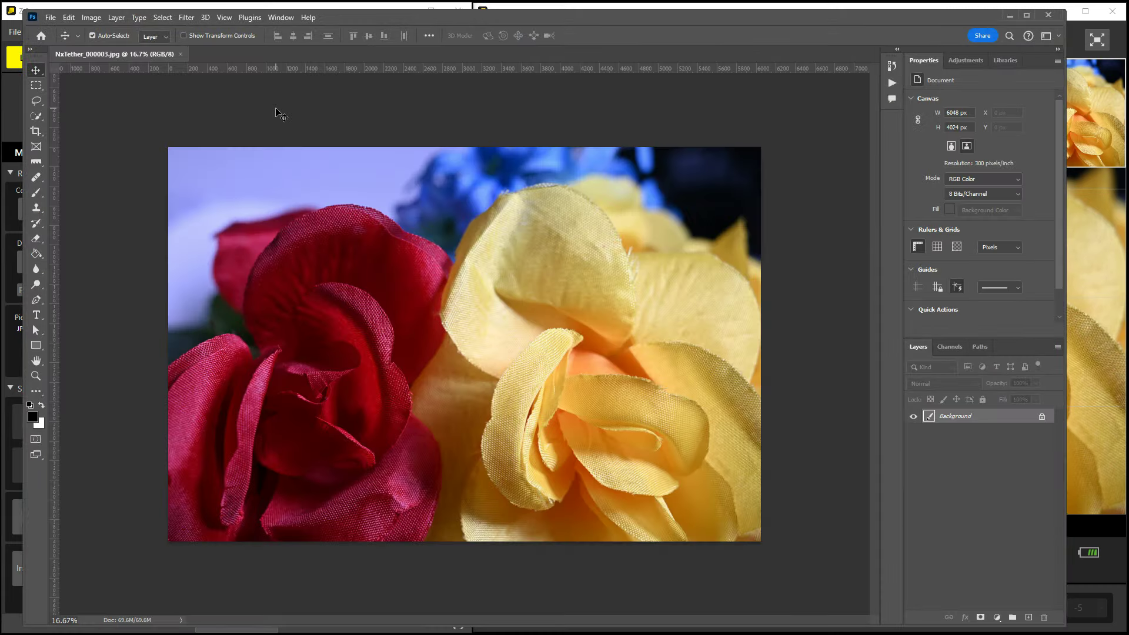
key("ctrl+1")
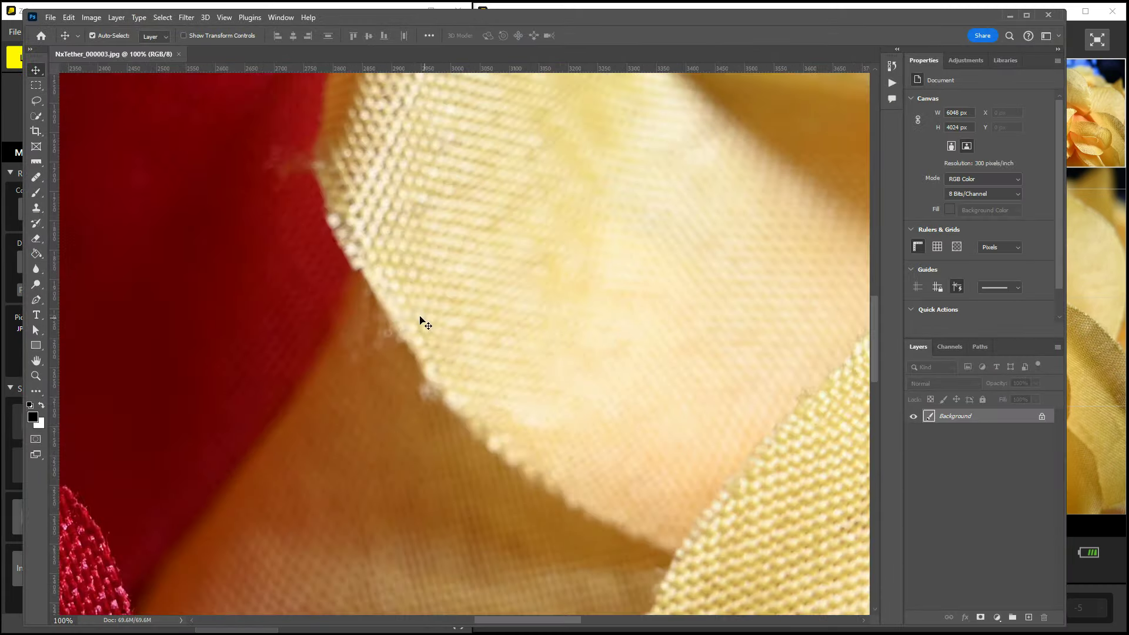
left_click_drag(421, 318, 651, 408)
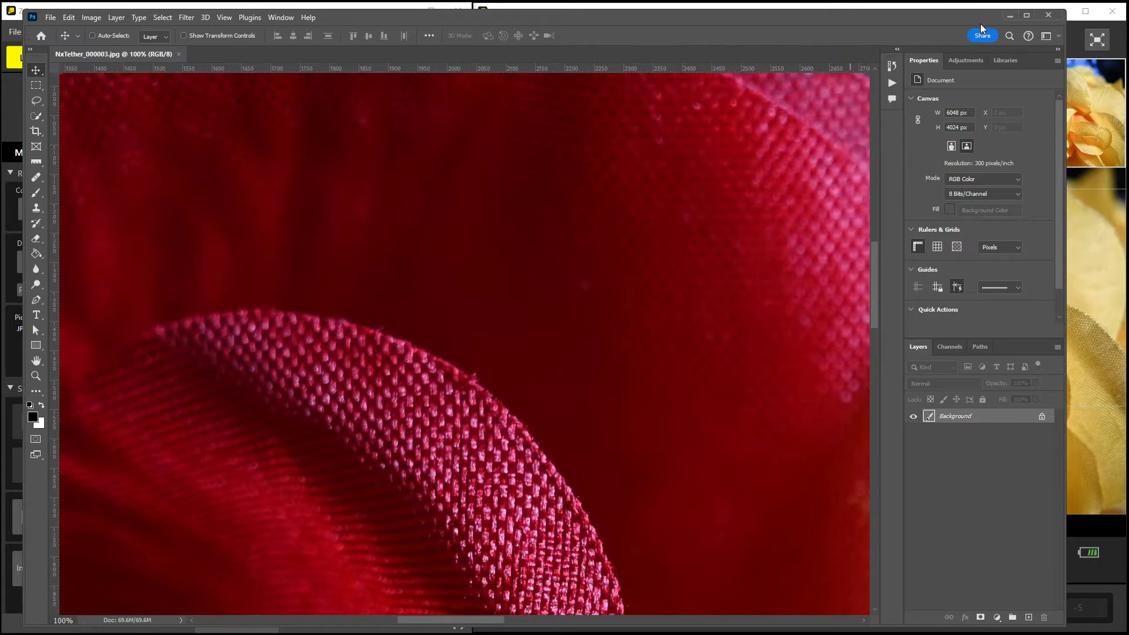
key("ctrl+w")
left_click(1009, 16)
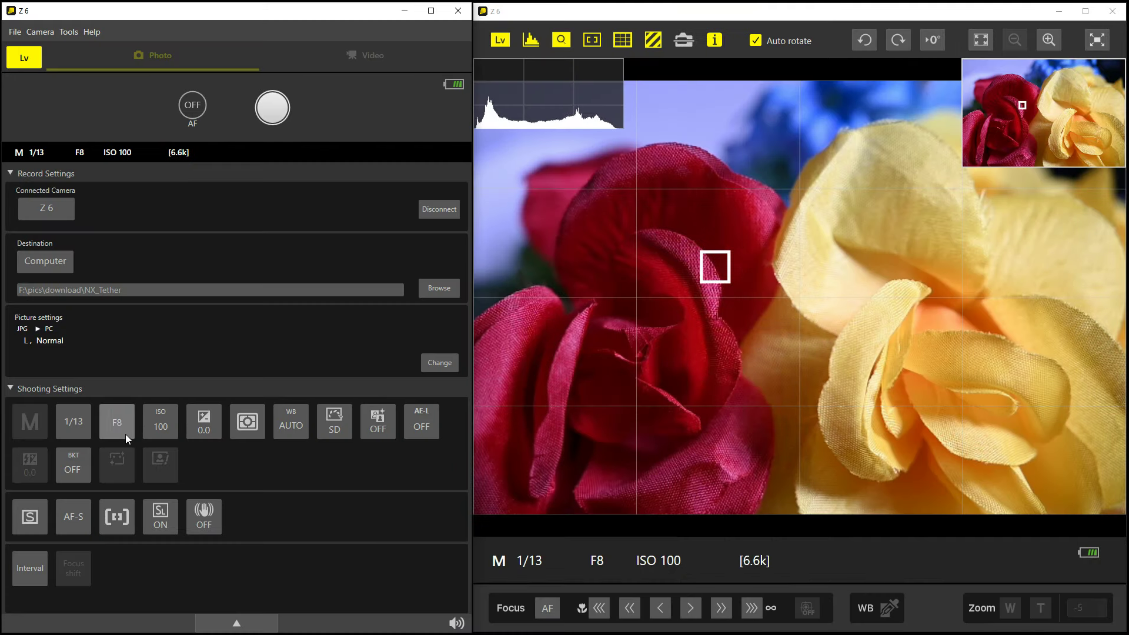
- Set the shutter speed to 1/50
left_click(73, 421)
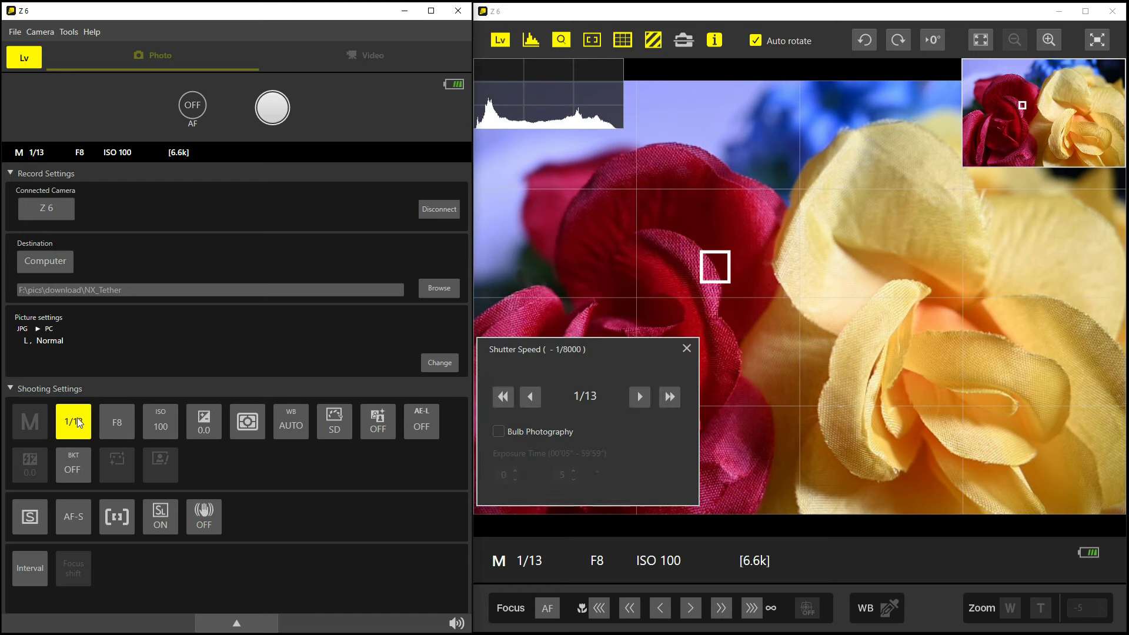
left_click(669, 397)
left_click(668, 397)
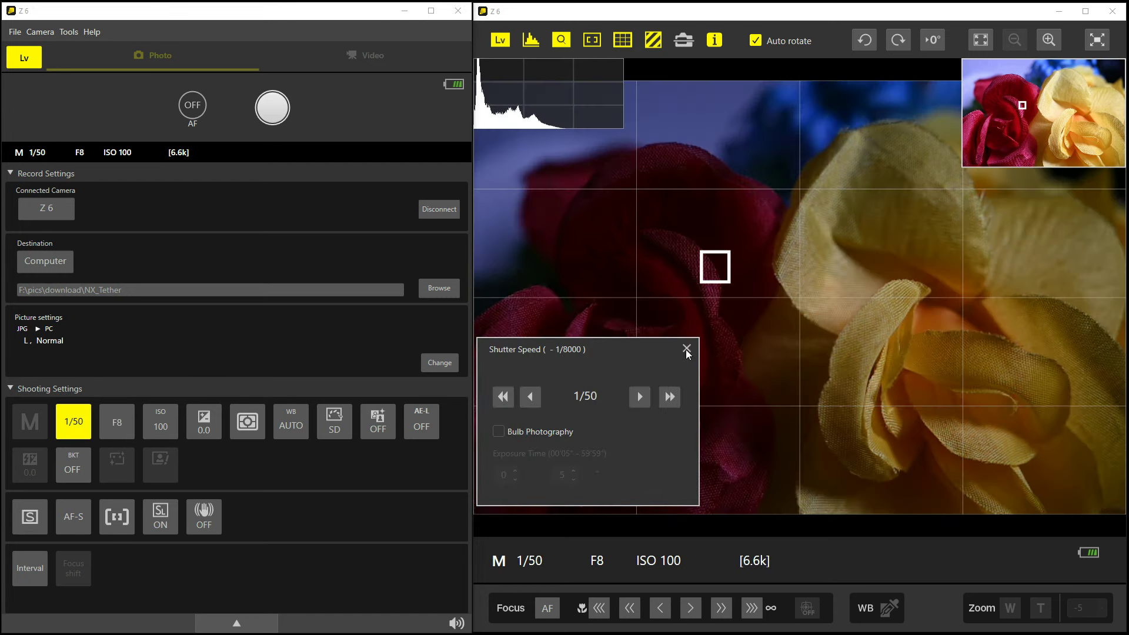
- Take a photo at the current settings, view the transferred picture in Photoshop, and close Photoshop to return to the camera controls
left_click(686, 349)
left_click(274, 113)
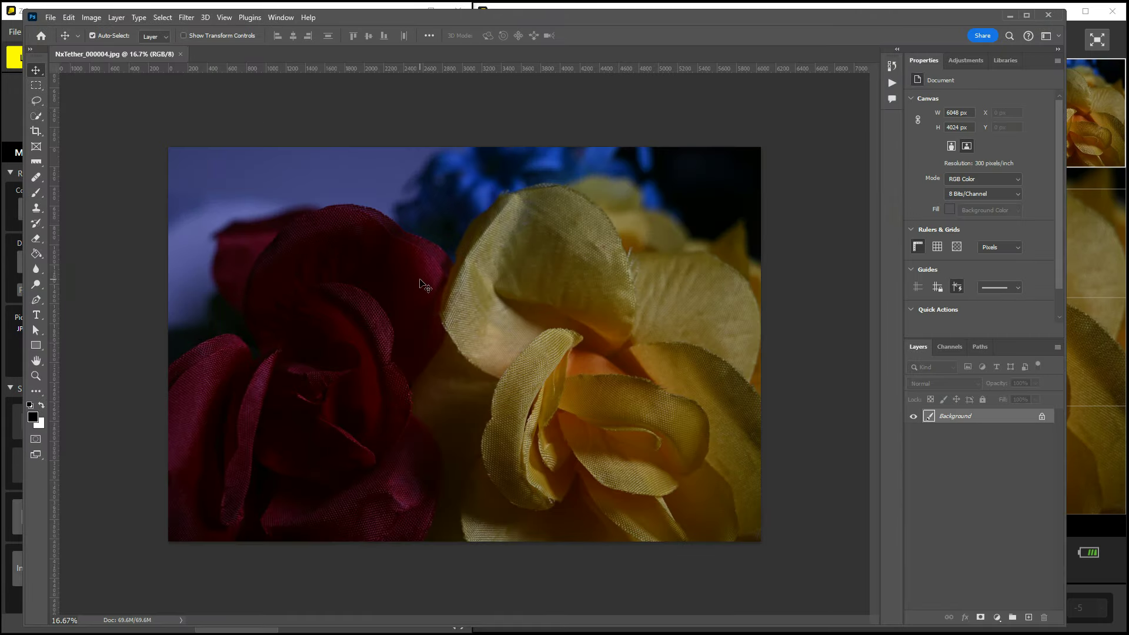
left_click(1048, 14)
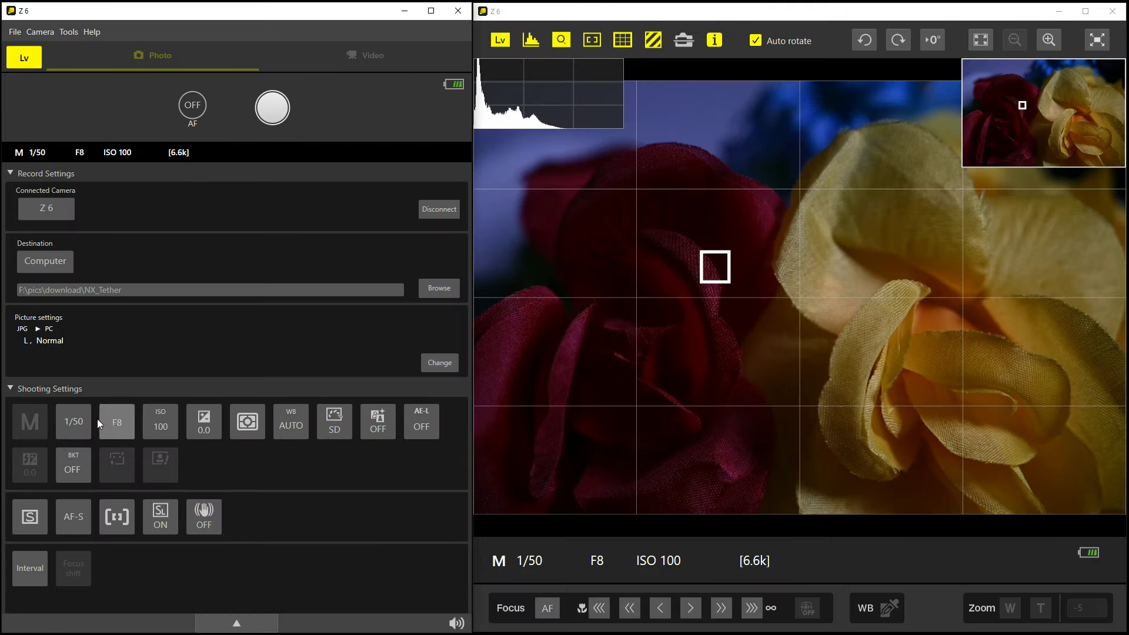
- Set the shutter speed to 1/13
left_click(80, 422)
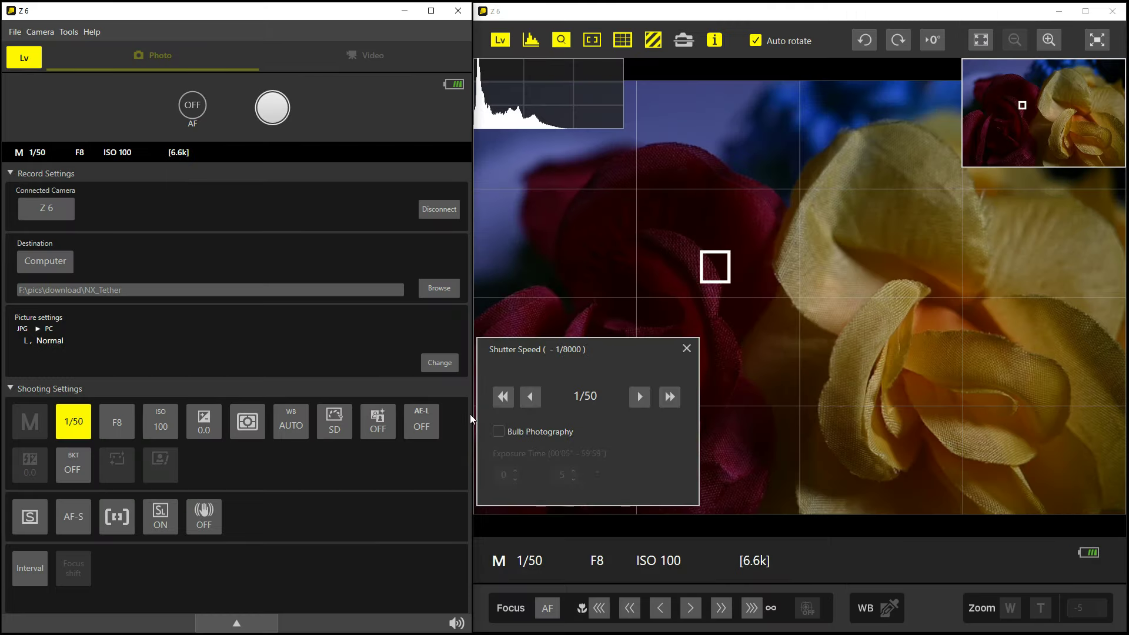
left_click(505, 396)
left_click(505, 396)
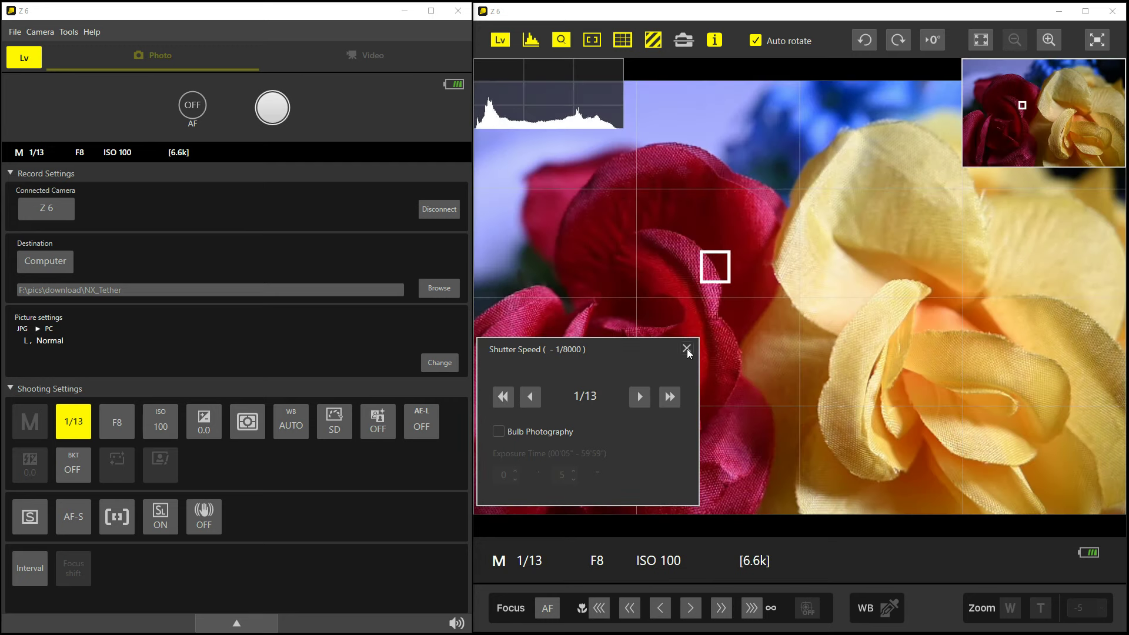
left_click(687, 348)
- Turn on Keep Shooting Until Canceled for interval timer shooting and start the interval series
left_click(33, 570)
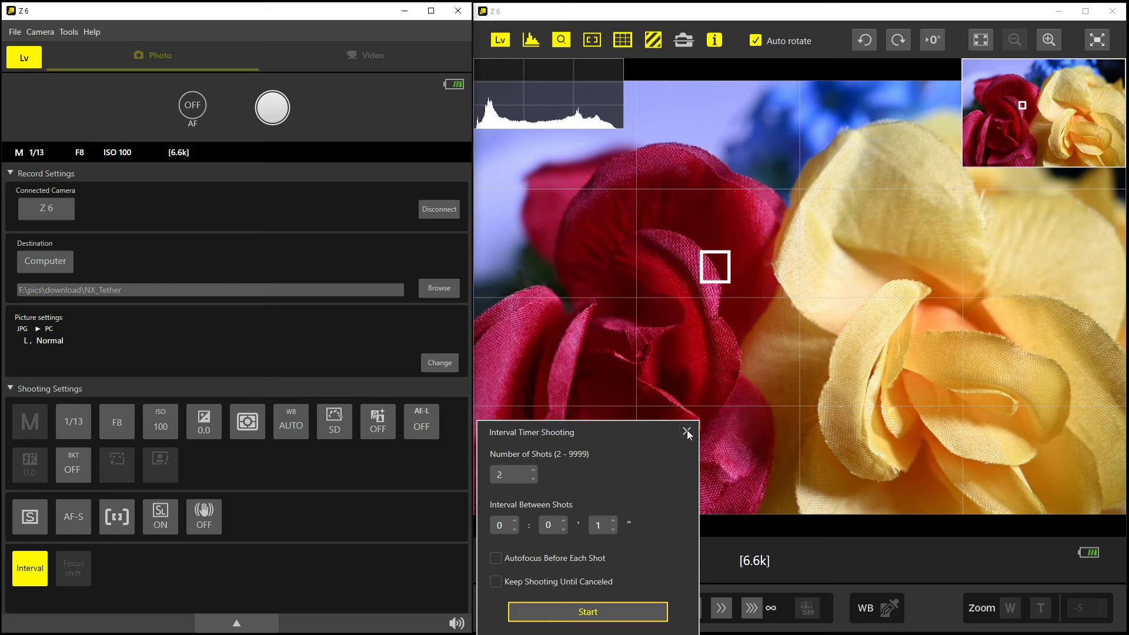
left_click(497, 583)
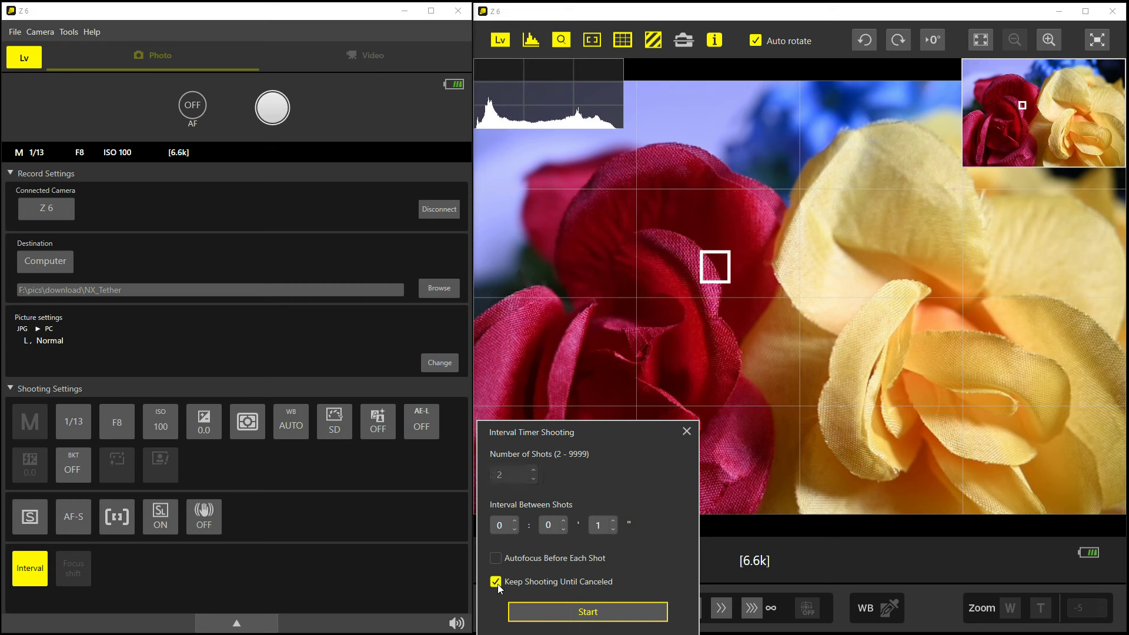
left_click(588, 612)
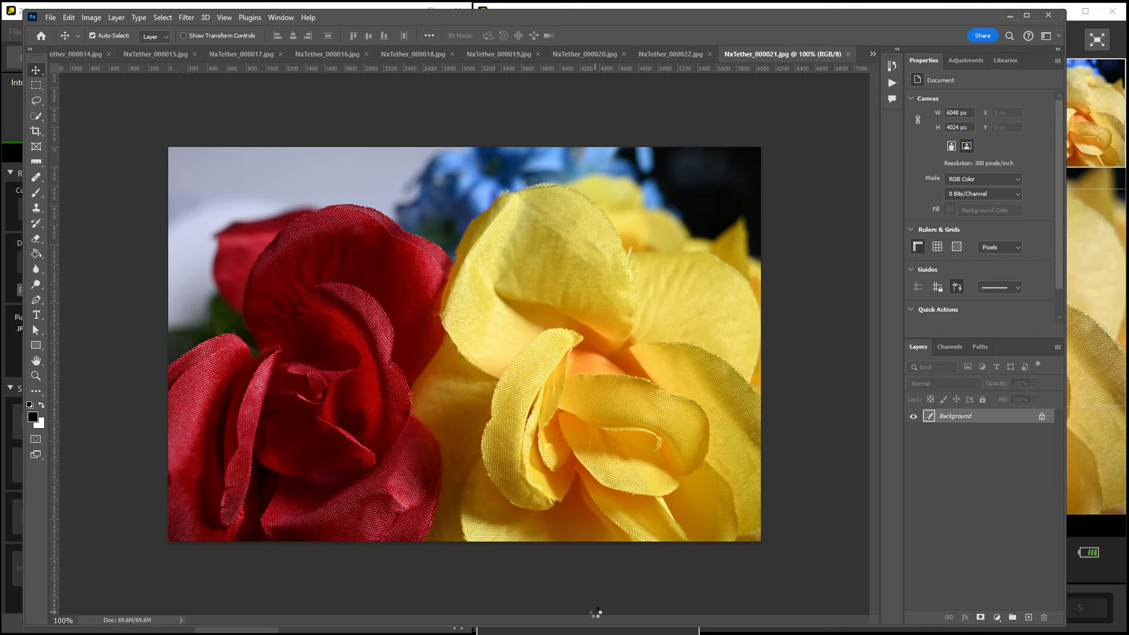
- Return from Photoshop to stop the running interval series, minimize Photoshop, and close the interval timer settings
key("alt+Tab")
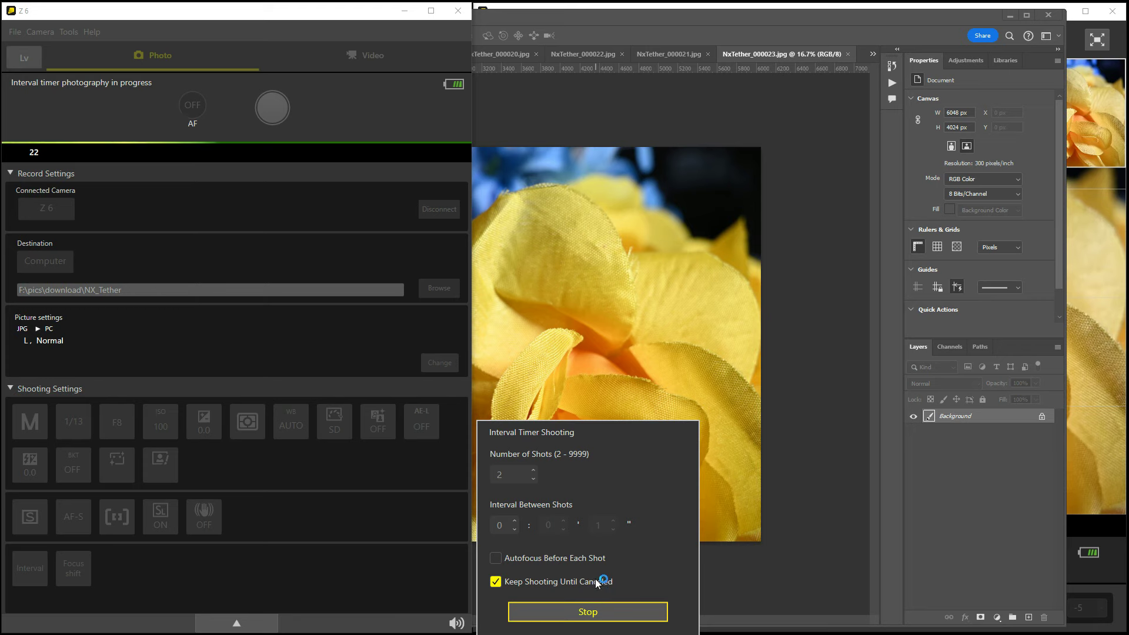
left_click(588, 612)
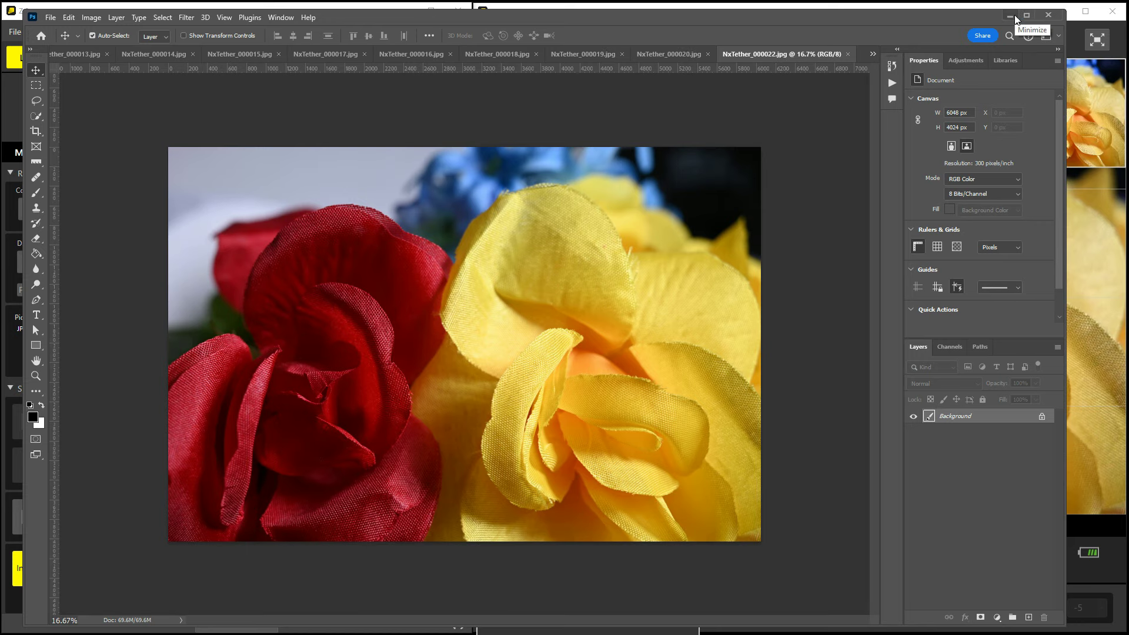
left_click(1012, 17)
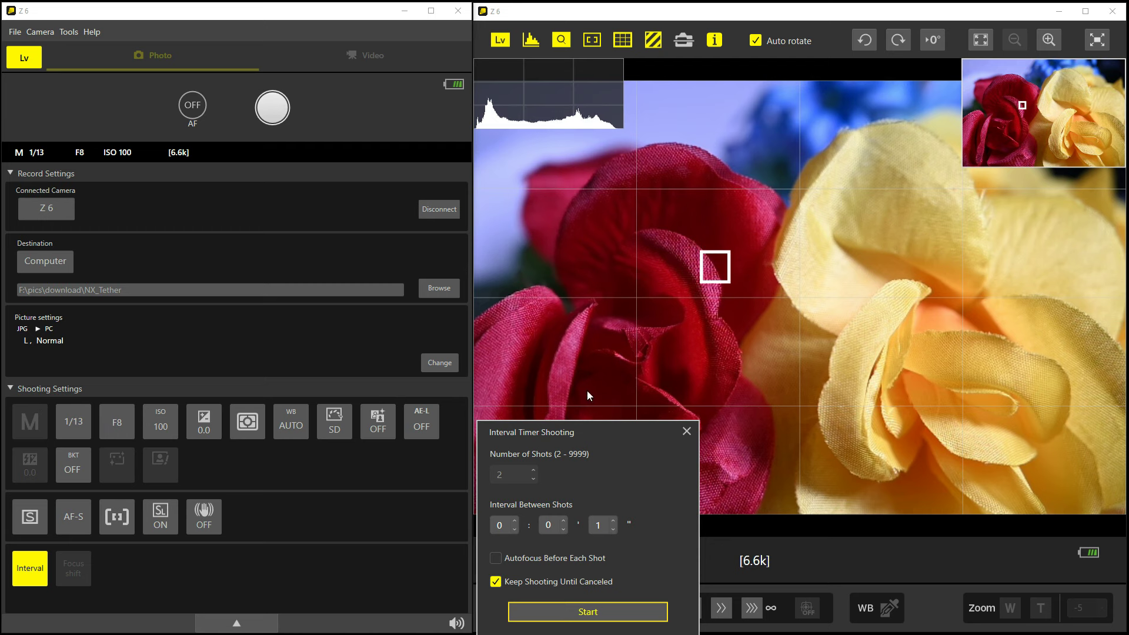
left_click(687, 431)
- Review the Interface, Destination and Lv options without changing them, and check the available recording destinations, keeping Computer
left_click(69, 33)
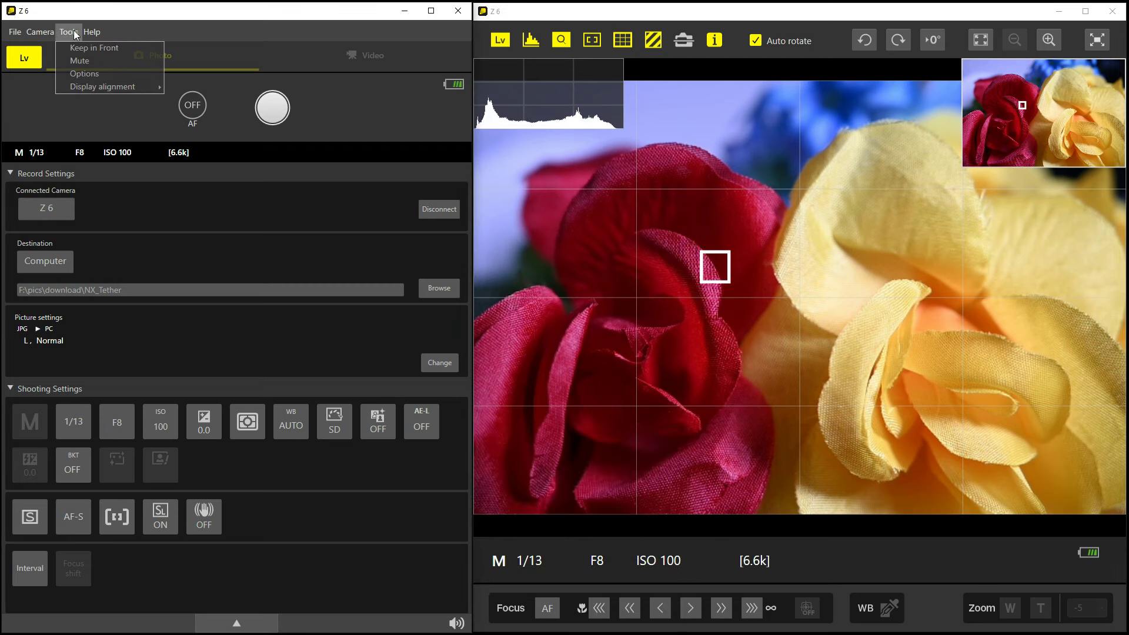
mouse_move(48, 35)
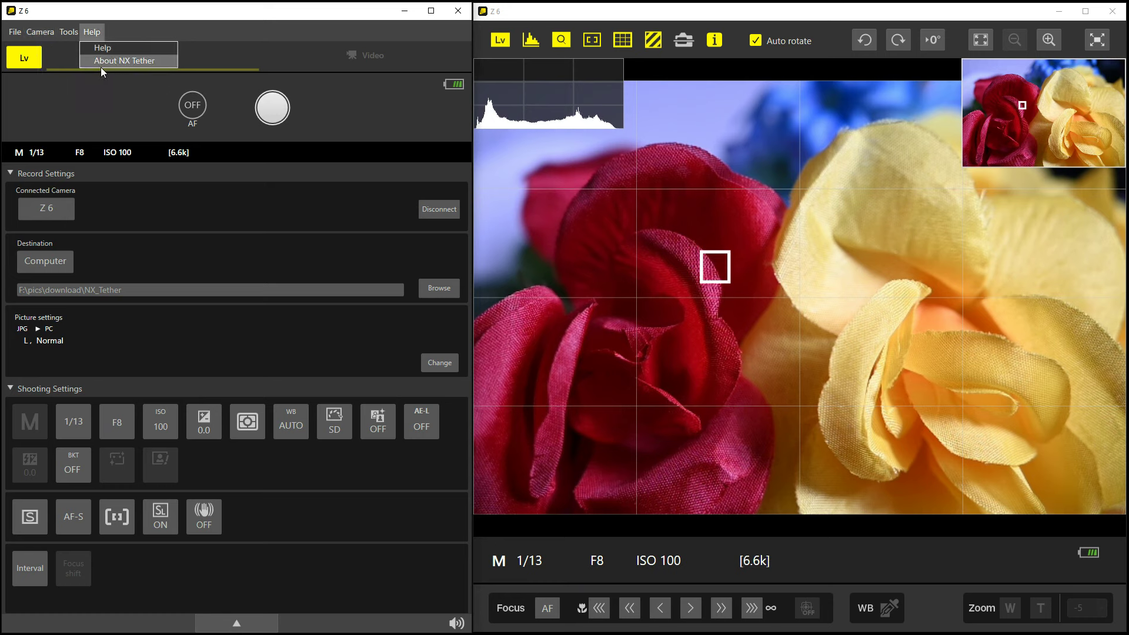
left_click(88, 72)
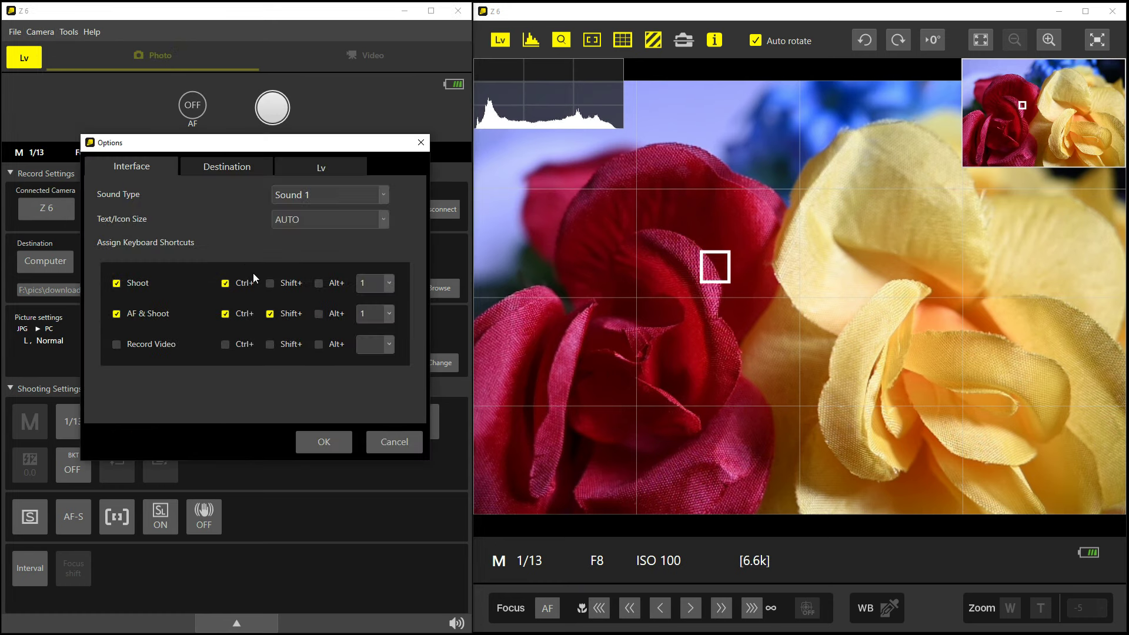
left_click(235, 170)
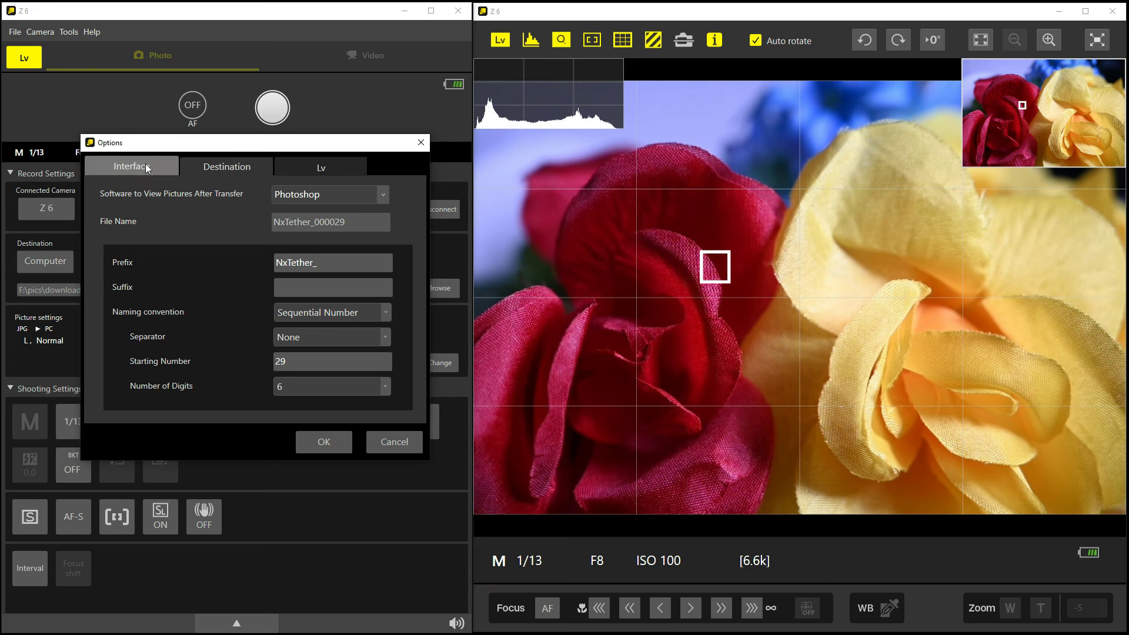
left_click(322, 168)
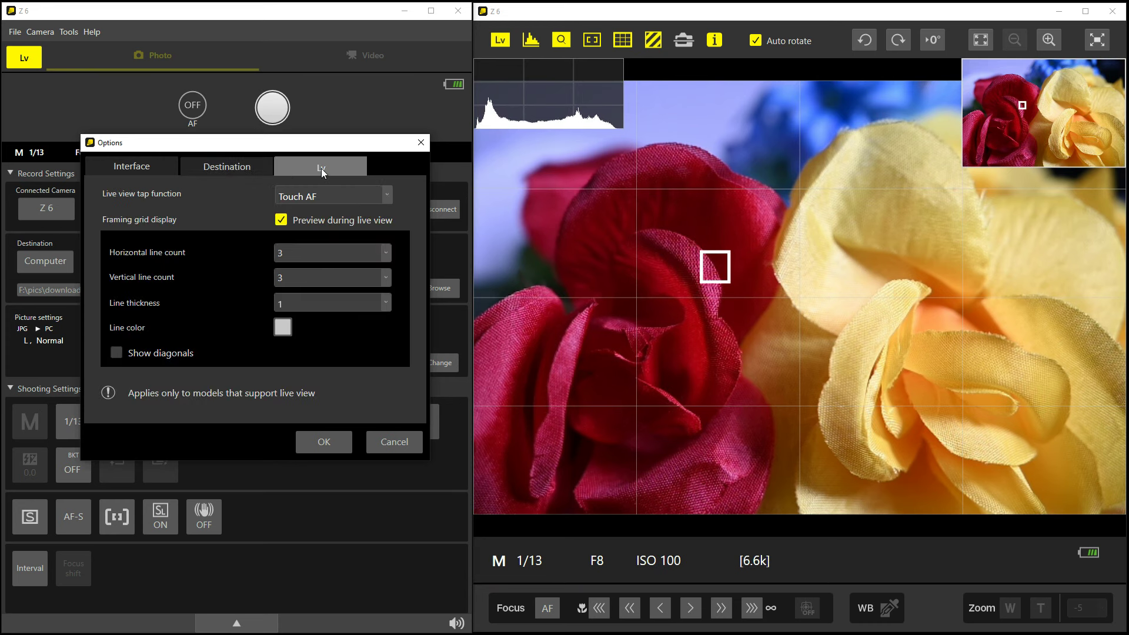
left_click(152, 165)
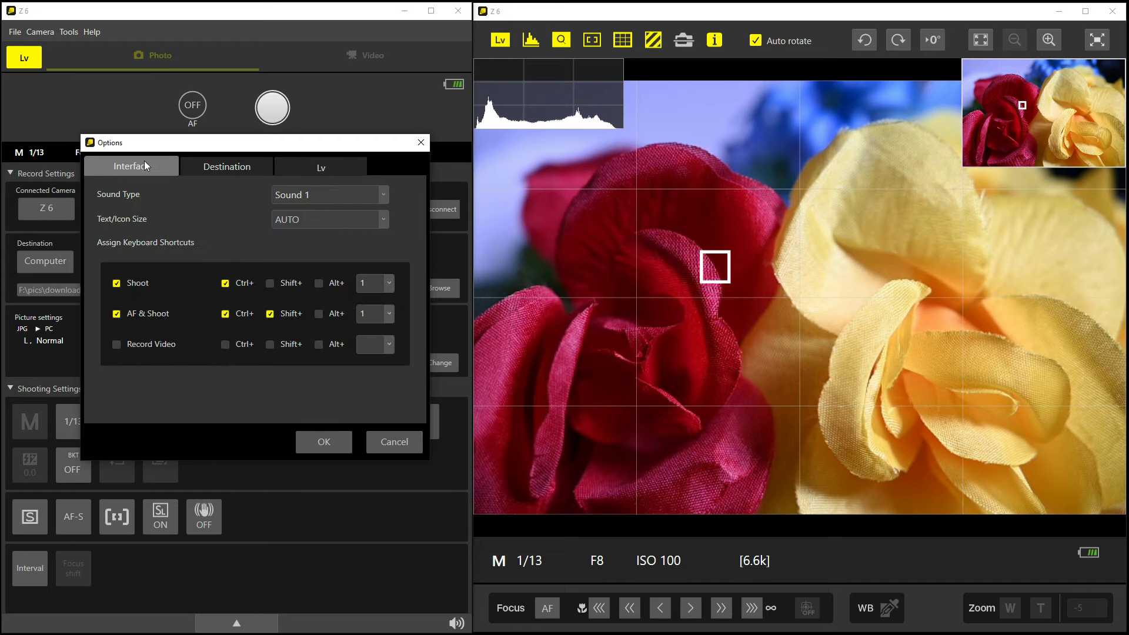
left_click(405, 438)
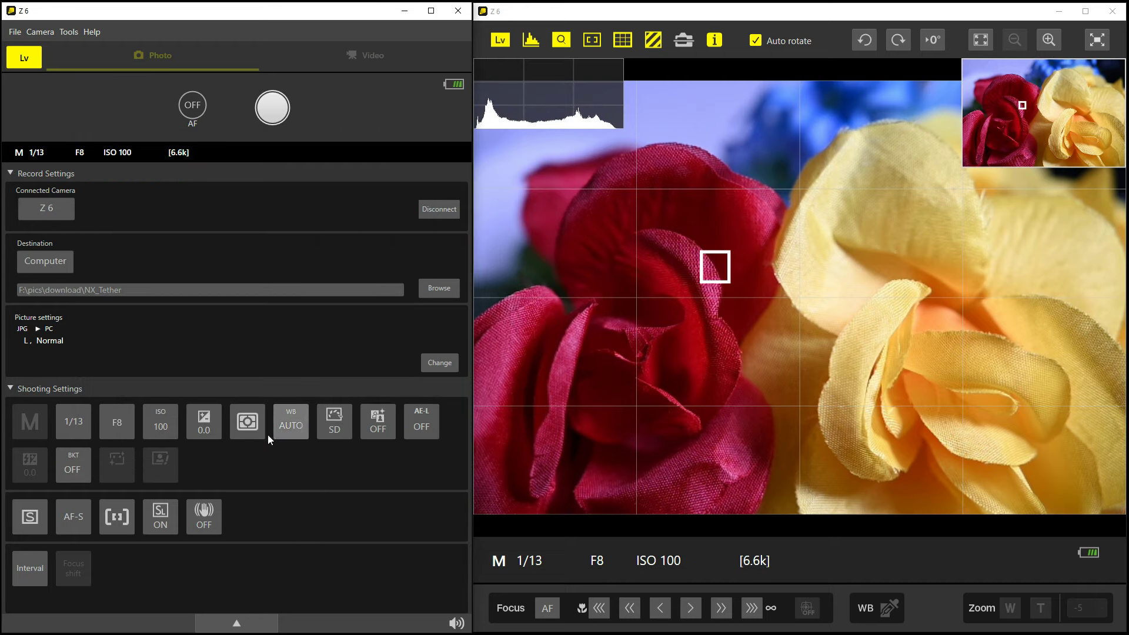
left_click(65, 259)
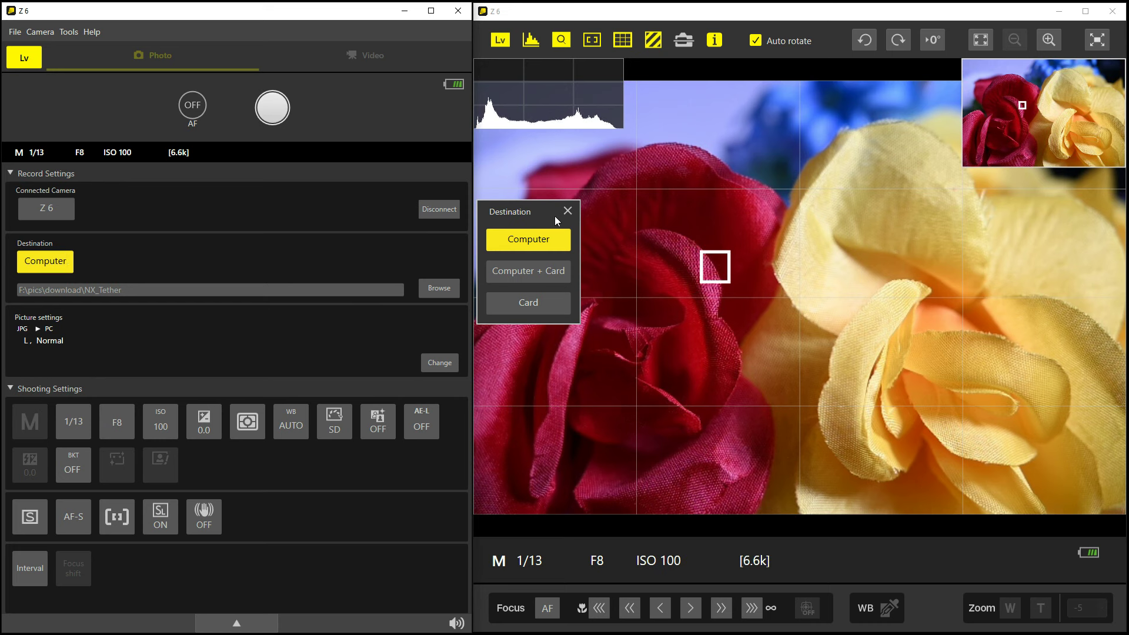
left_click(571, 212)
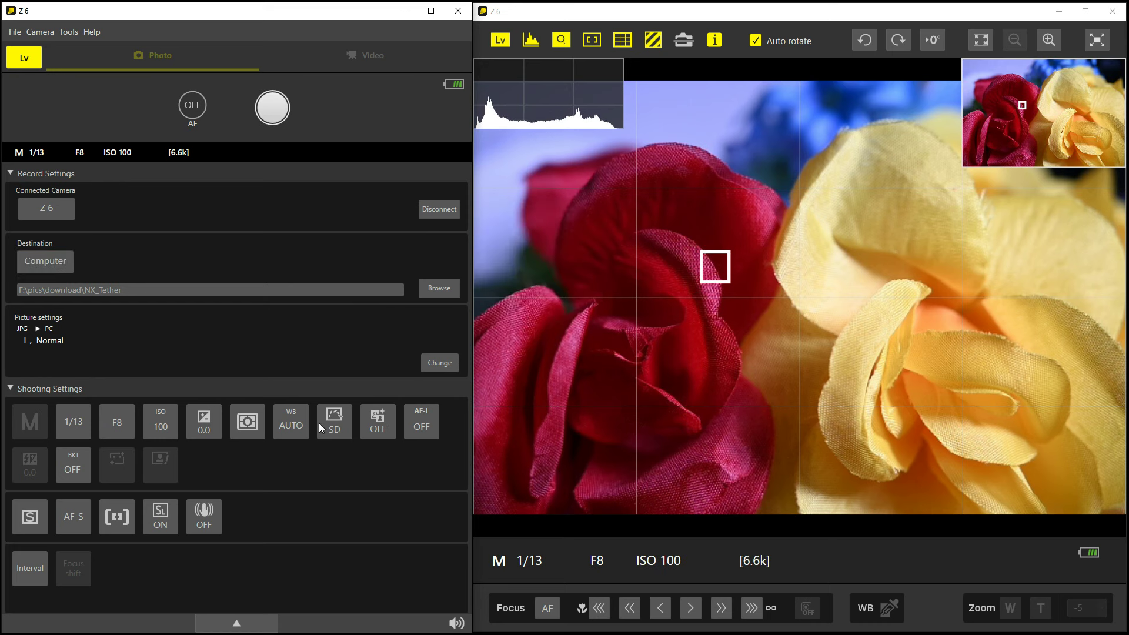
- Set the image quality in the photo picture settings to RAW
left_click(438, 363)
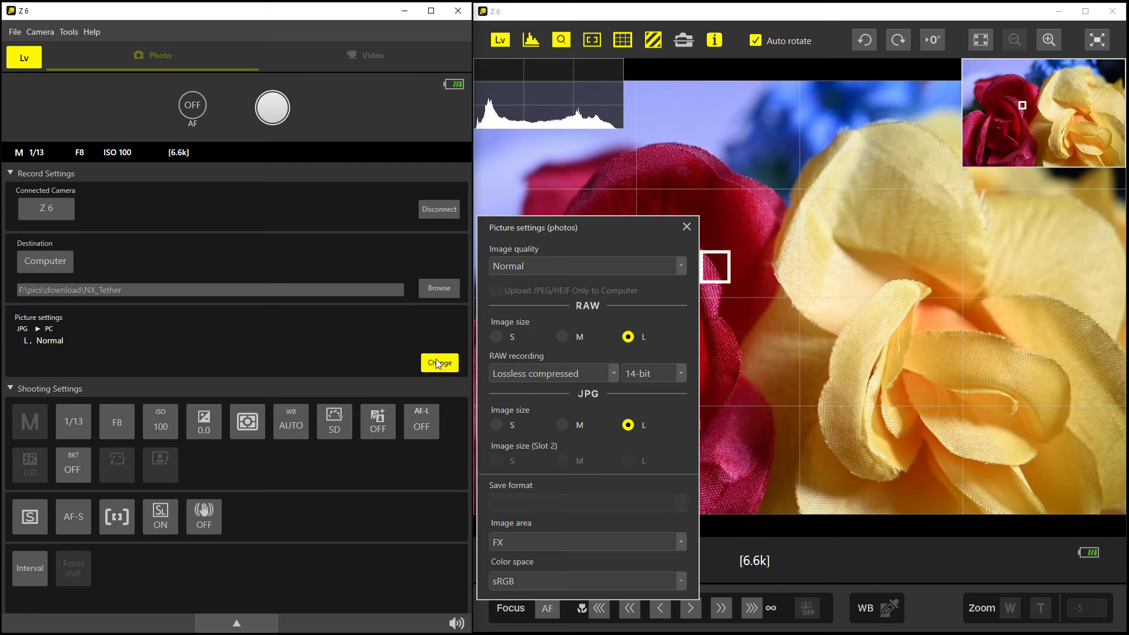
left_click(609, 265)
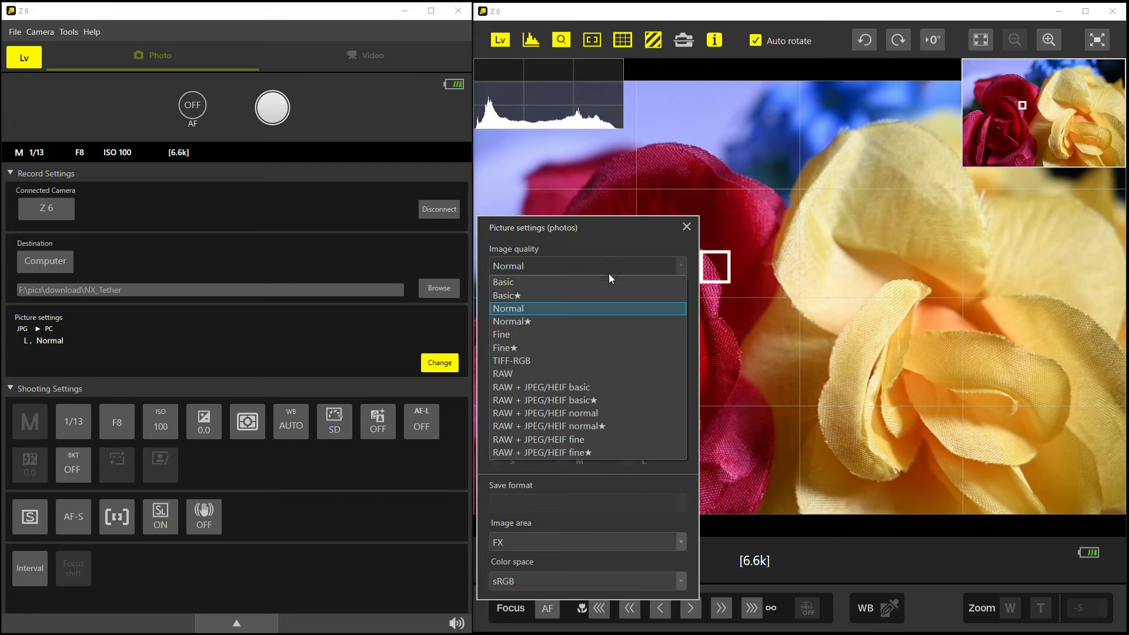
left_click(589, 373)
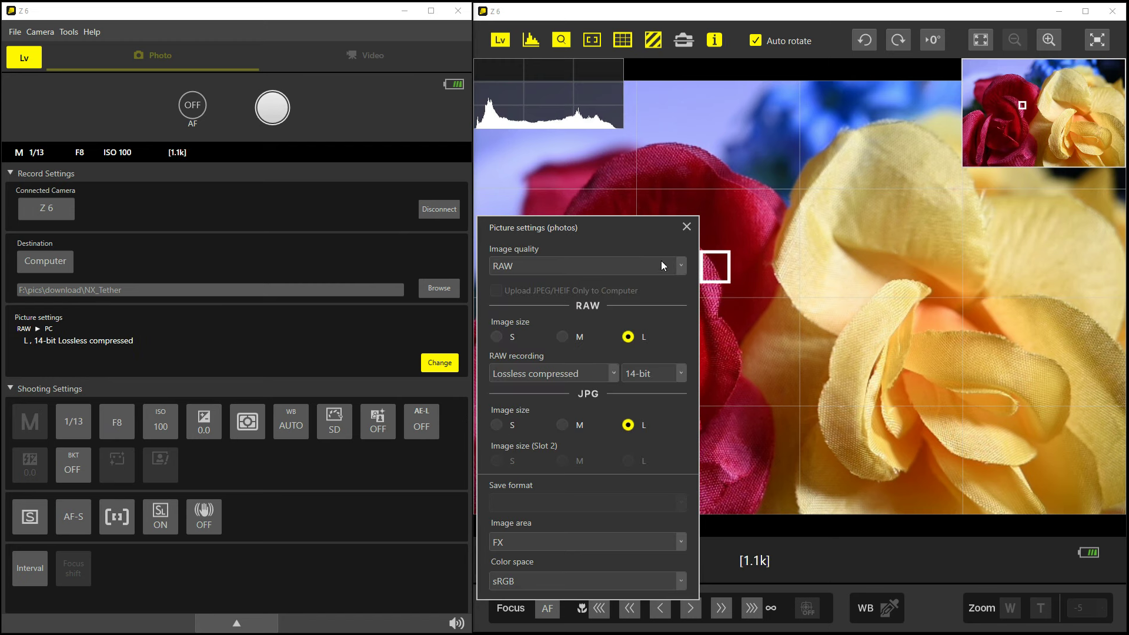
left_click(685, 229)
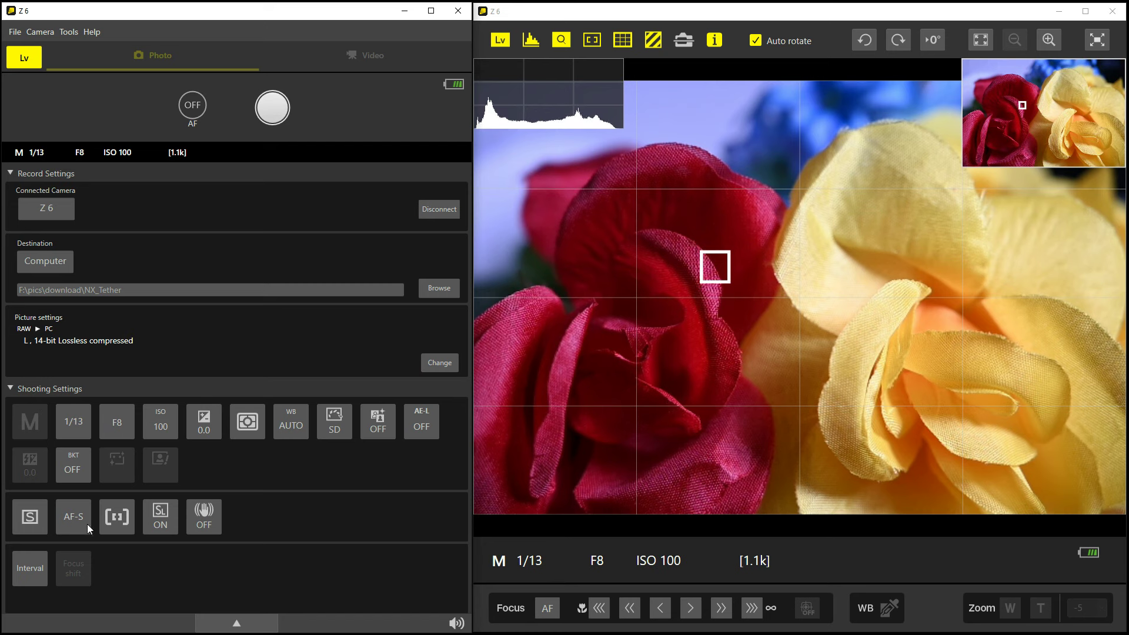
- Set the photo shutter speed to 1/20
left_click(74, 429)
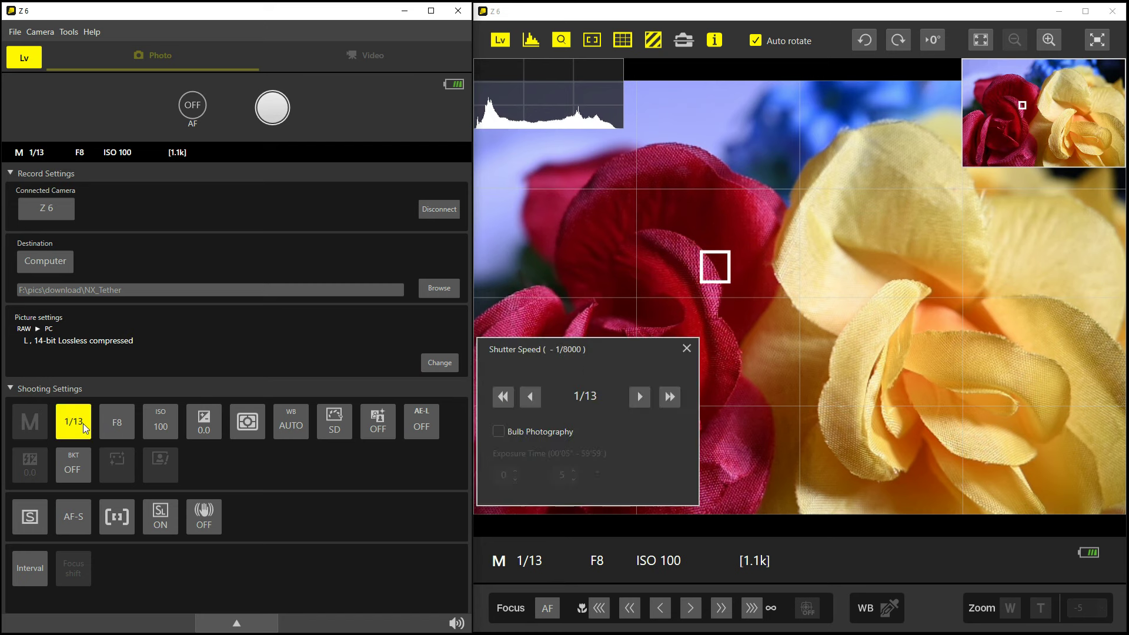
left_click(640, 396)
left_click(640, 396)
left_click(686, 349)
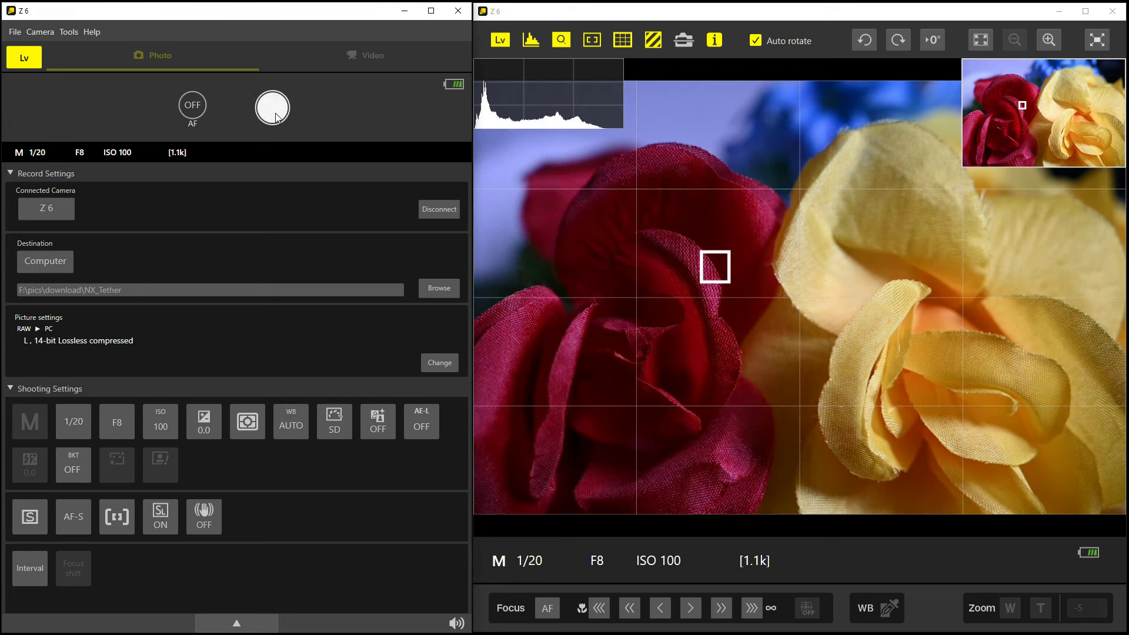
- Use touch autofocus in the live view on the yellow flower, the red petal and finally the blue flower in the background
left_click(838, 283)
left_click(687, 246)
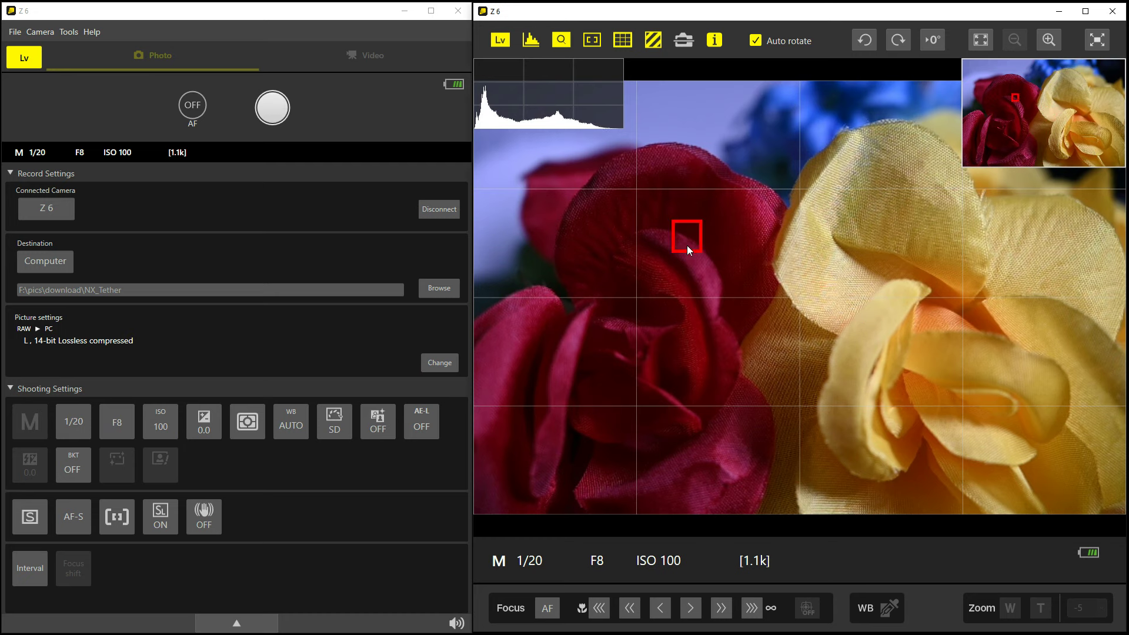
left_click(792, 125)
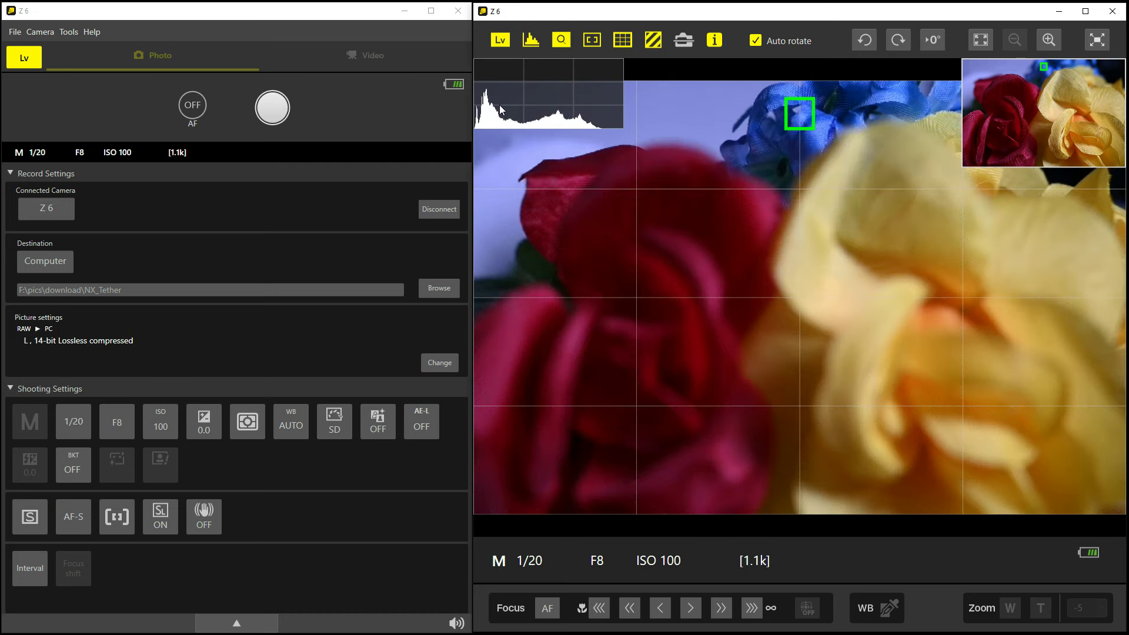
- Take a RAW photo, view it in Camera Raw, cancel the import, and minimize Photoshop
left_click(281, 113)
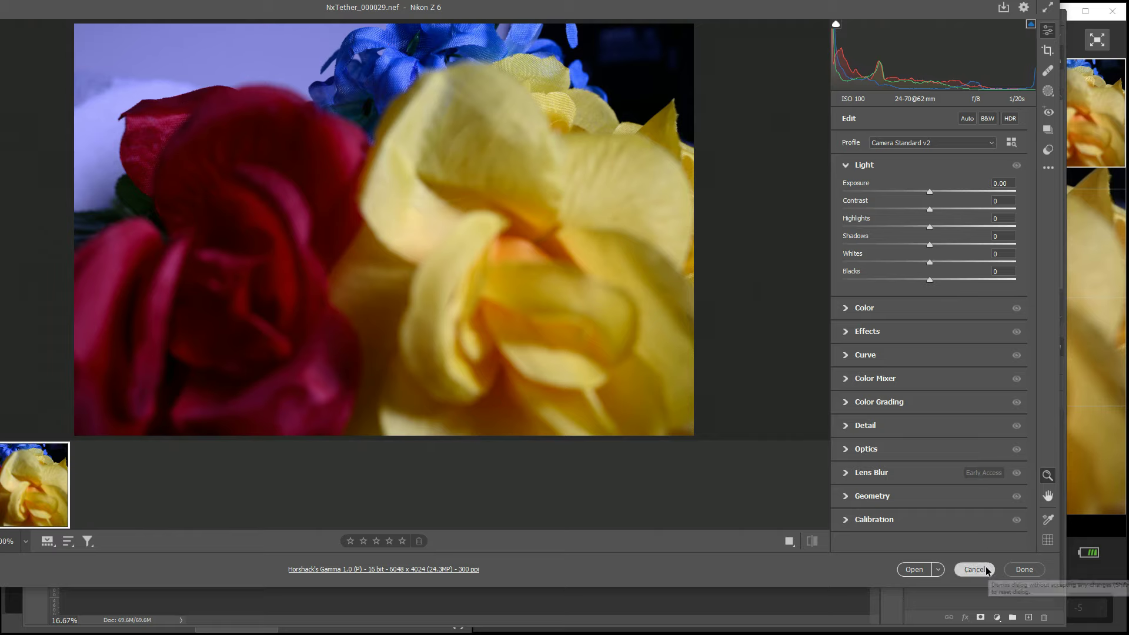
left_click(985, 567)
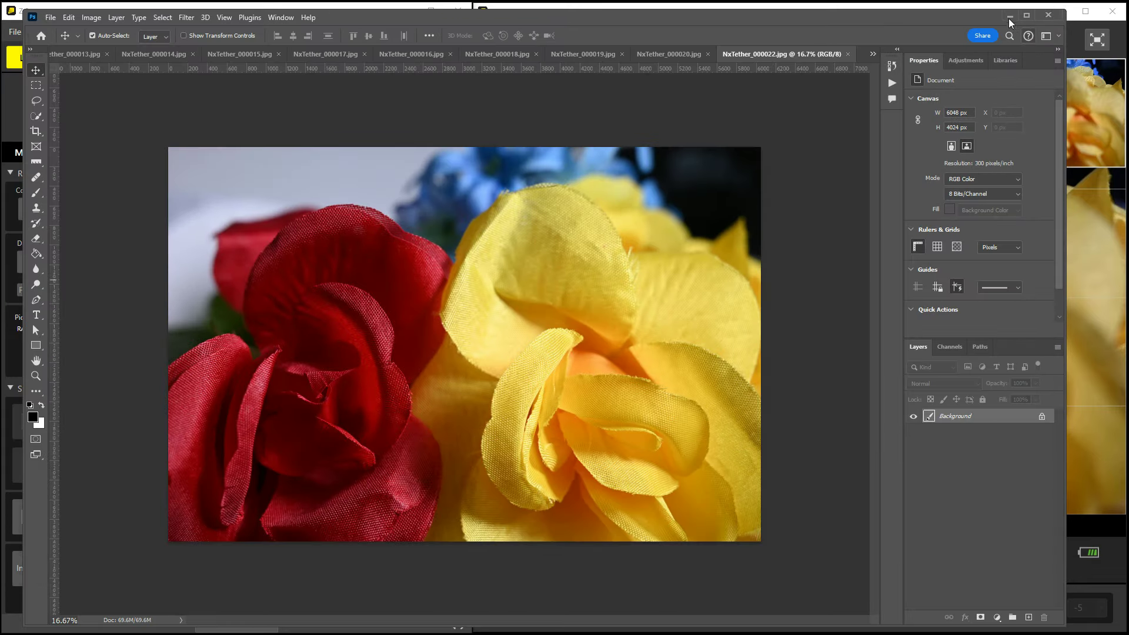
left_click(1009, 16)
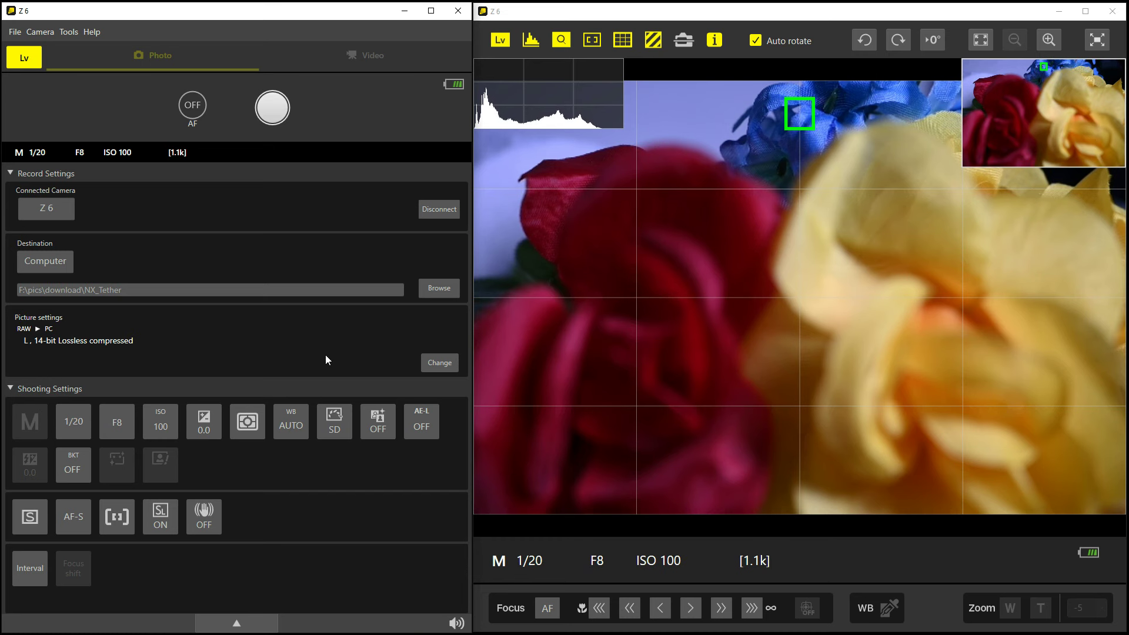
- Collapse the record and shooting settings to the compact view and expand them again
left_click(240, 623)
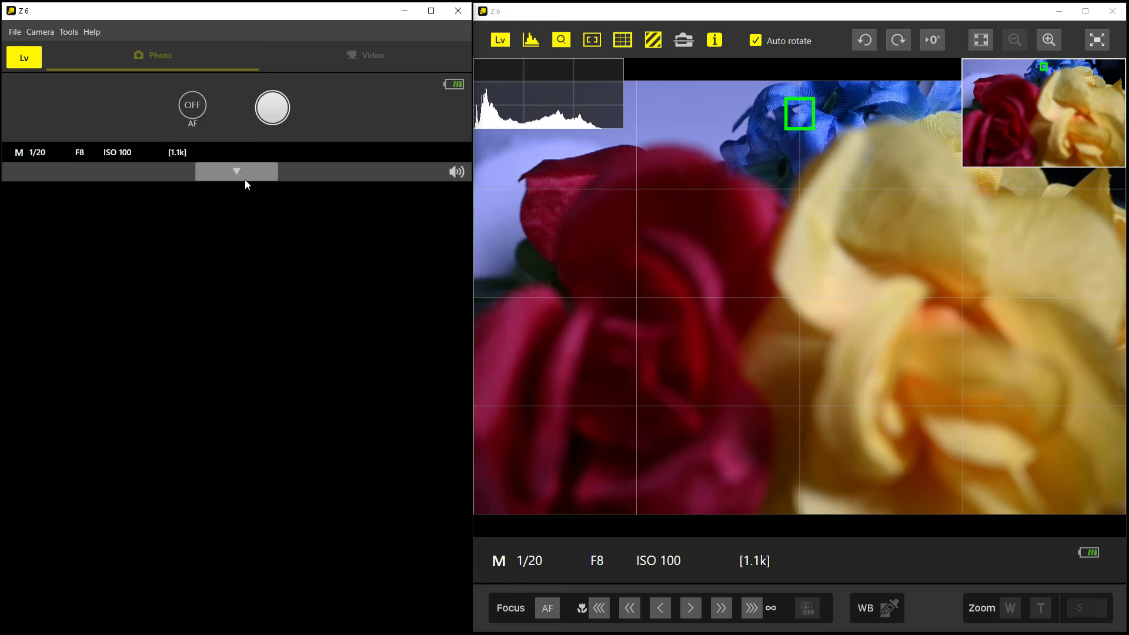
left_click(246, 185)
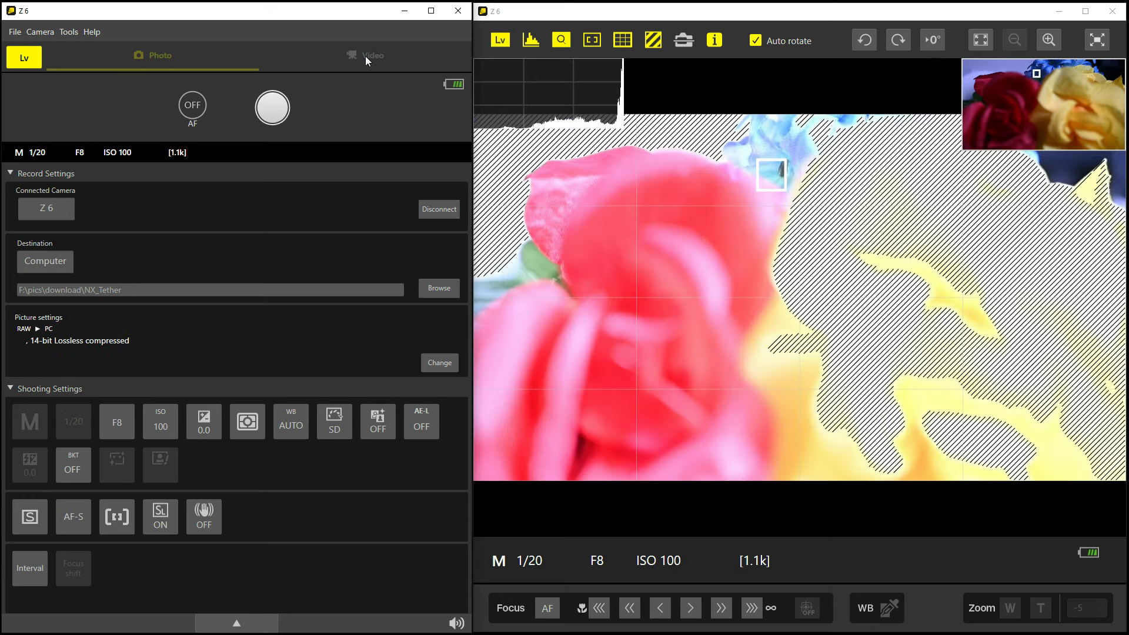
- Switch the camera controls to video mode and set the video shutter speed to 1/60
left_click(365, 55)
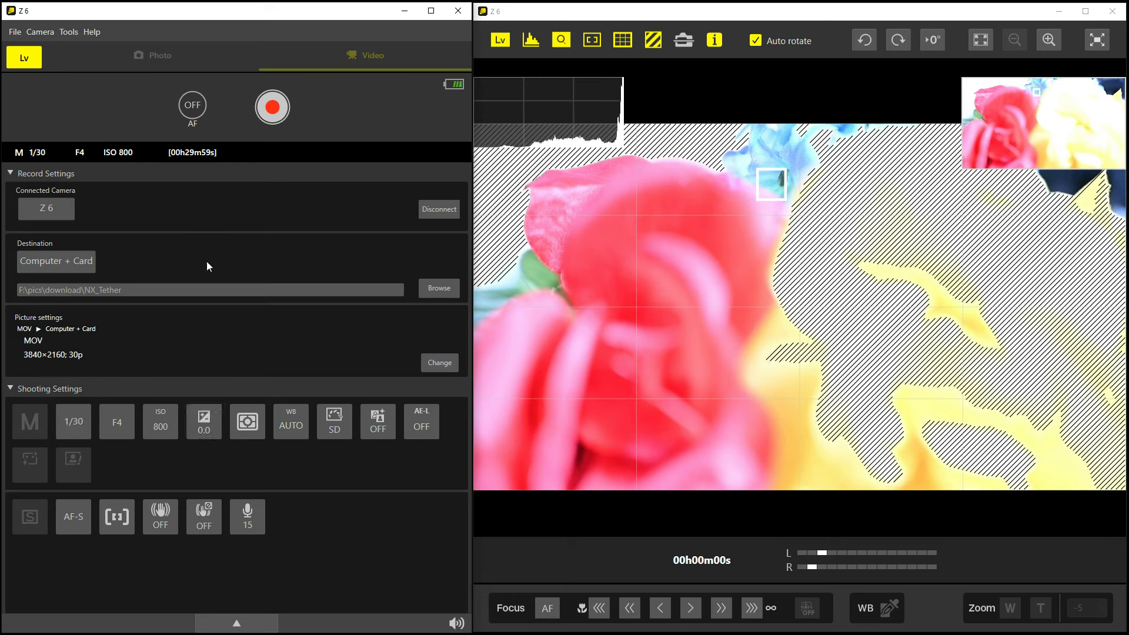
left_click(74, 421)
left_click(640, 397)
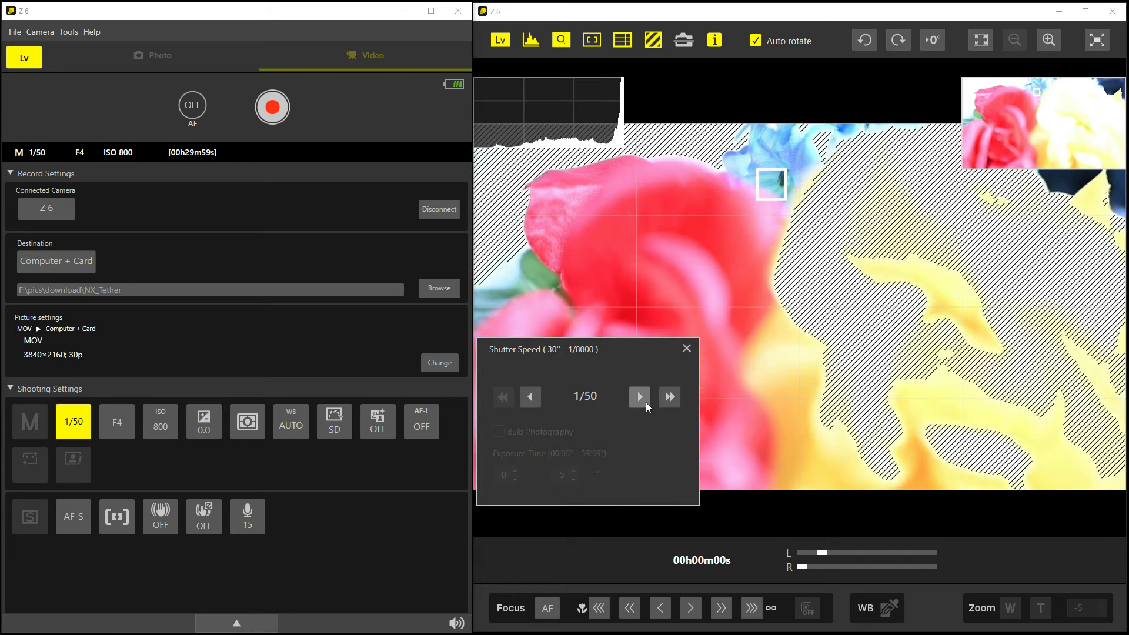
left_click(640, 397)
left_click(640, 397)
left_click(686, 349)
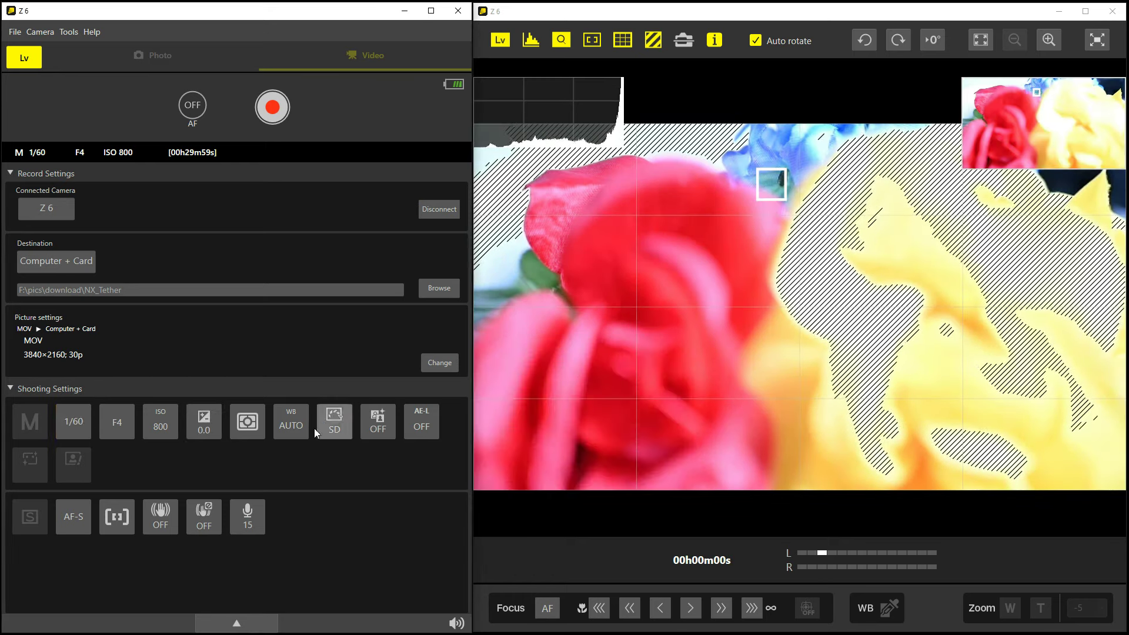
- Set the video aperture to F8
left_click(106, 427)
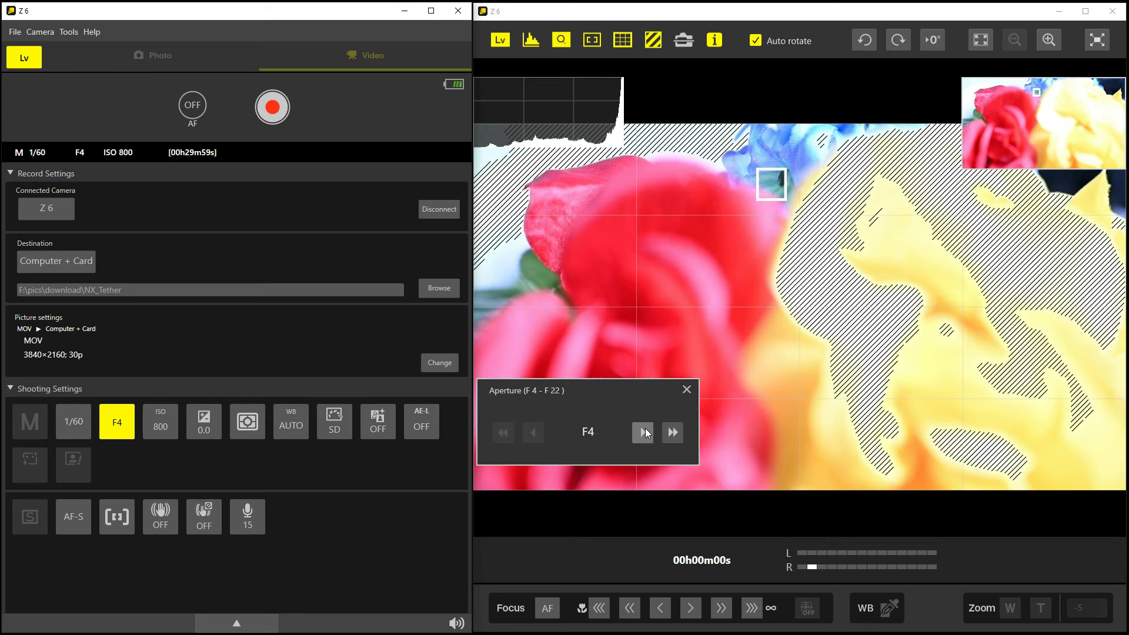
left_click(669, 433)
left_click(669, 434)
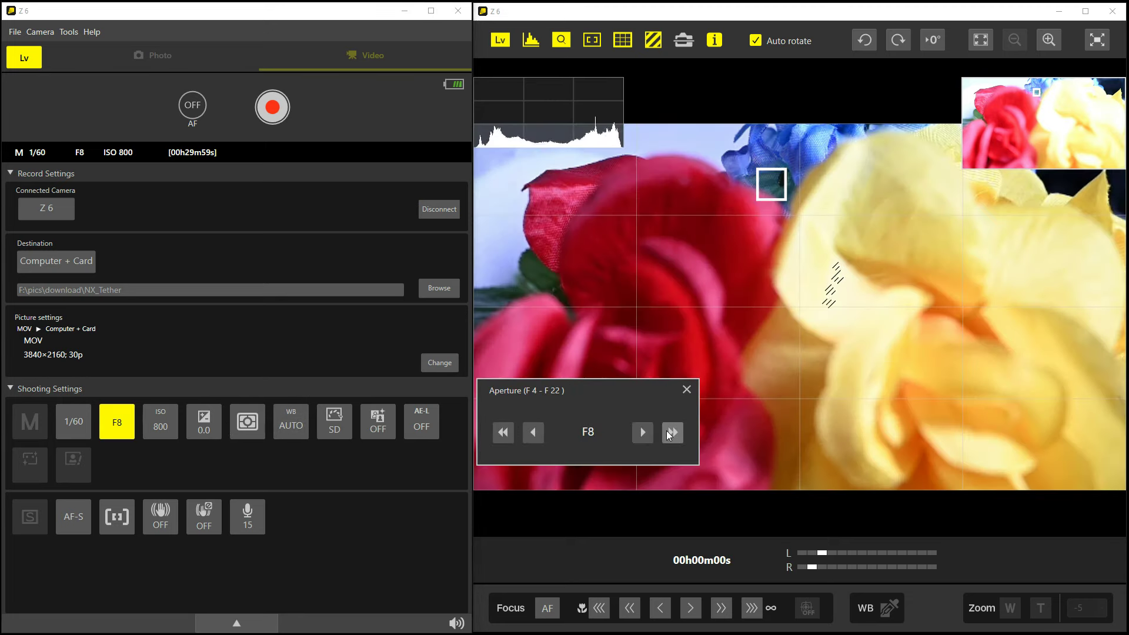
left_click(686, 389)
- Use touch autofocus in the live view on the red rose's centre, the blue background flower and the red rose's outer petal
left_click(672, 305)
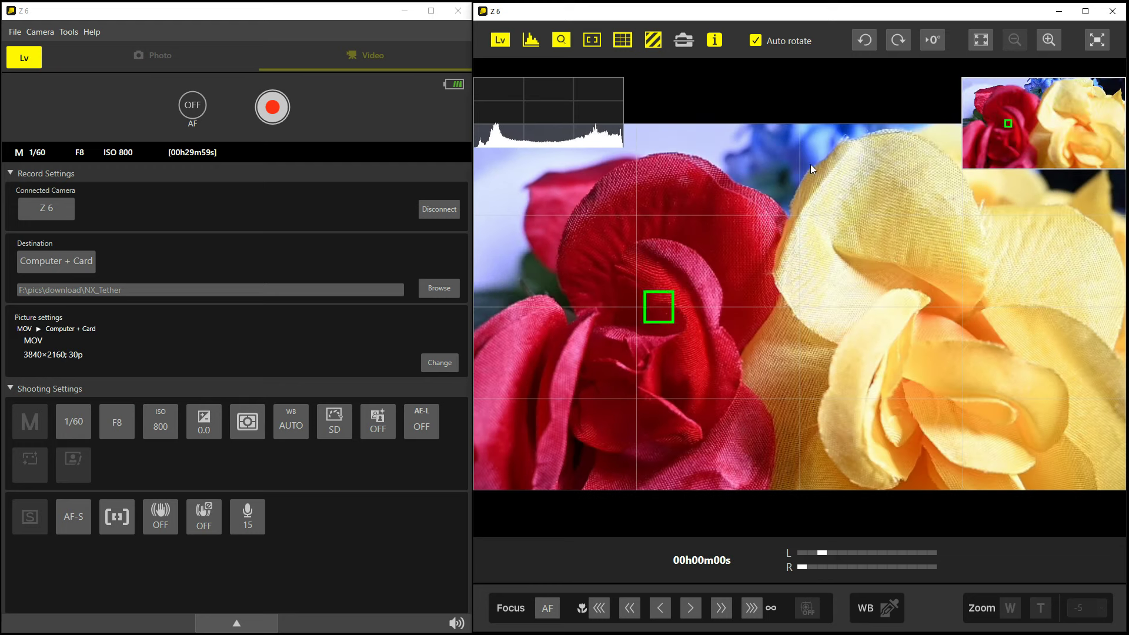
left_click(806, 160)
left_click(763, 235)
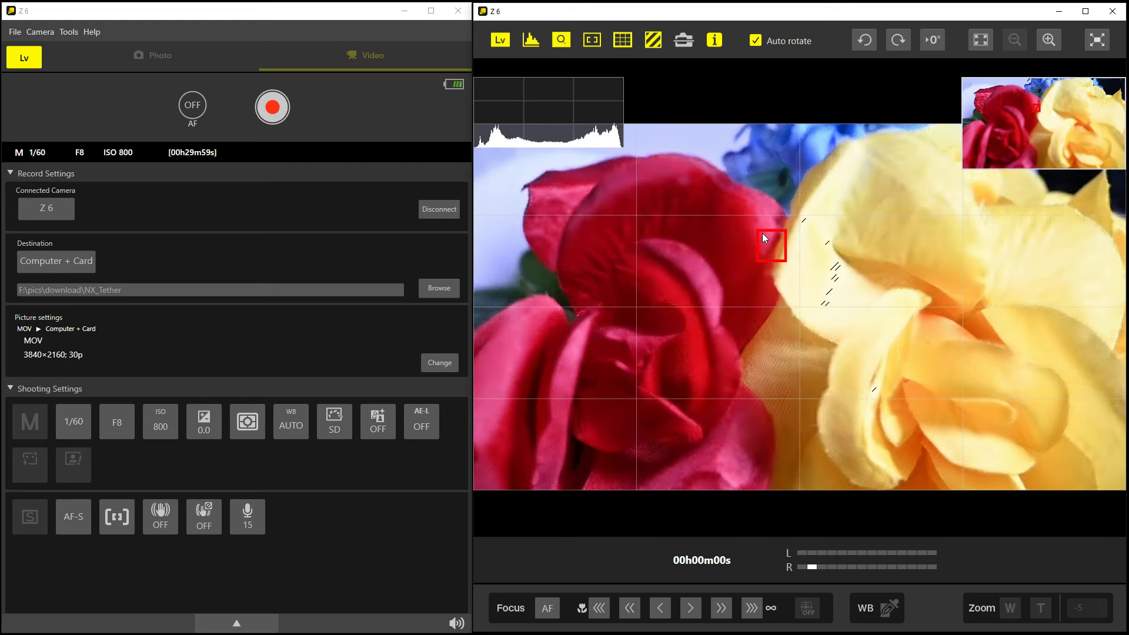
- Set the manual-mode video ISO sensitivity to 400, and touch-focus on the blue background flower and back on the red rose
left_click(150, 427)
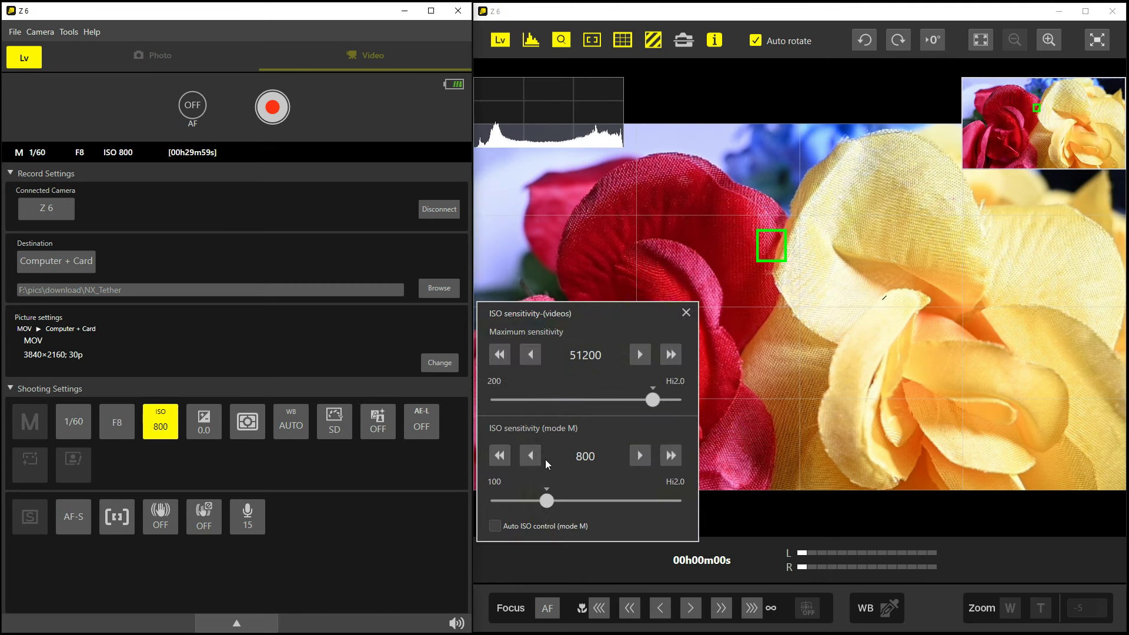
left_click(501, 456)
left_click(501, 456)
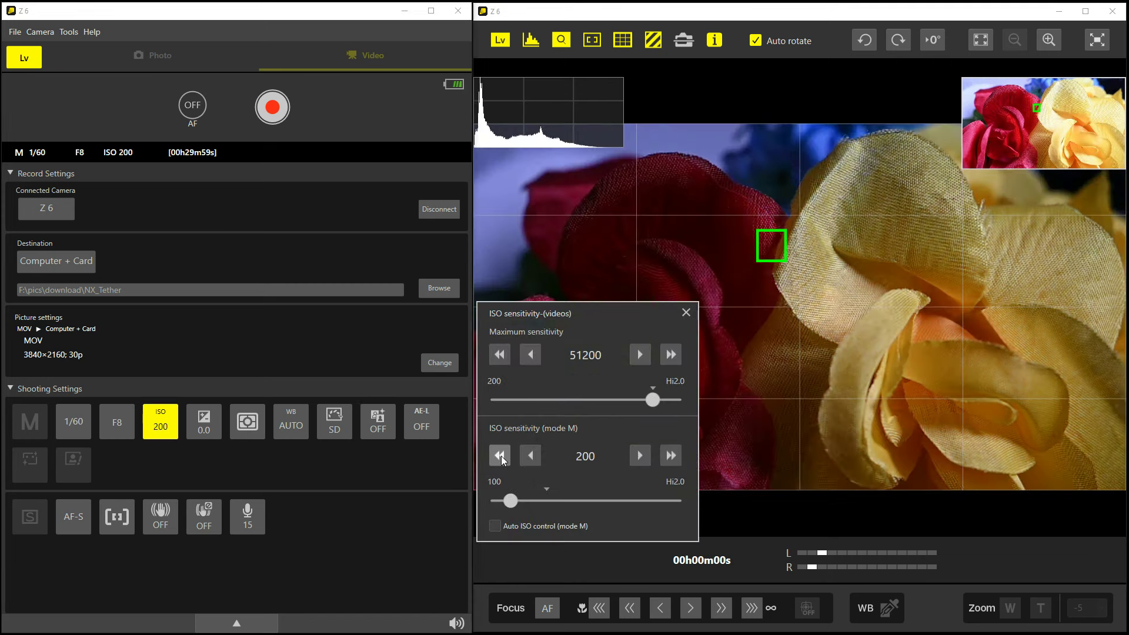
left_click(501, 456)
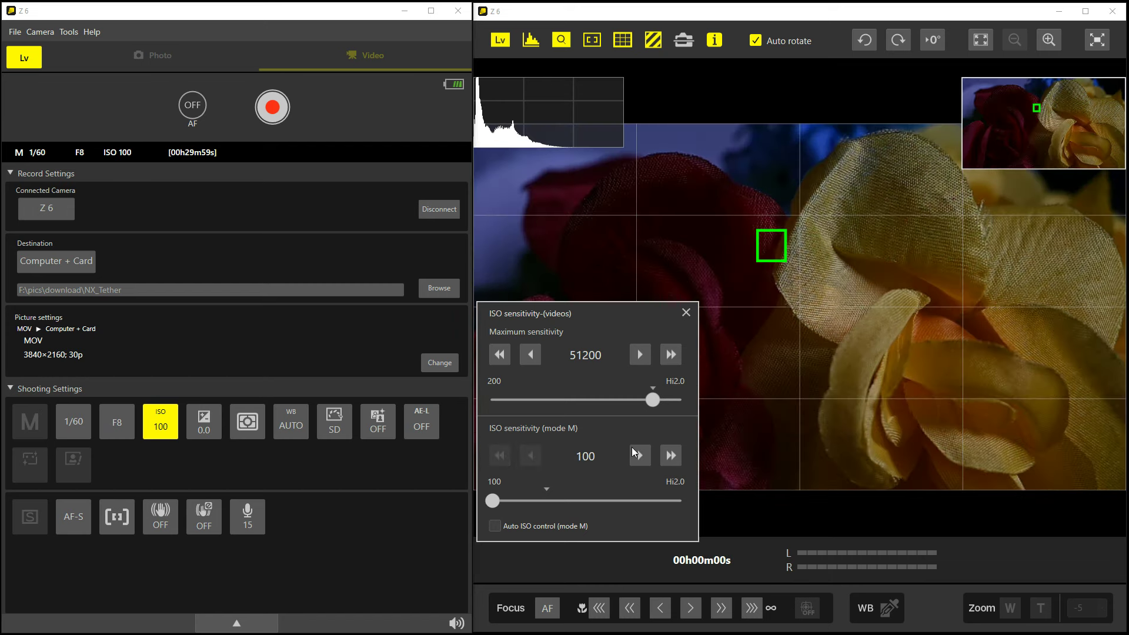
left_click(672, 456)
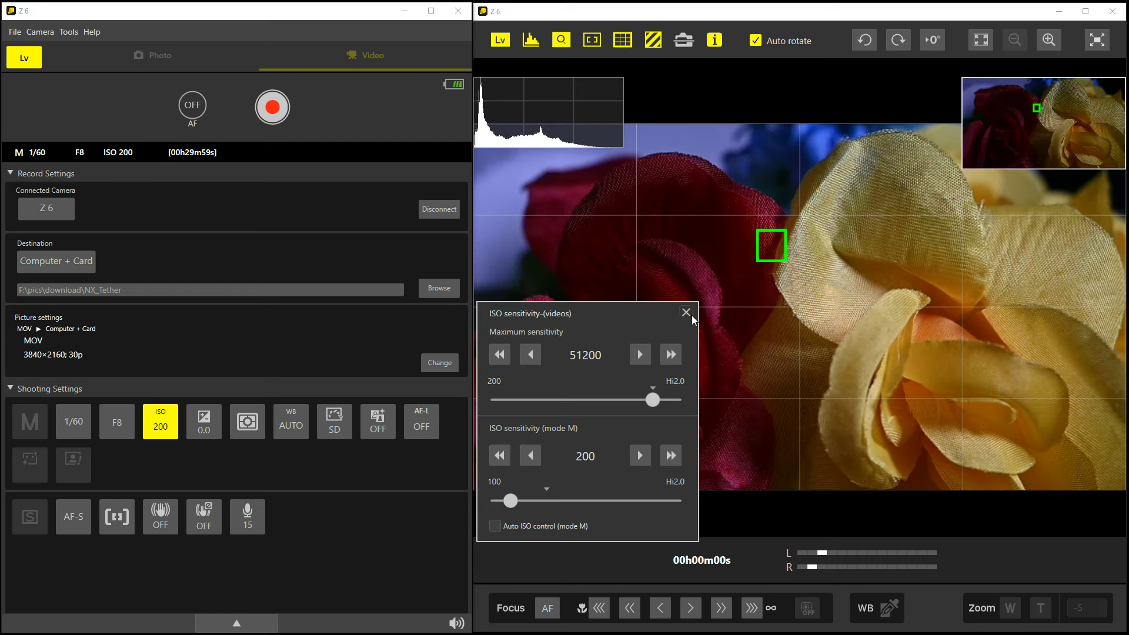
left_click(671, 456)
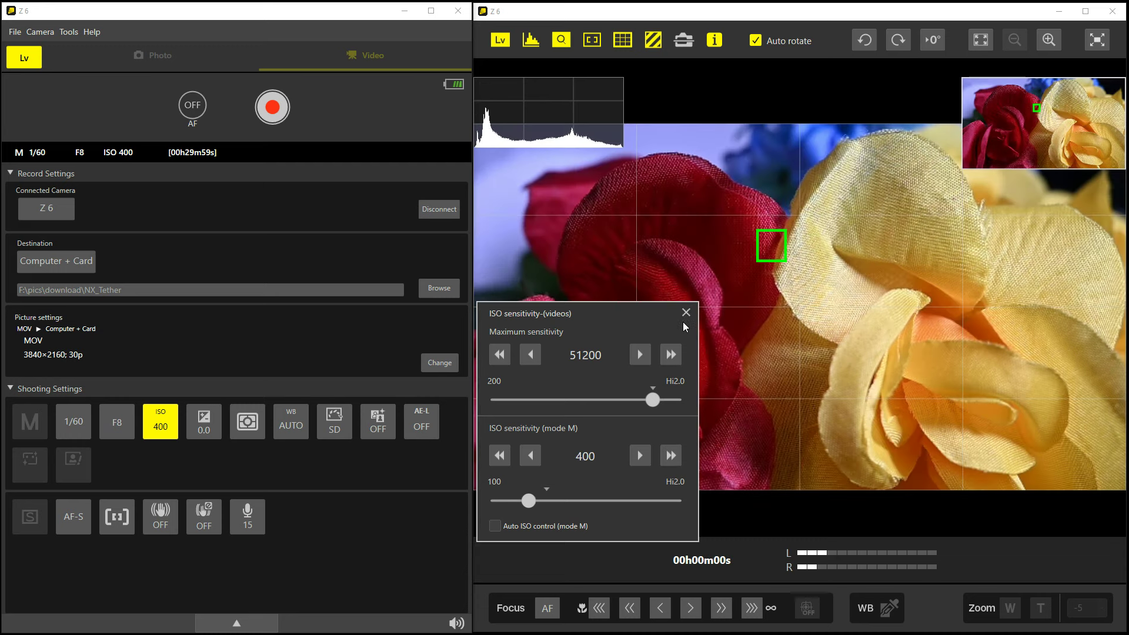
left_click(685, 313)
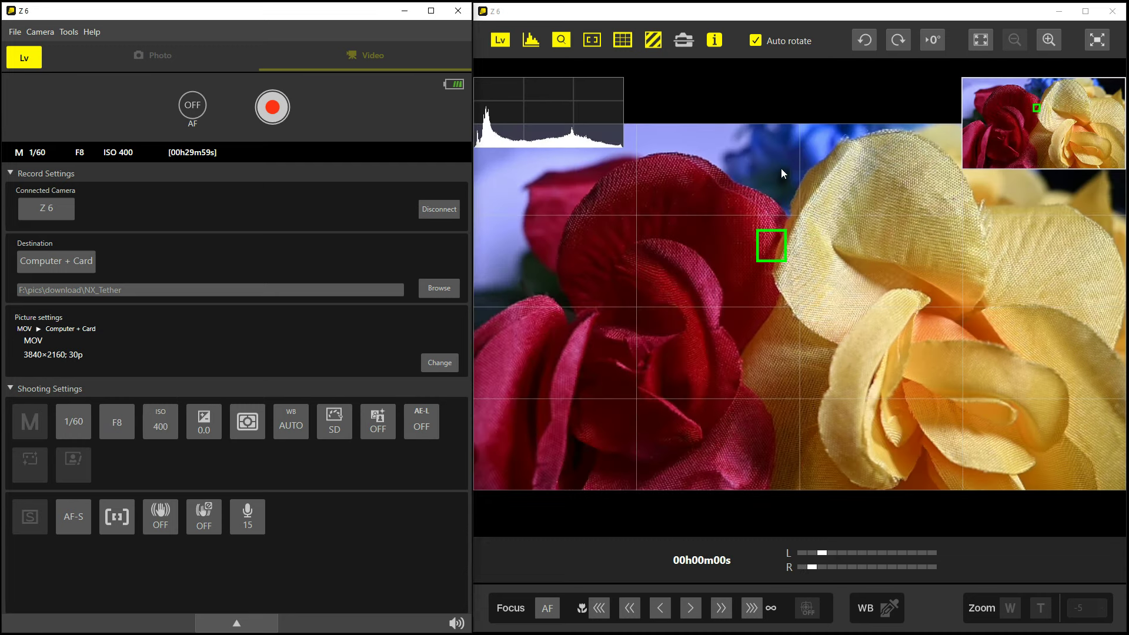
left_click(790, 149)
left_click(745, 223)
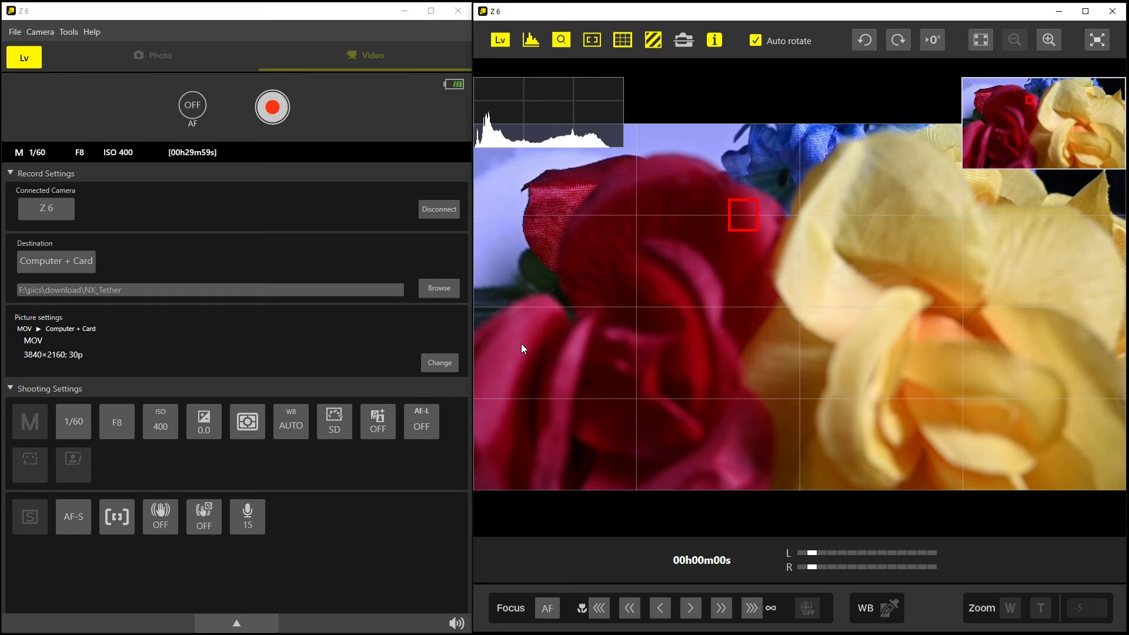
- Examine the available video file type and image area options in the video picture settings
left_click(439, 363)
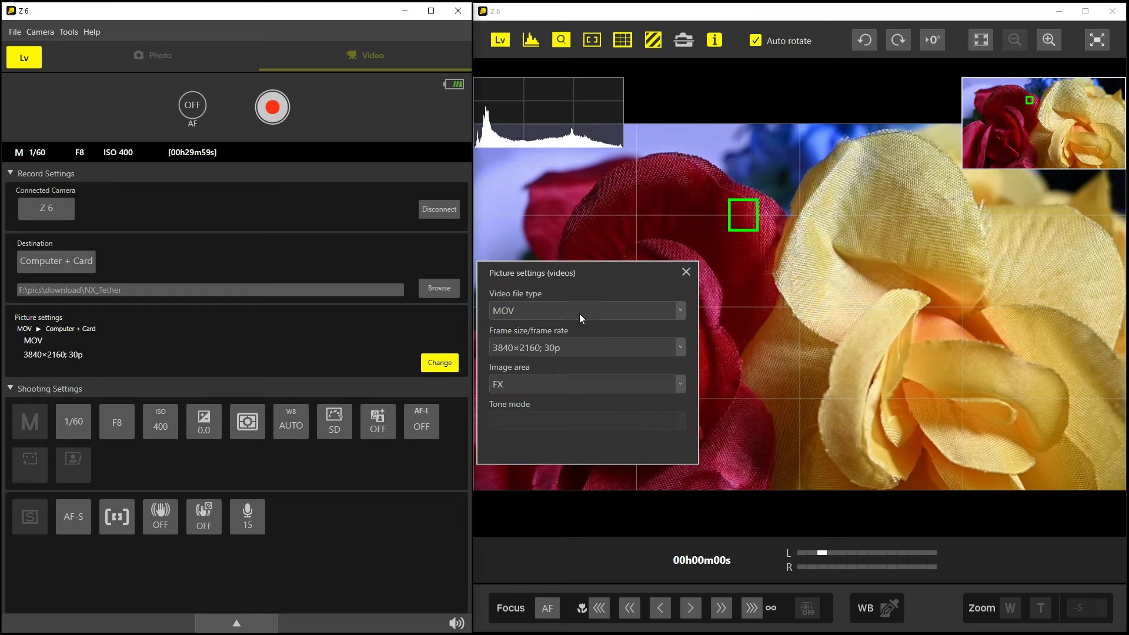
left_click(611, 310)
left_click(609, 328)
left_click(645, 383)
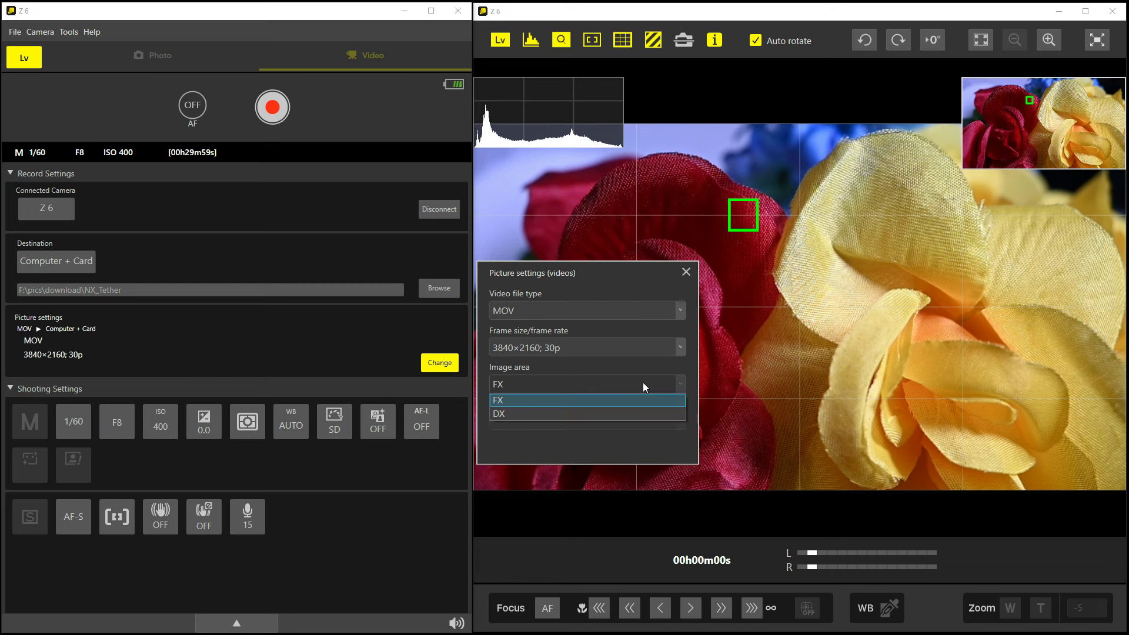
left_click(644, 382)
left_click(686, 272)
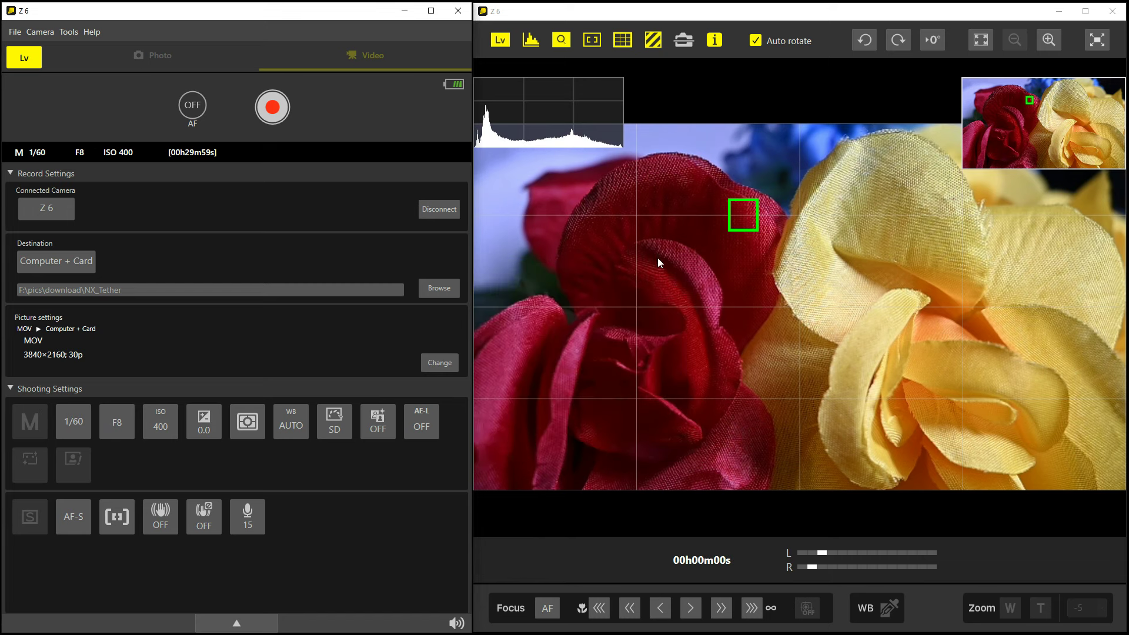
- Record a video clip while shifting the touch focus between the blue, red and yellow flowers, ending on the red rose
left_click(274, 106)
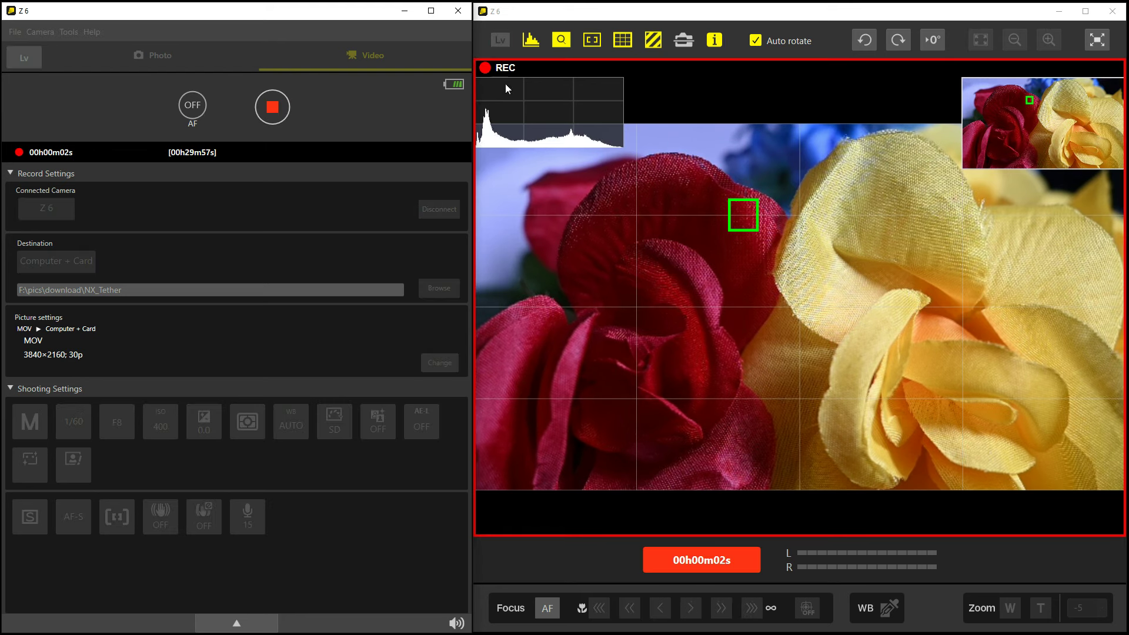
left_click(745, 130)
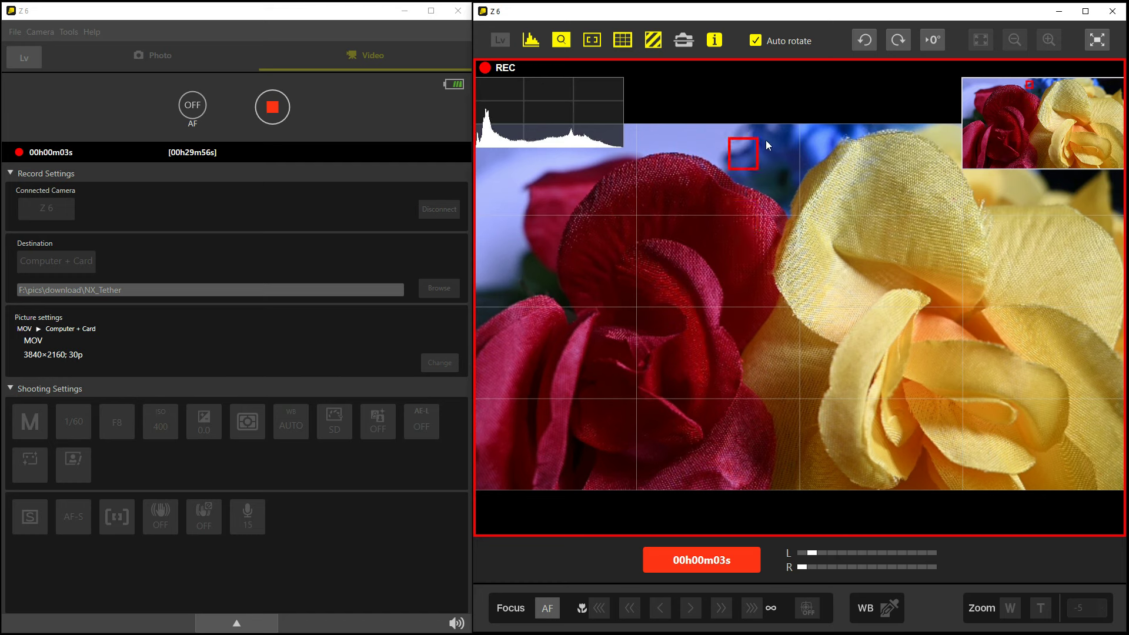
left_click(741, 227)
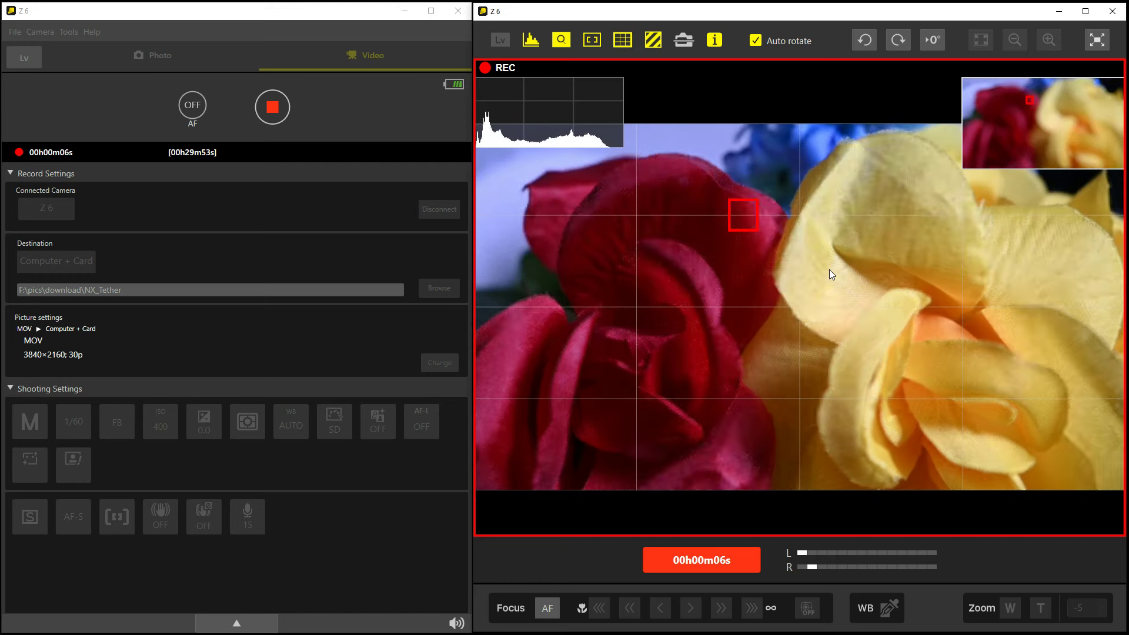
left_click(909, 187)
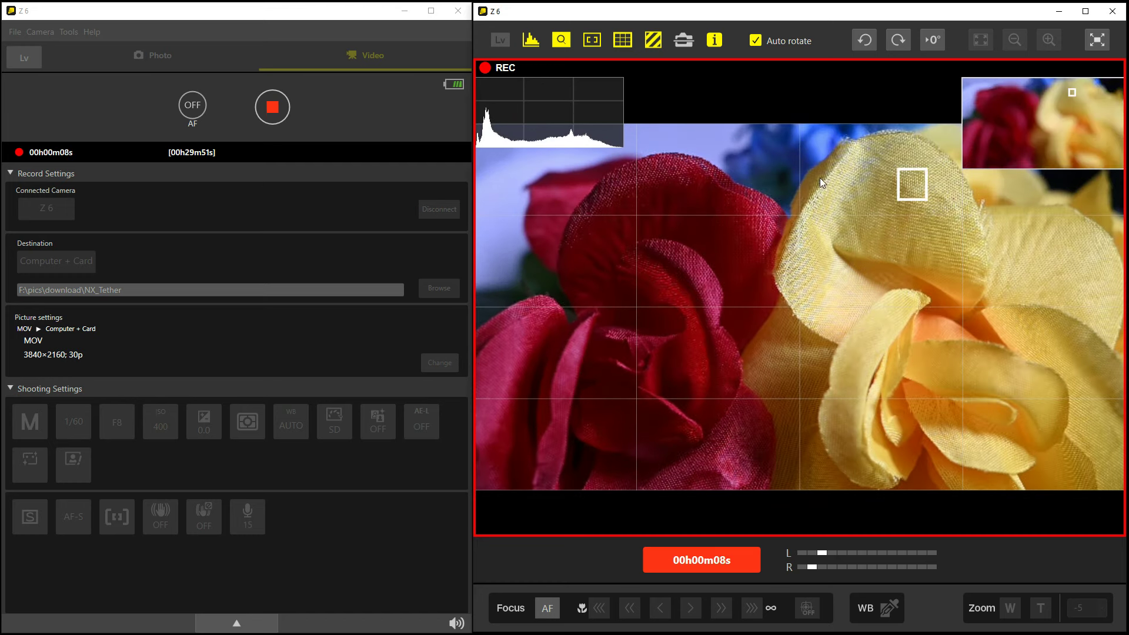
left_click(794, 175)
left_click(782, 127)
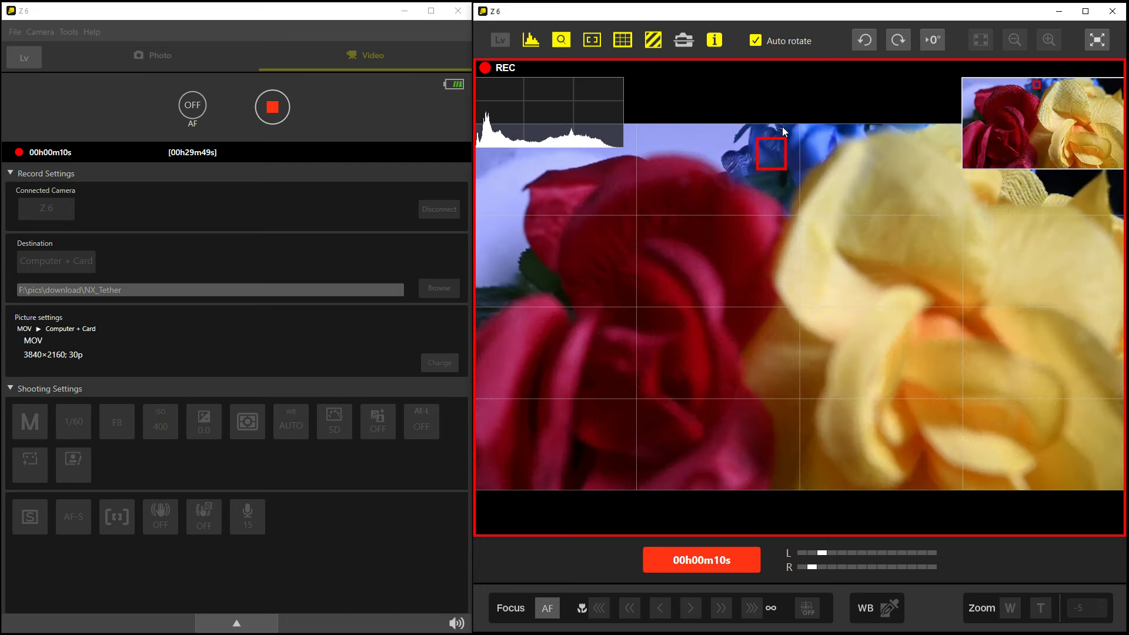
left_click(707, 244)
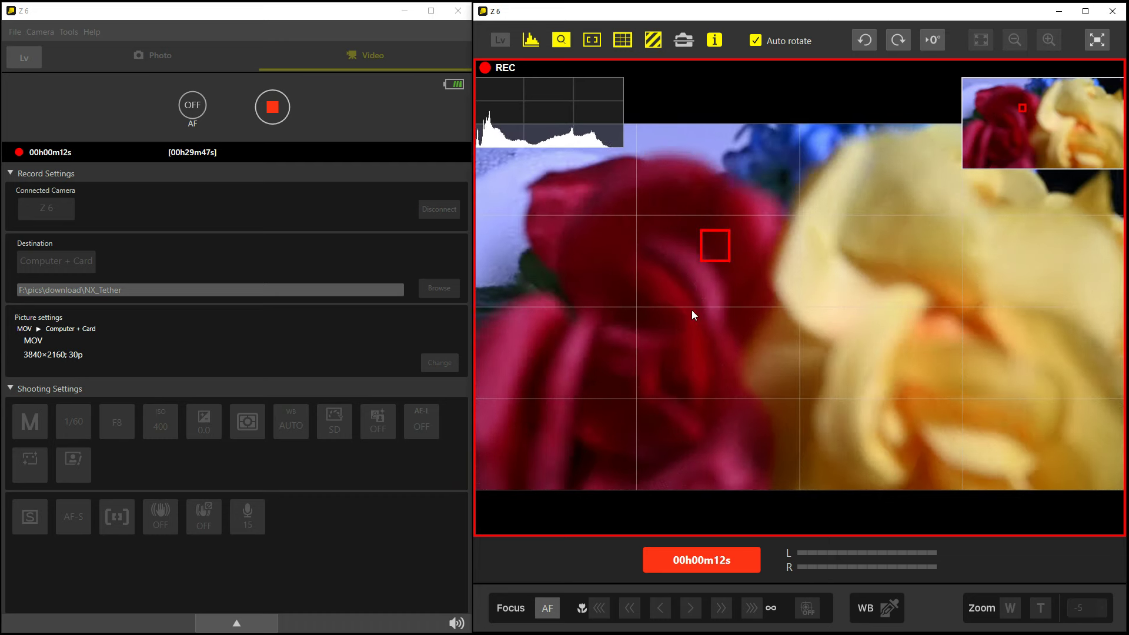
left_click(278, 112)
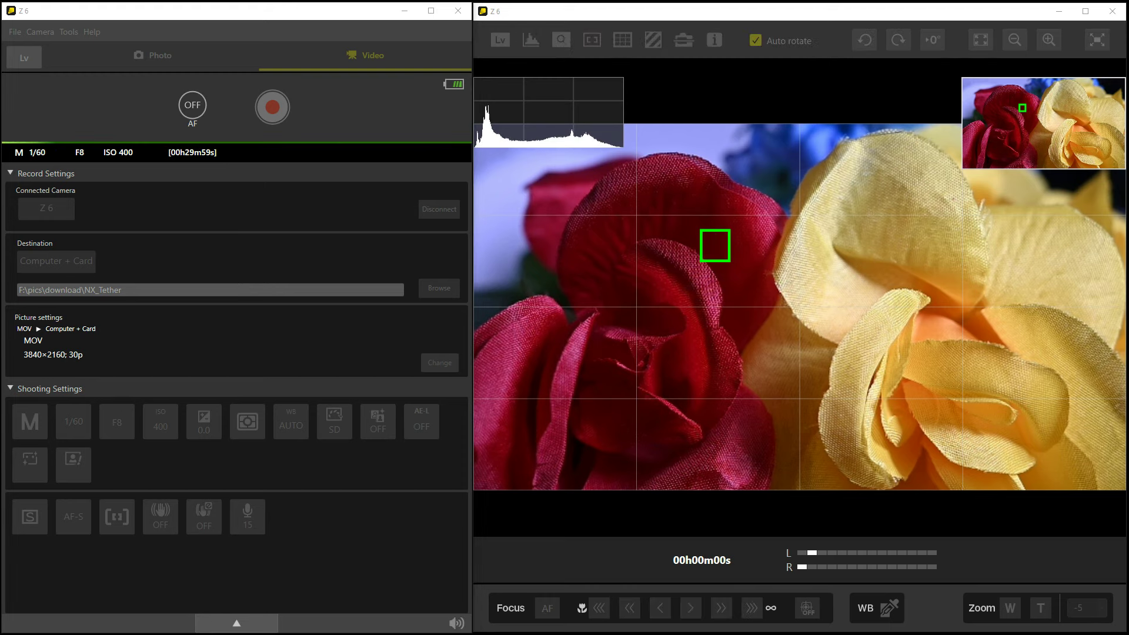
- Switch to the NX_Tether folder in File Explorer, shrink its window and place it over the middle of the screen
key("alt+Tab")
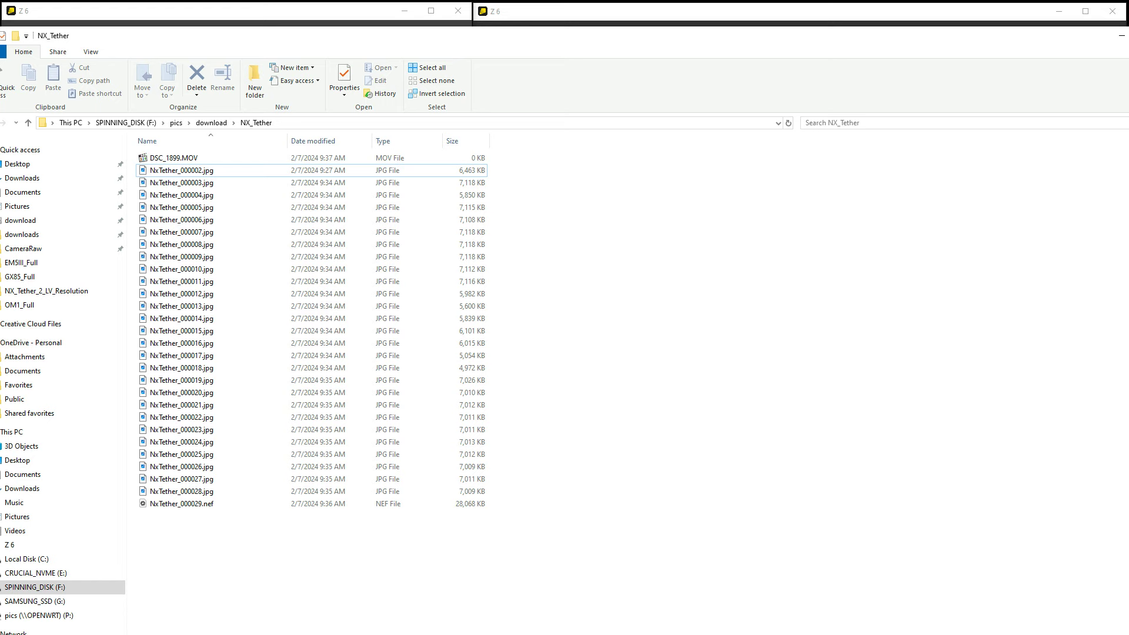
left_click_drag(1021, 588, 760, 428)
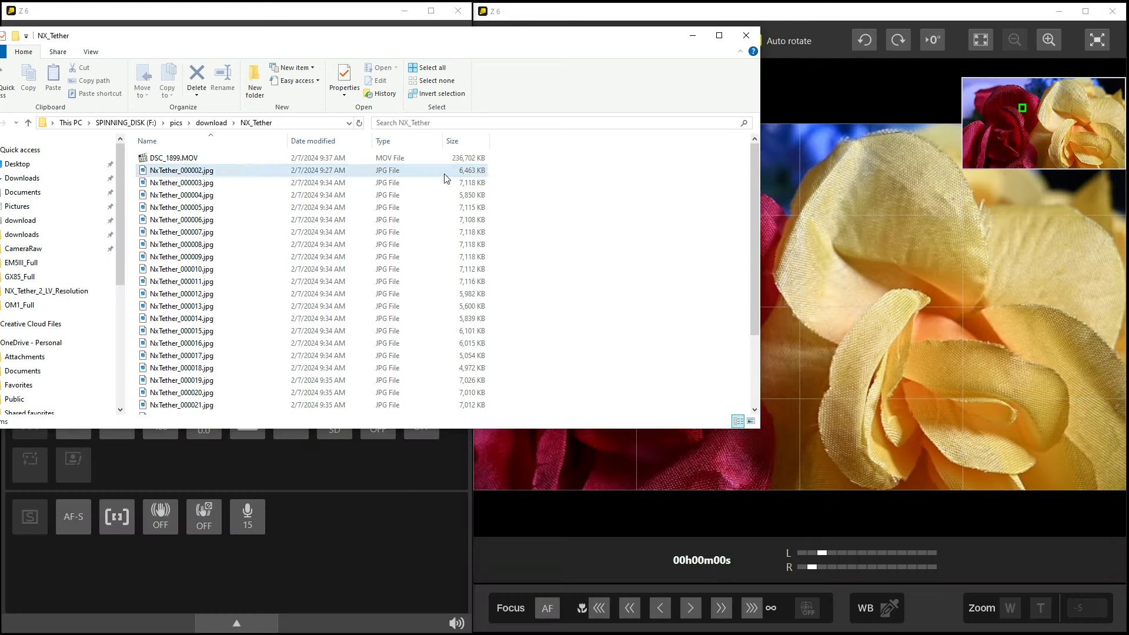
left_click_drag(474, 44, 727, 80)
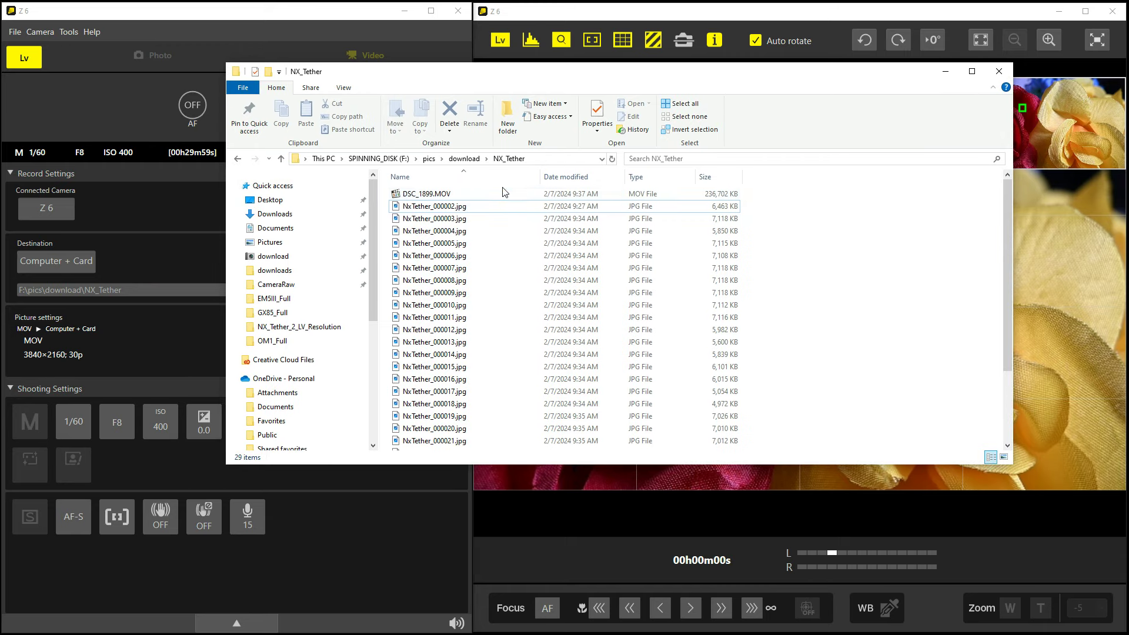
- Play DSC_1899.MOV in a smaller player window to review the focus shifts, close it and return to the camera controls
left_click(487, 197)
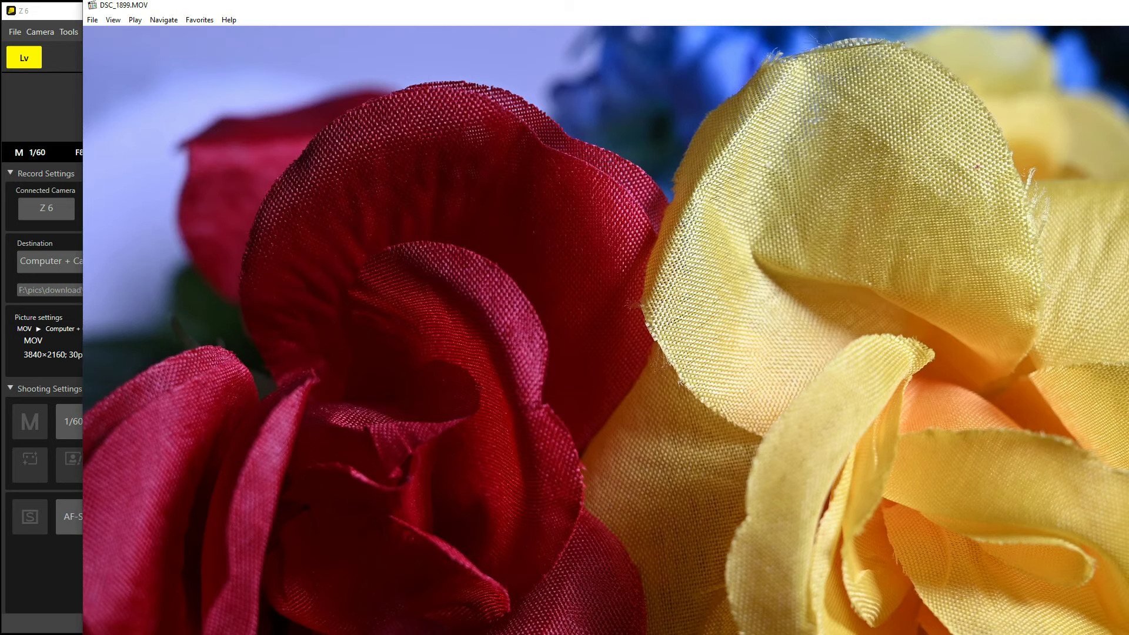
left_click_drag(1128, 634, 823, 481)
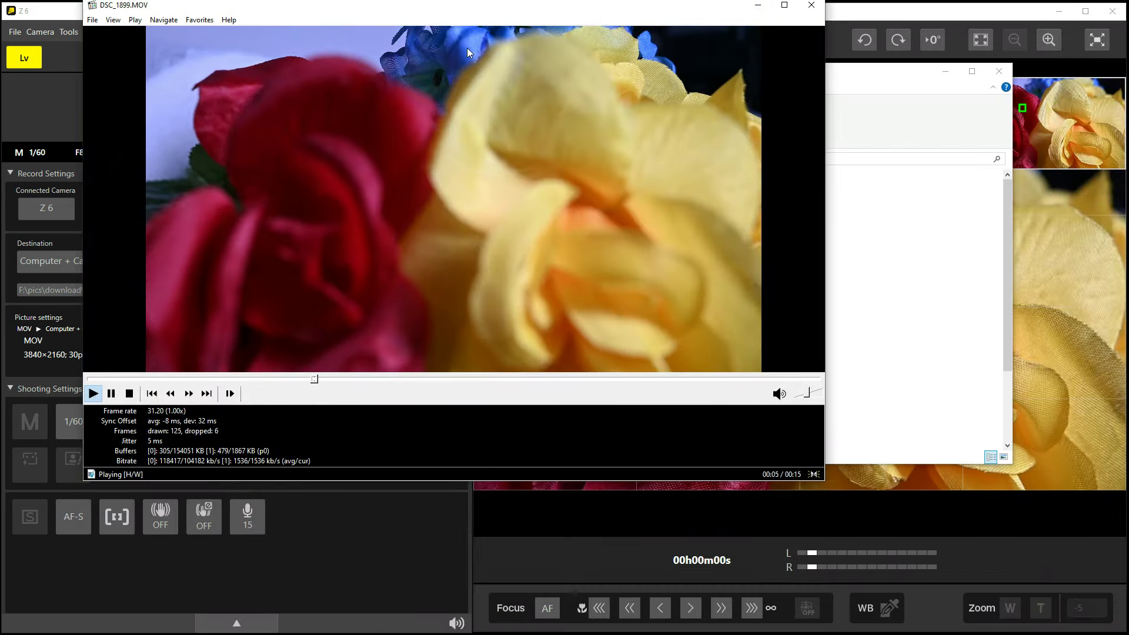
left_click_drag(486, 12, 537, 30)
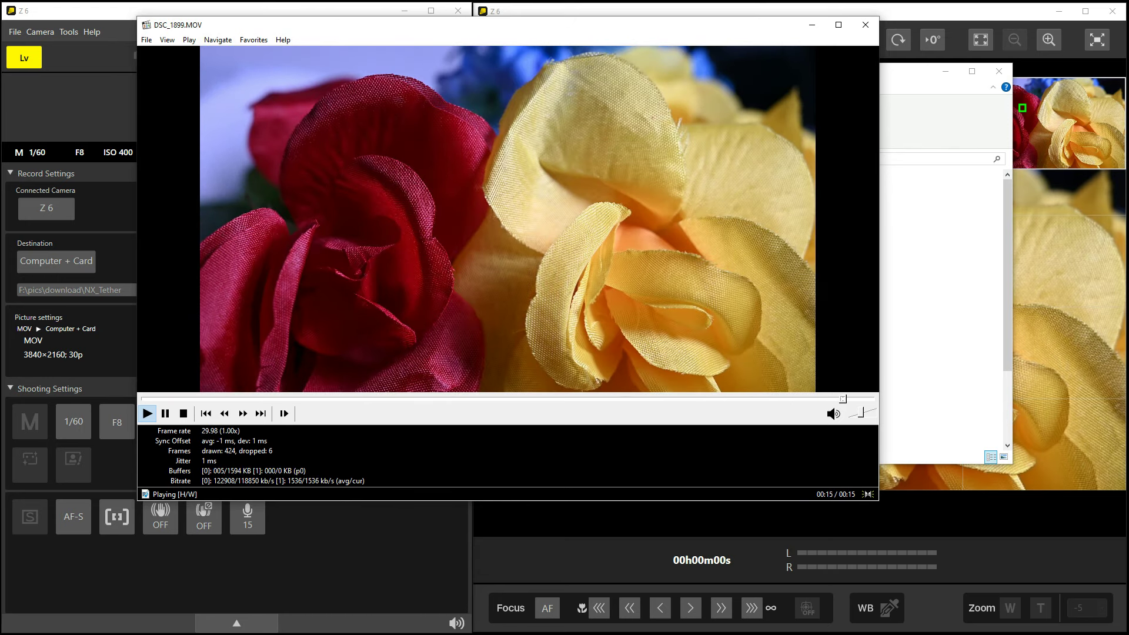
left_click(866, 23)
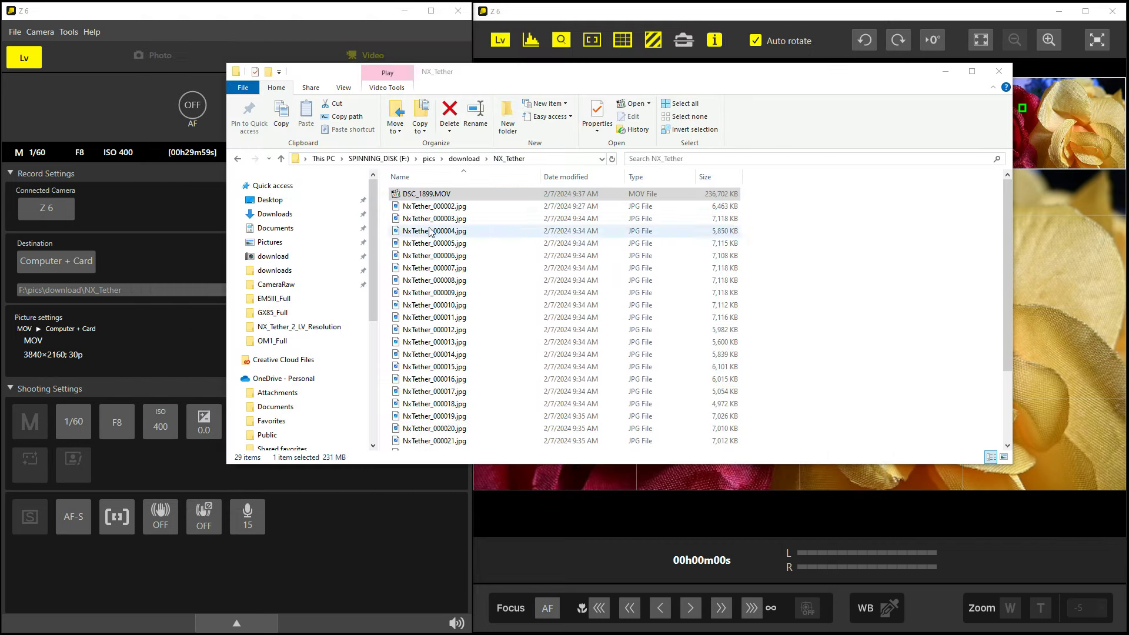
left_click(280, 58)
left_click(947, 58)
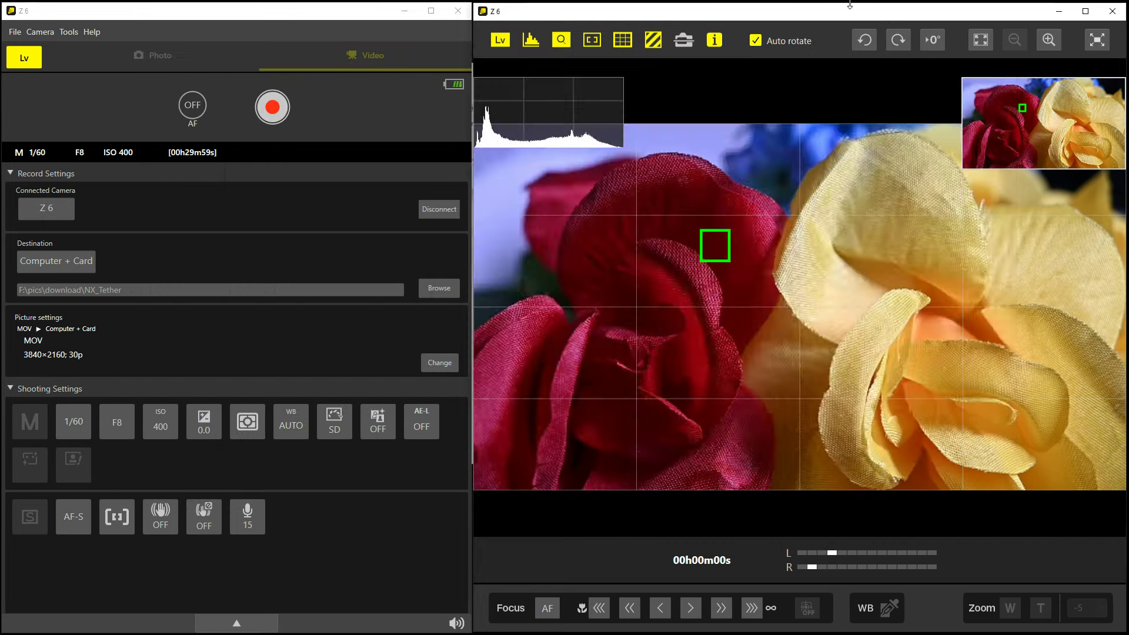
- Focus on the blue flower and record a second clip, shifting focus to the yellow flower and the rear red petal
left_click(797, 154)
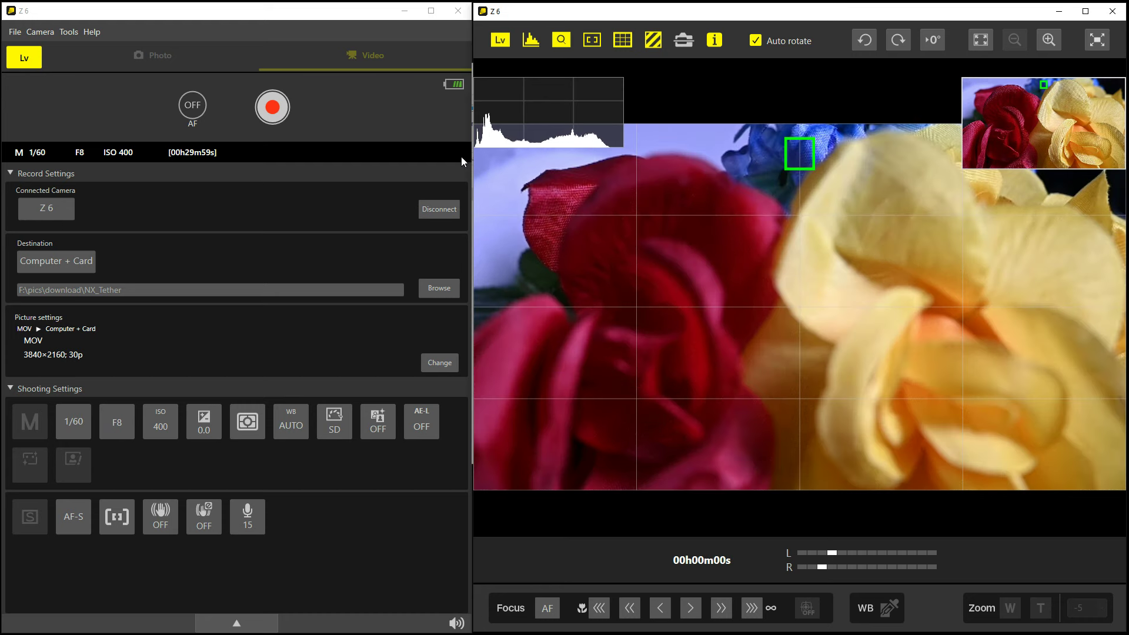
left_click(276, 114)
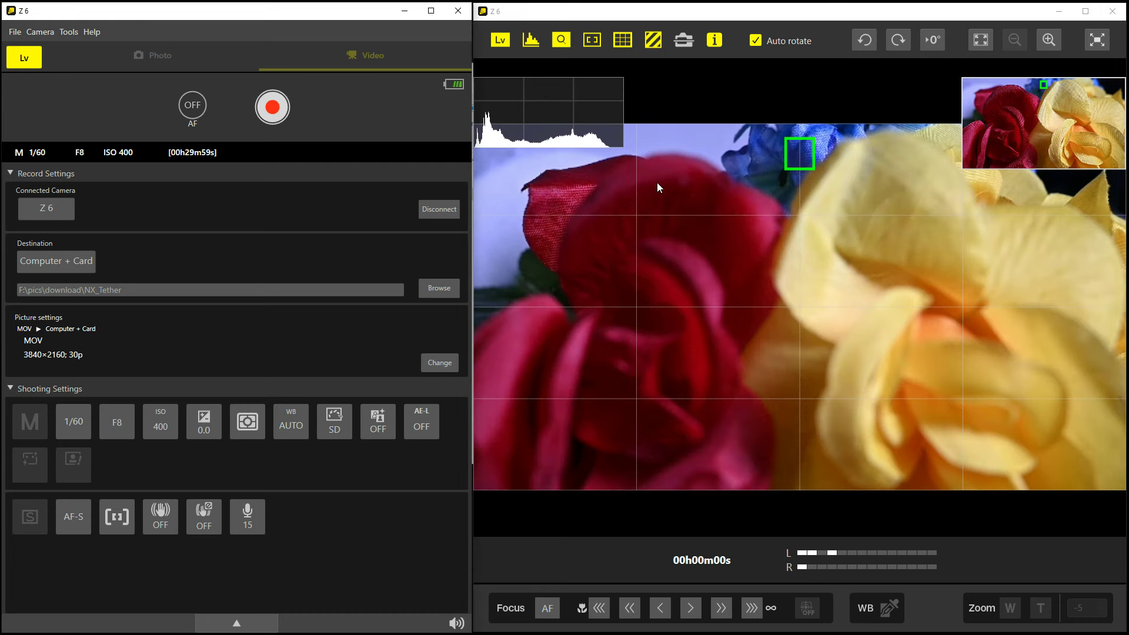
left_click(894, 182)
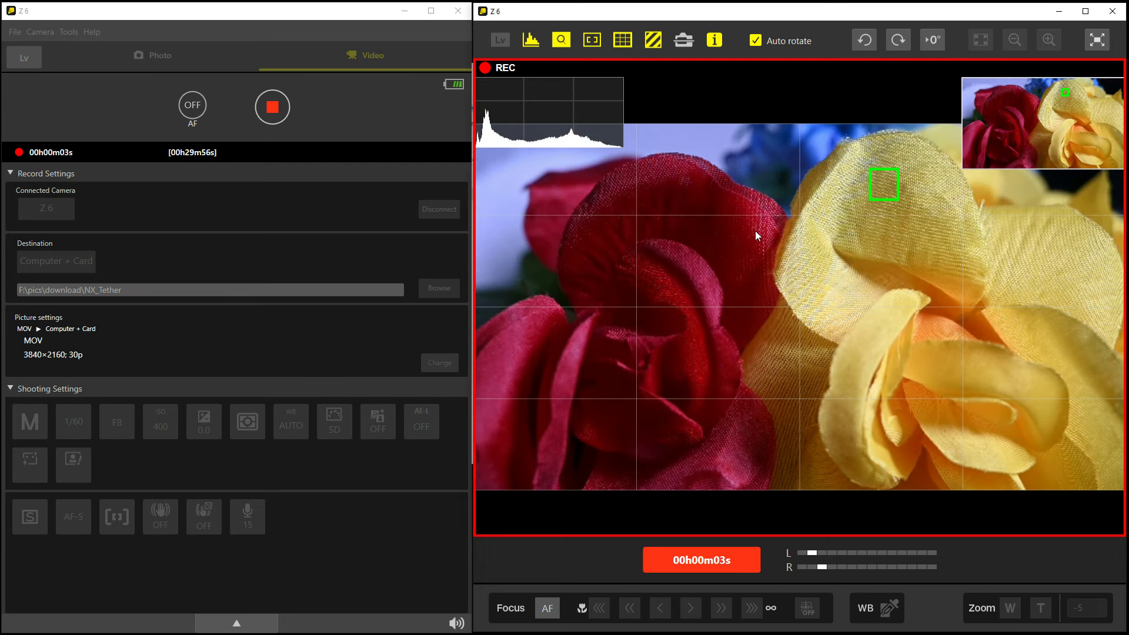
left_click(539, 190)
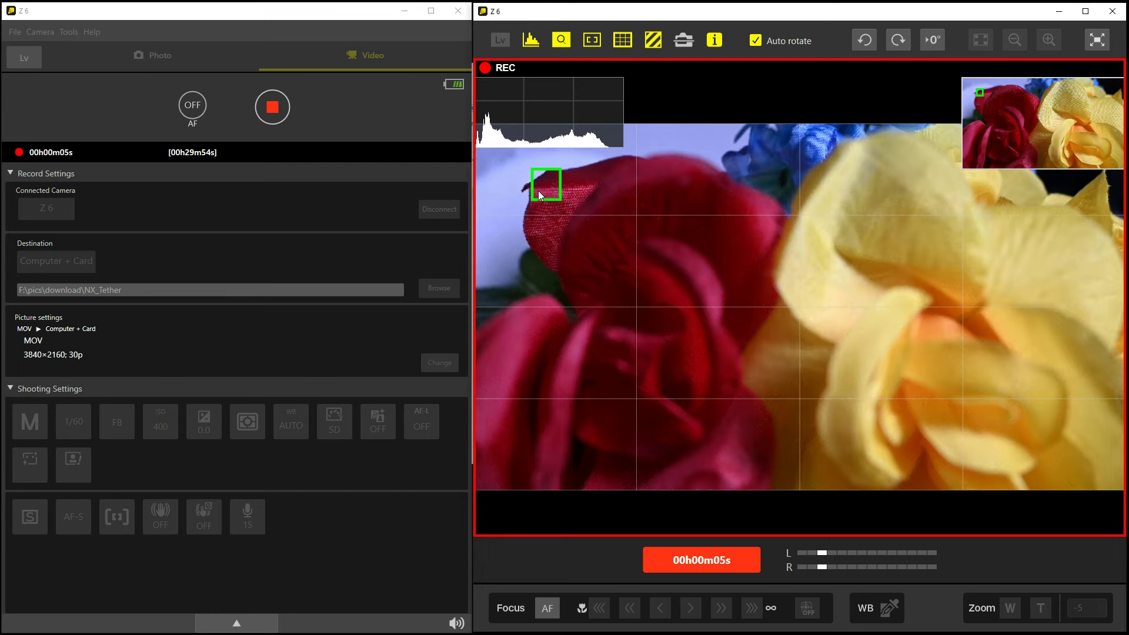
left_click(271, 114)
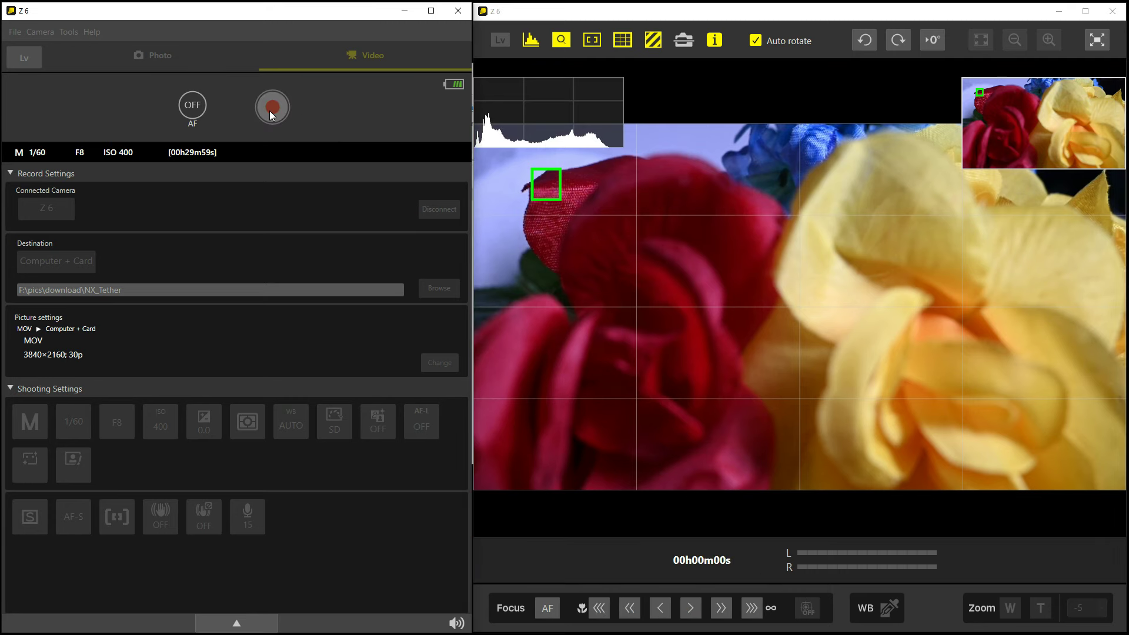
- Switch to the NX_Tether folder, play DSC_1900.MOV in a smaller player window, close it and return to the camera controls
key("alt+Tab")
key("alt+Tab")
key("alt+Tab")
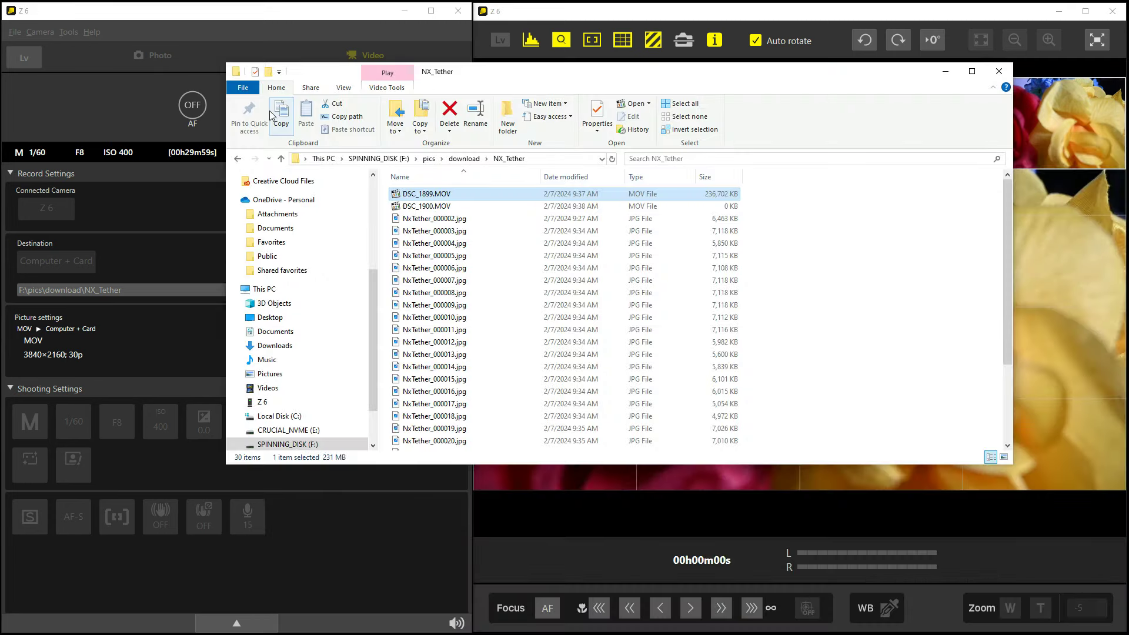
left_click(492, 206)
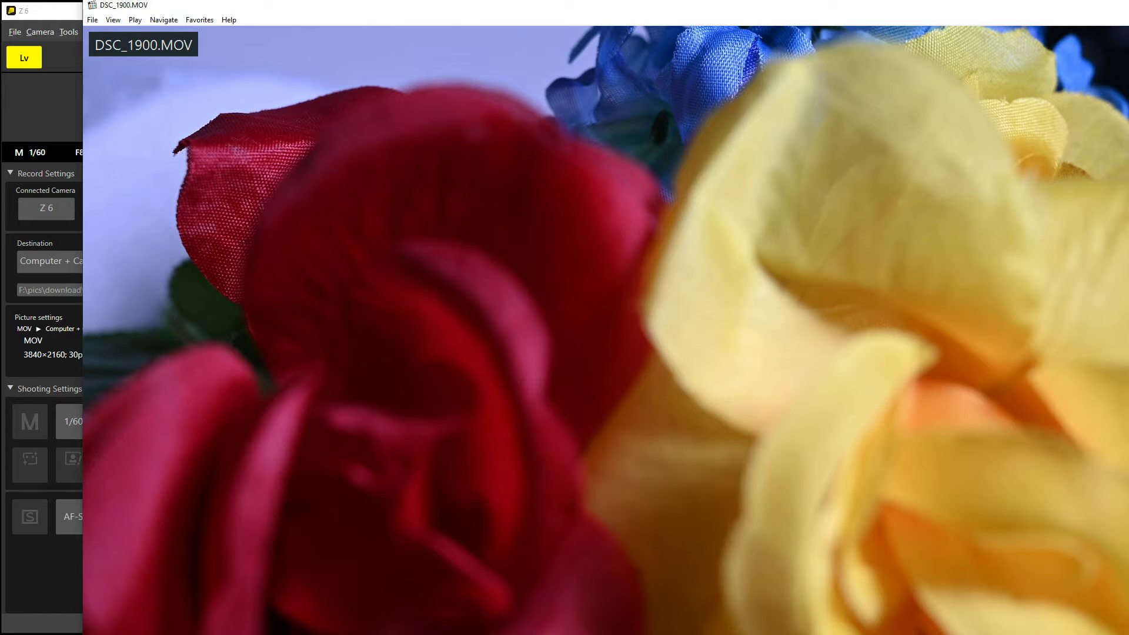
left_click_drag(1127, 633, 1033, 570)
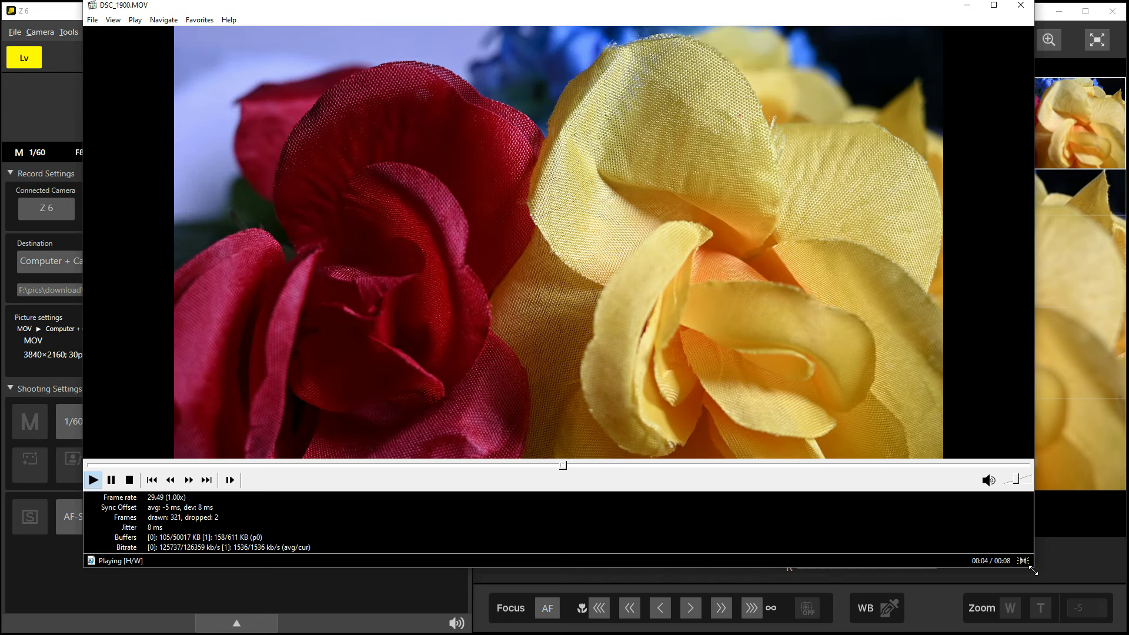
left_click(1018, 7)
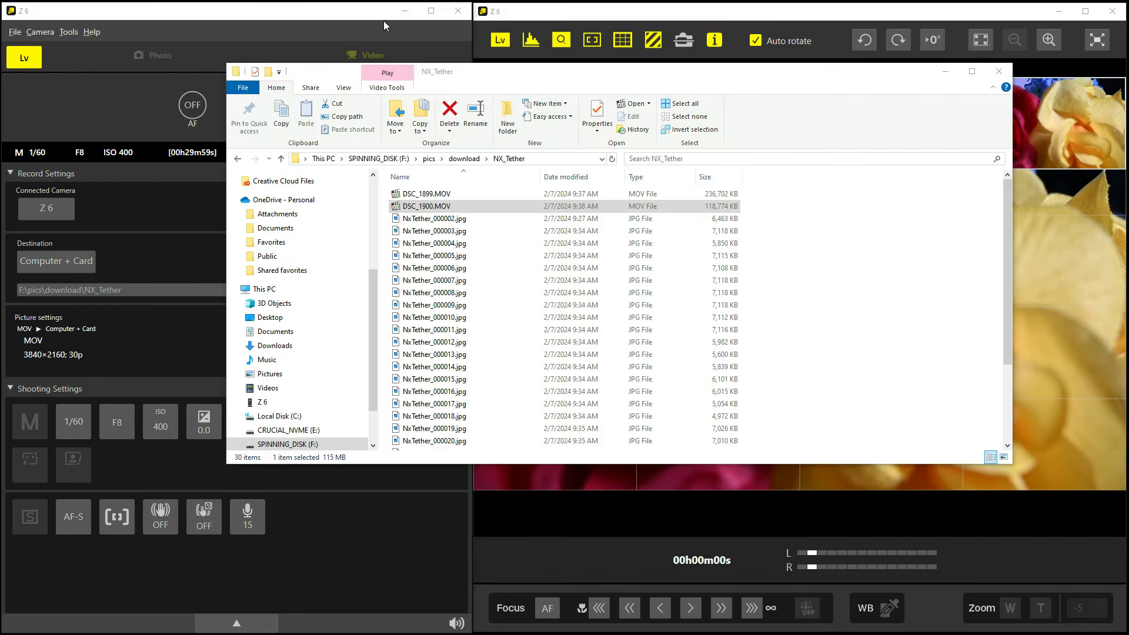
left_click(376, 25)
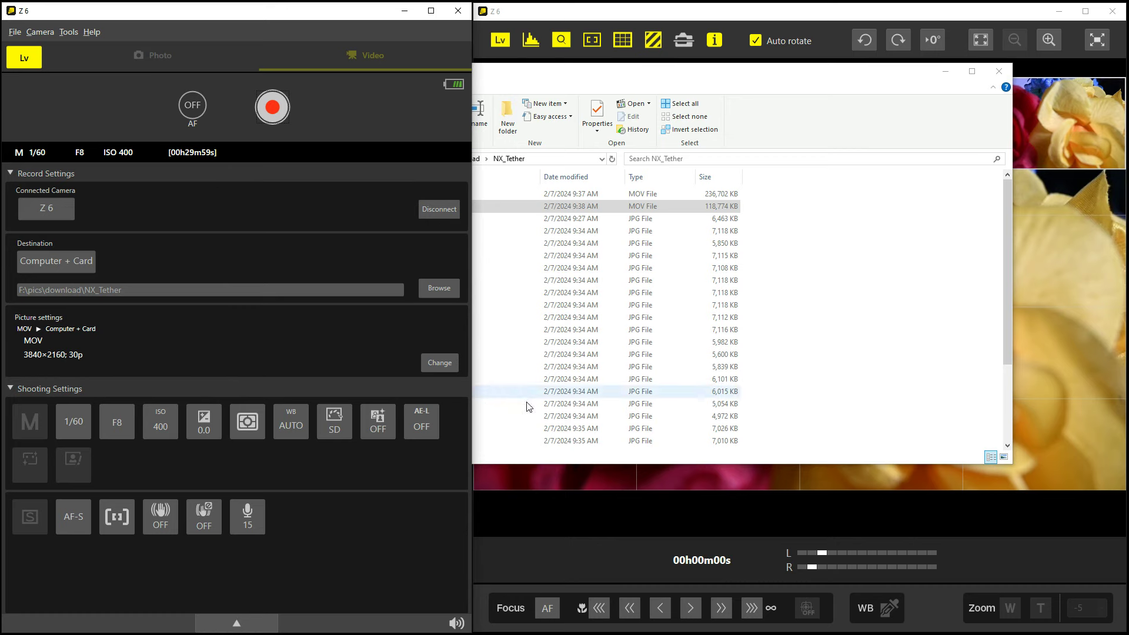